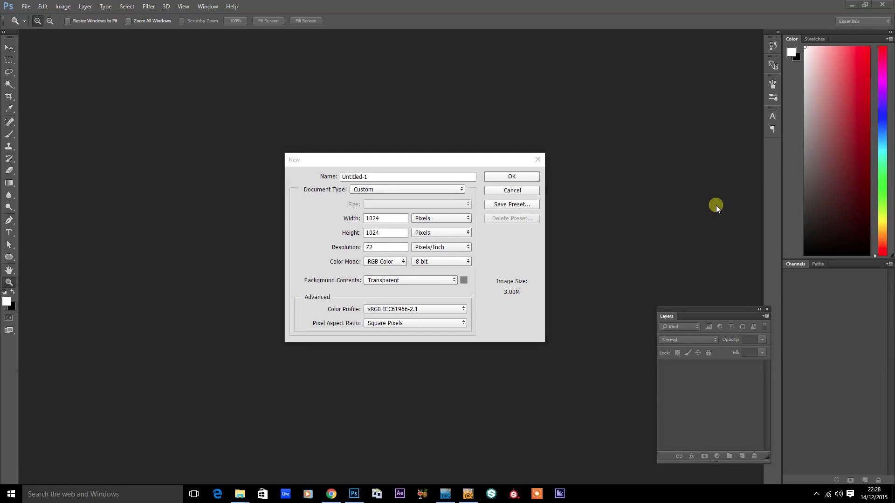
Create a new 1024 × 1024 pixel RGB document at 72 pixels/inch with a transparent background and reposition its window
left_click_drag(505, 163, 499, 150)
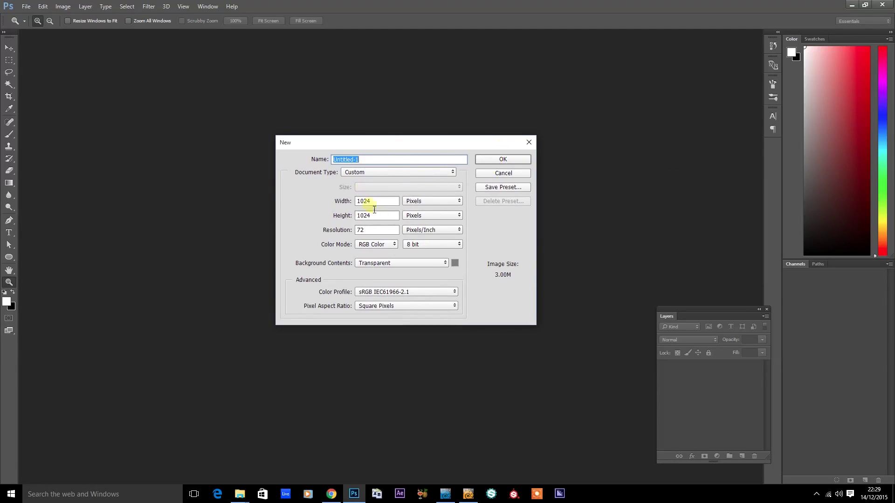
left_click(503, 159)
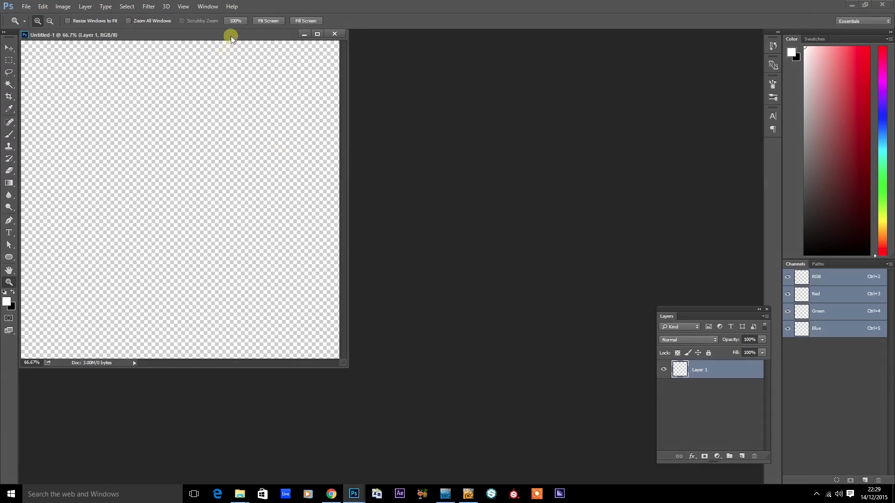
left_click_drag(230, 34, 402, 122)
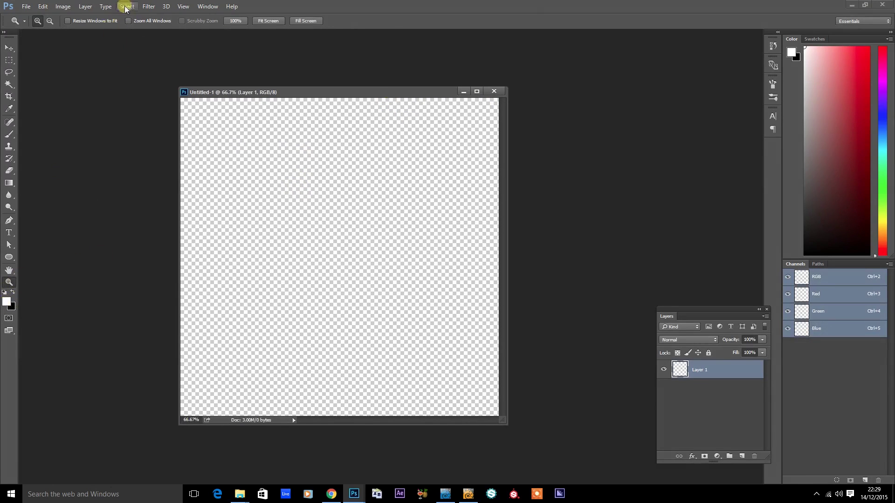
Fill Layer 1 with the Clouds render filter and enlarge the document window around the canvas
left_click(147, 7)
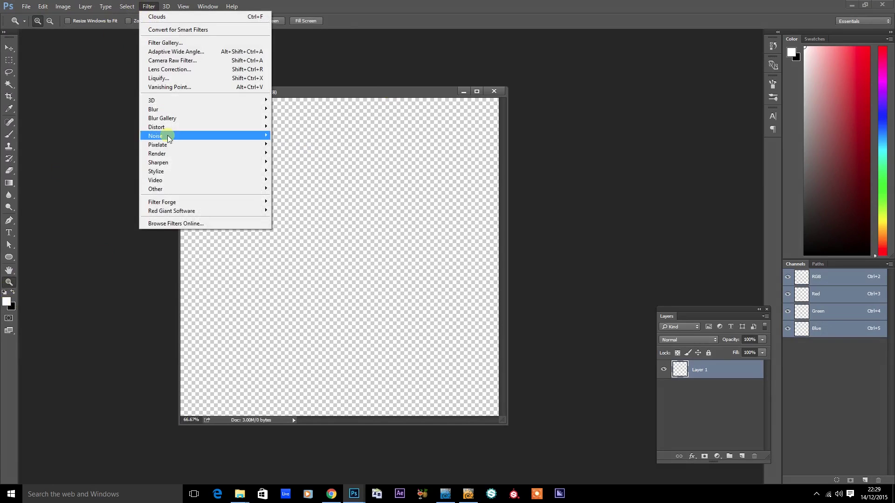
mouse_move(177, 154)
left_click(319, 184)
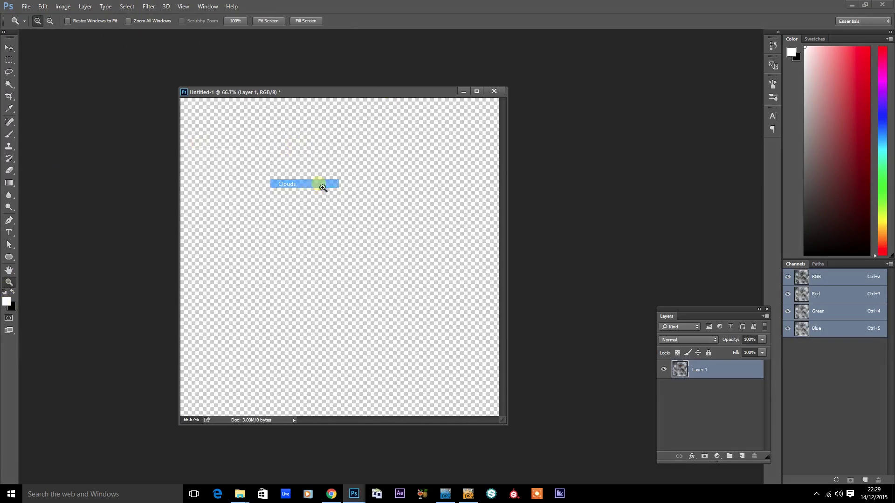
left_click_drag(505, 425, 593, 460)
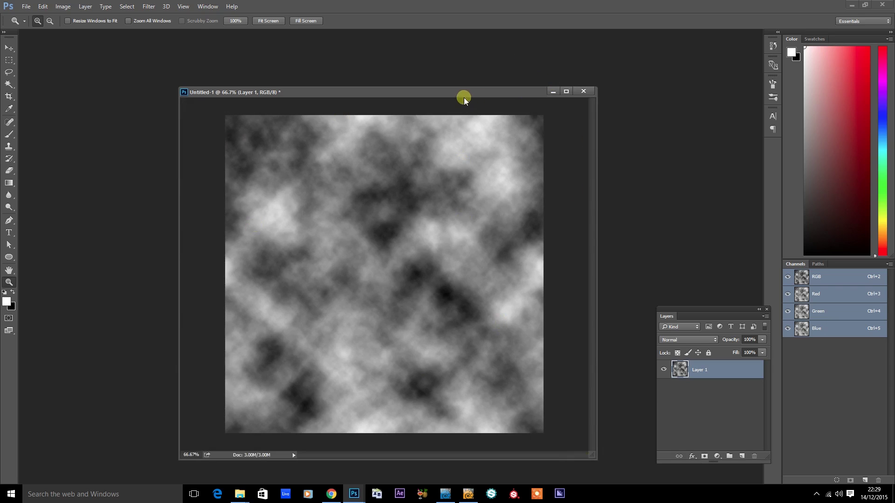
left_click_drag(460, 89, 444, 69)
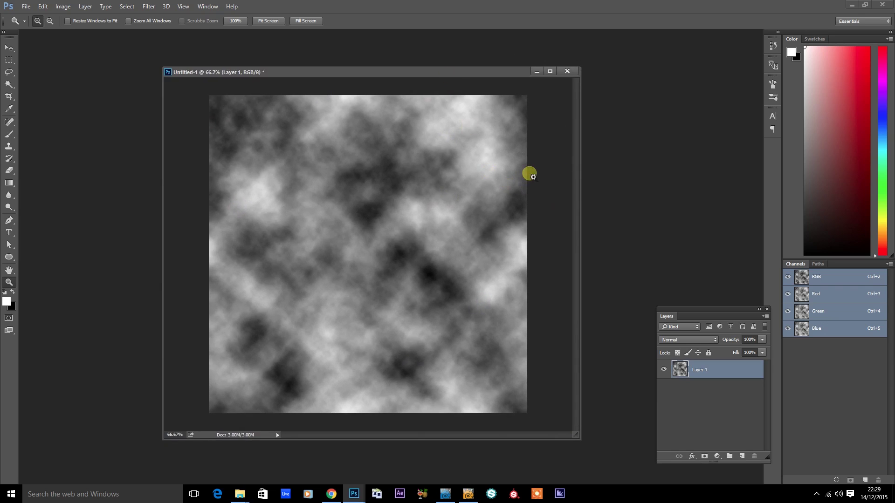
Export the clouds image for web as PNG-24 without transparency, replacing Clouds1.png in the Images folder
key("ctrl+alt+shift+s")
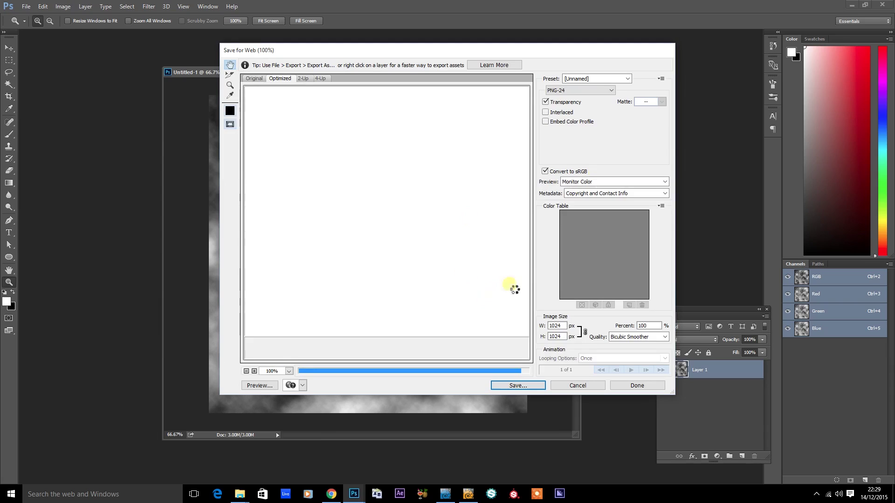
left_click(545, 102)
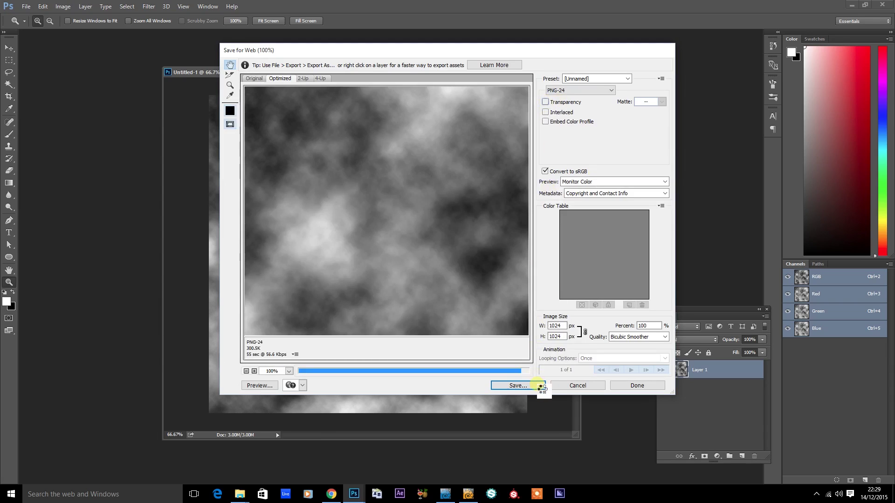
left_click(540, 387)
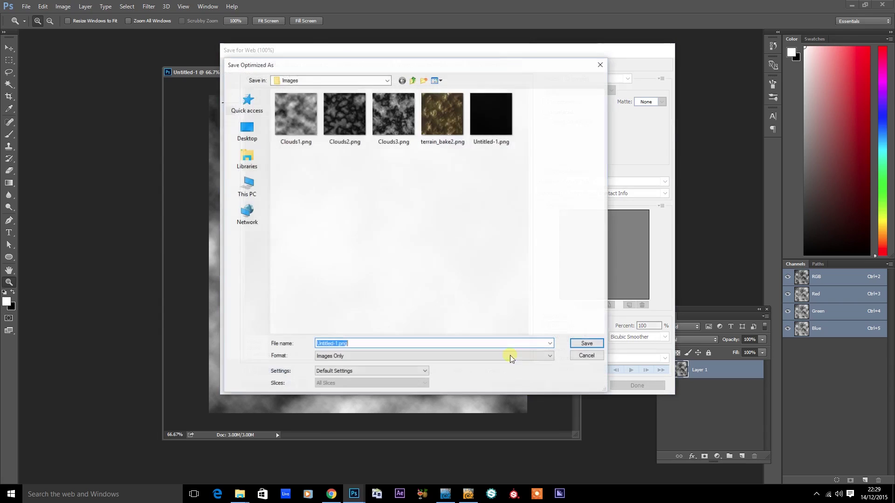
left_click(309, 110)
double_click(299, 125)
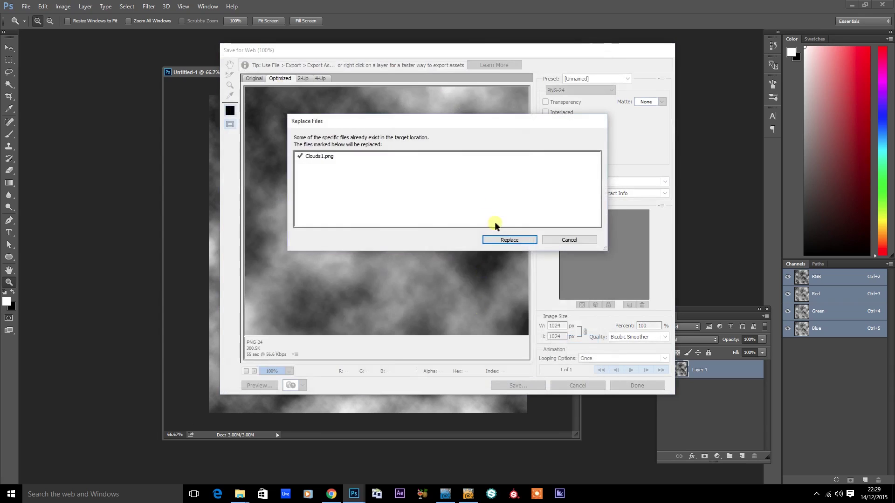
left_click(509, 240)
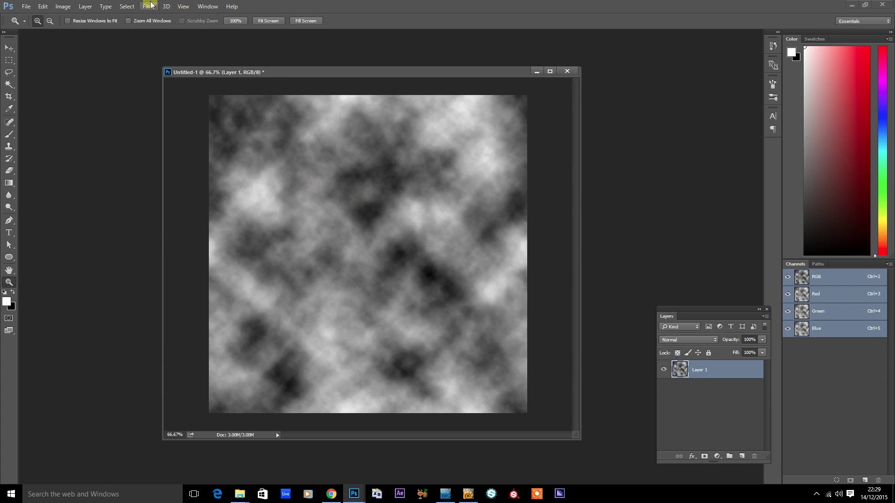
Apply the Difference Clouds render filter to Layer 1
left_click(150, 6)
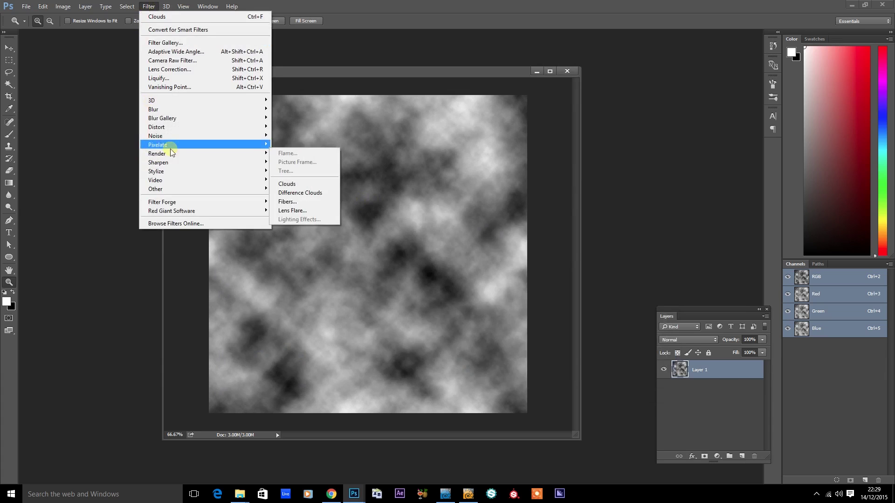
mouse_move(234, 153)
left_click(312, 195)
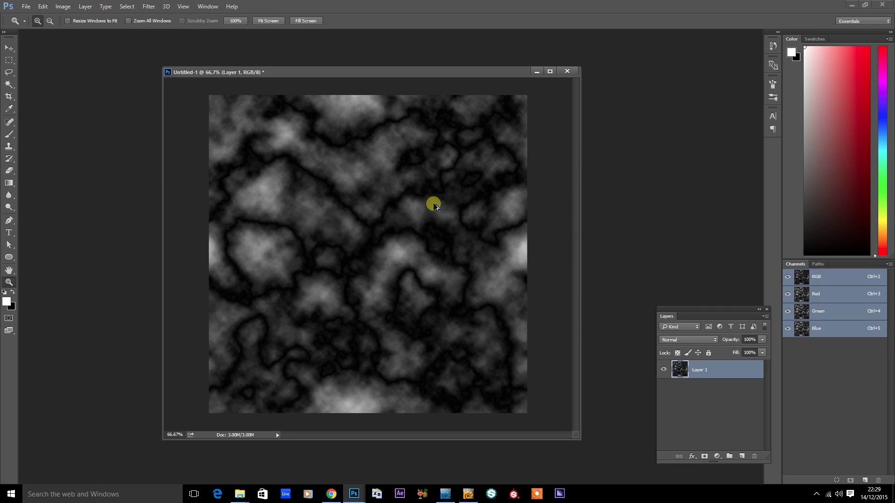
Export the difference clouds image for web as PNG-24, replacing Clouds2.png in the Images folder
key("ctrl+alt+shift+s")
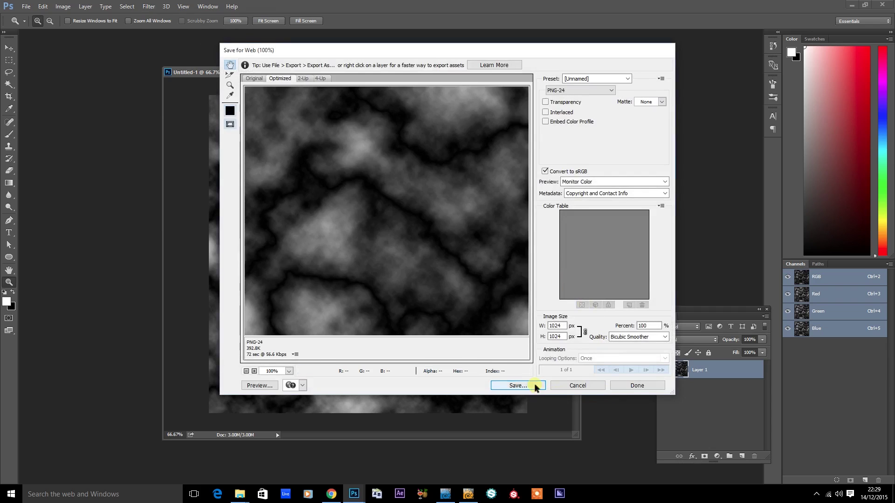
left_click(536, 386)
double_click(340, 105)
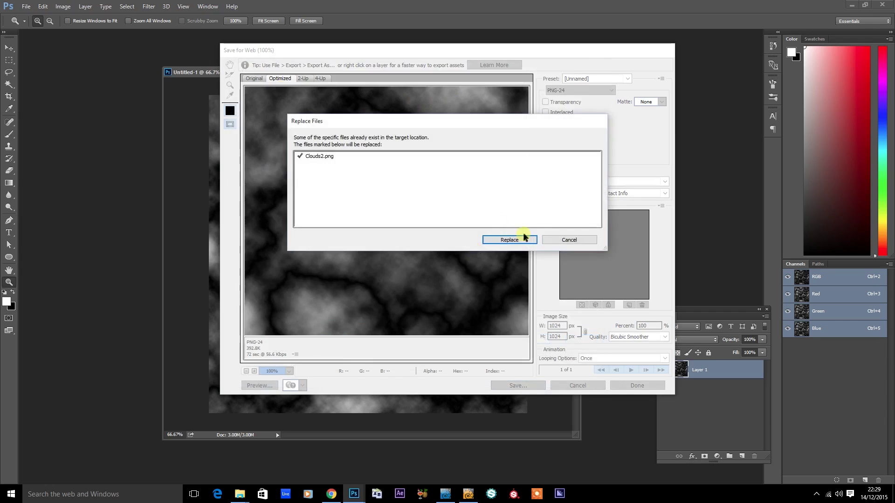
left_click(521, 239)
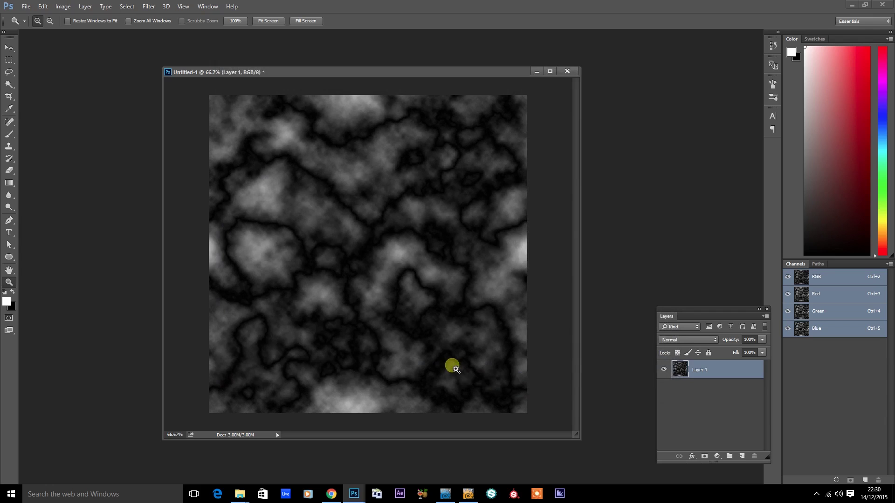
Reapply the Difference Clouds filter to Layer 1 three more times
key("ctrl+f")
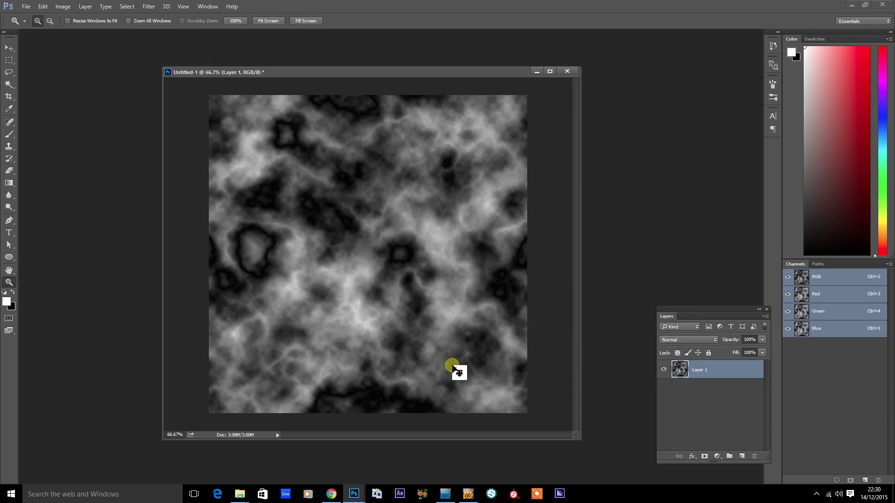
key("ctrl+f")
key("ctrl+f")
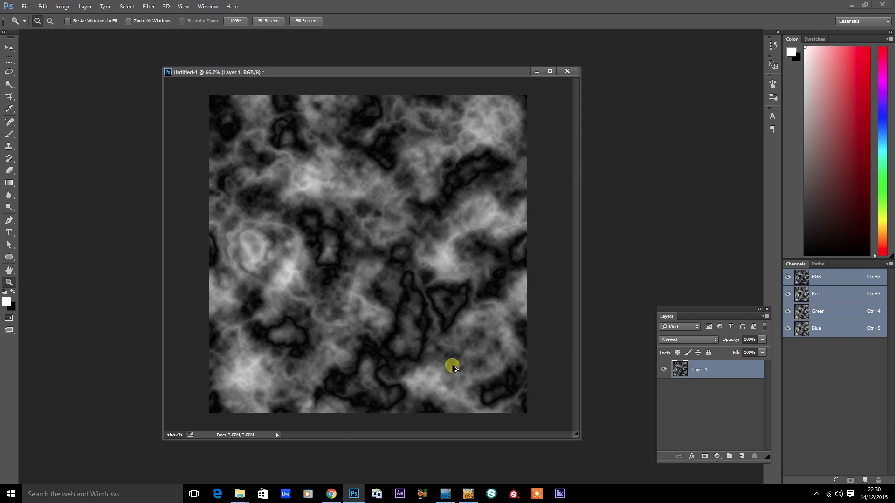
Export the repeatedly filtered clouds image for web as PNG-24, replacing Clouds3.png in the Images folder
key("ctrl+shift+alt+s")
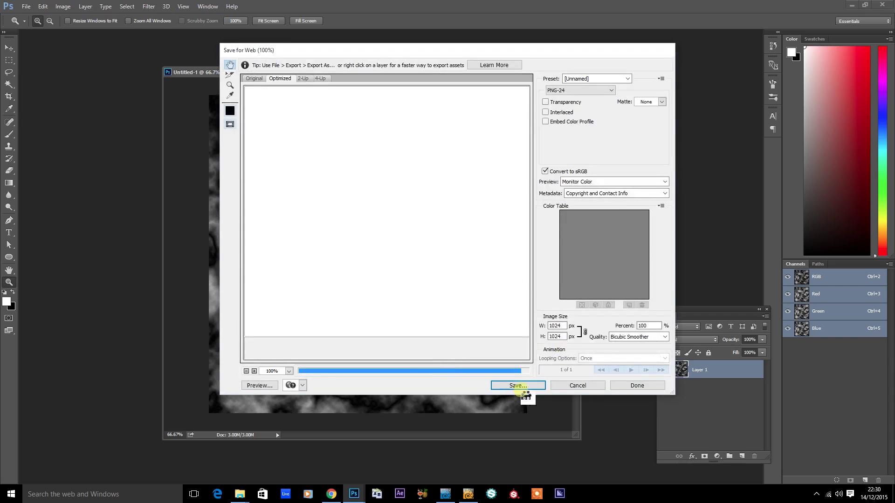
left_click(520, 386)
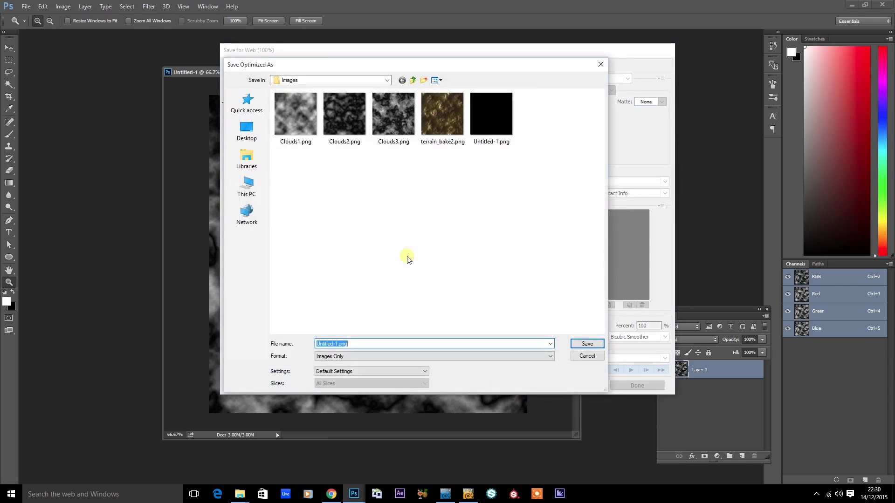
double_click(402, 120)
left_click(508, 240)
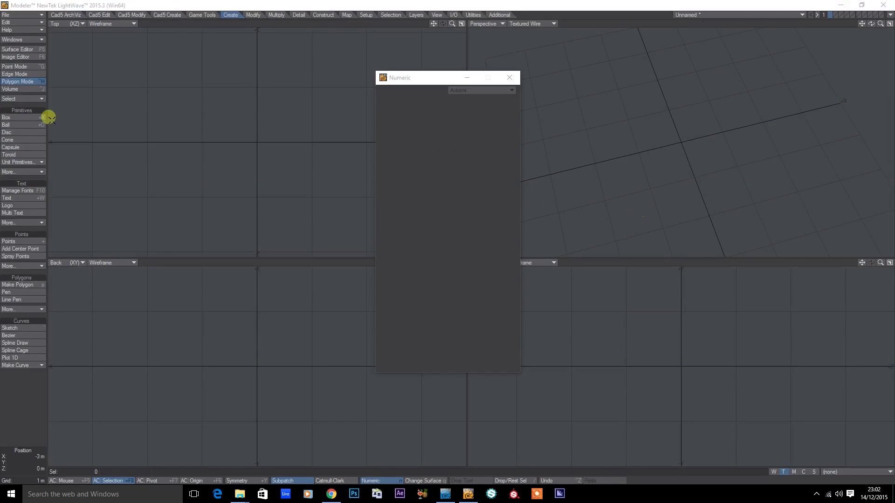
In LightWave Modeler, draw a flat box about 4 m by 4 m in the Top view, centred on the origin
left_click(10, 118)
left_click_drag(148, 87, 328, 202)
left_click_drag(264, 70, 262, 45)
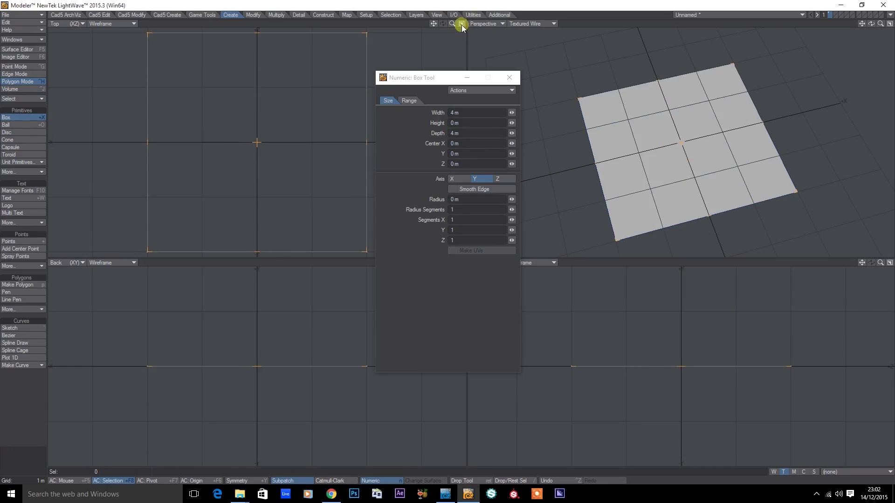
Set the flat box's width and depth to 3 m each
left_click_drag(452, 23, 515, 97)
left_click(480, 113)
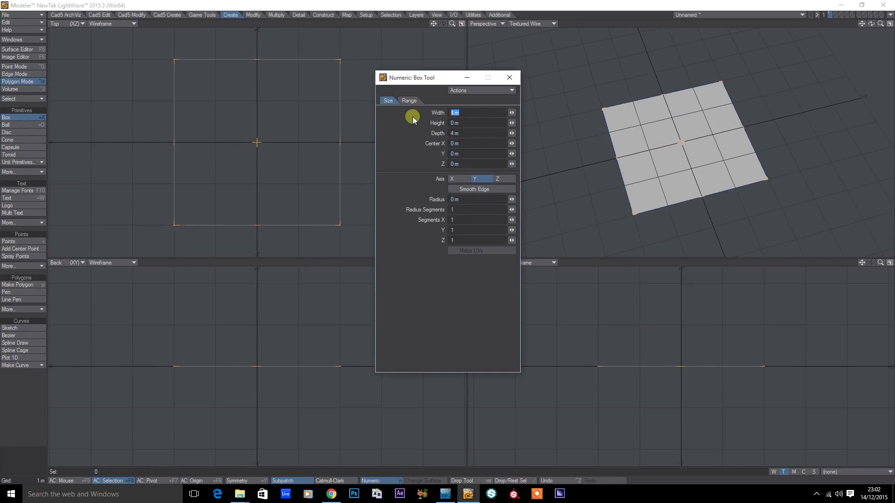
type("3")
key("Tab")
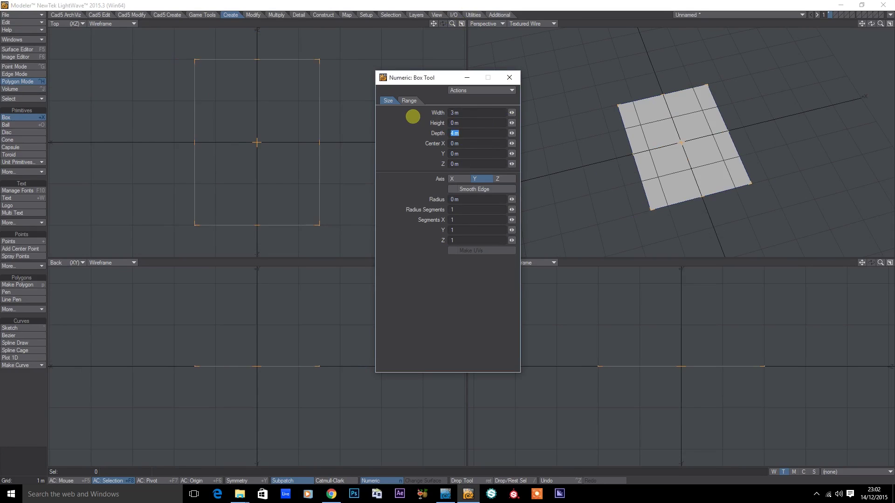
key("Return")
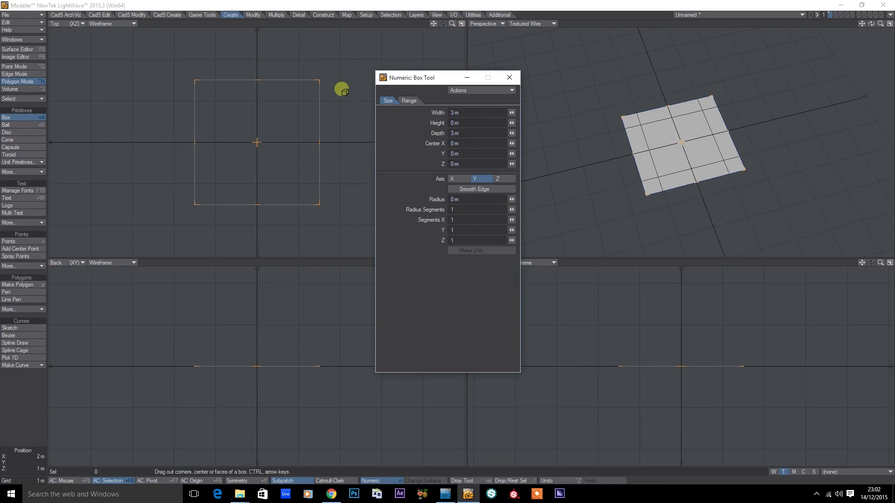
Divide the flat box into 3 segments along both X and Z and finish the box
left_click_drag(452, 23, 447, 237)
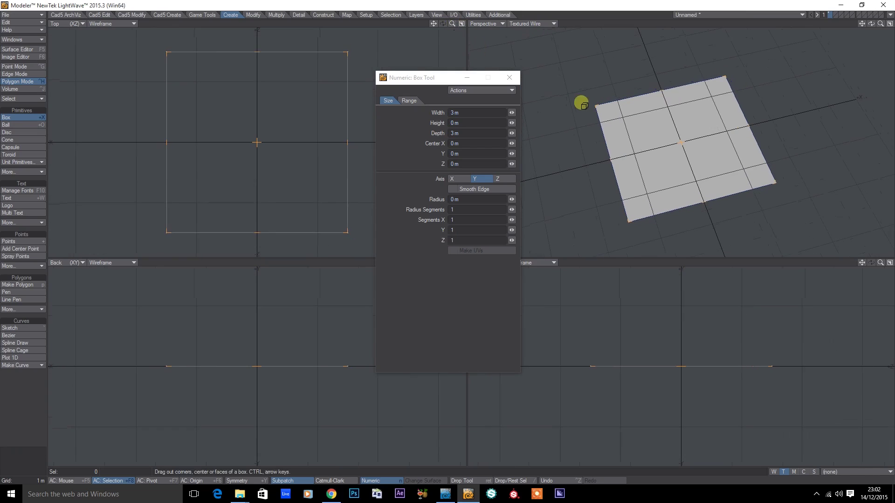
left_click_drag(512, 220, 474, 229)
key("space")
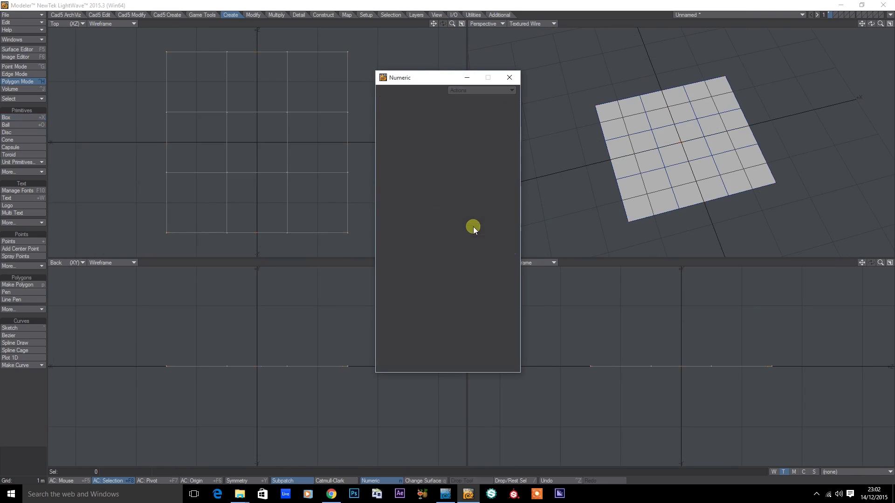
left_click_drag(280, 164, 269, 180)
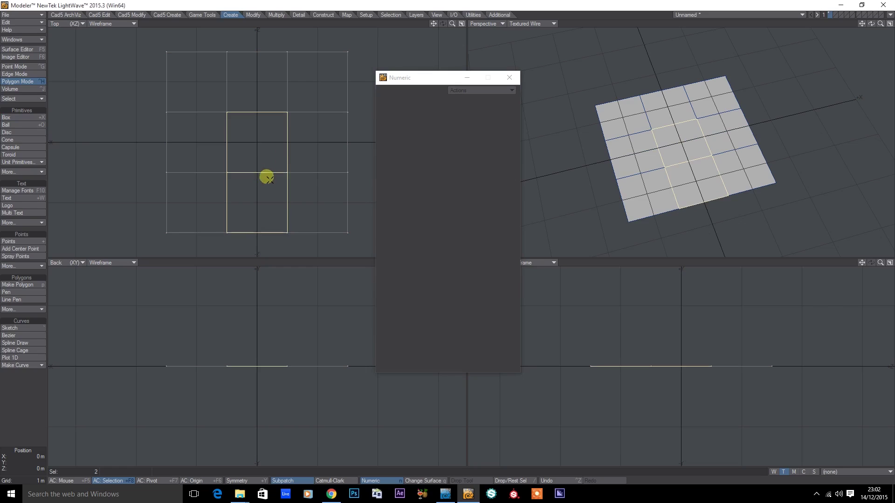
left_click(280, 204)
left_click(270, 116)
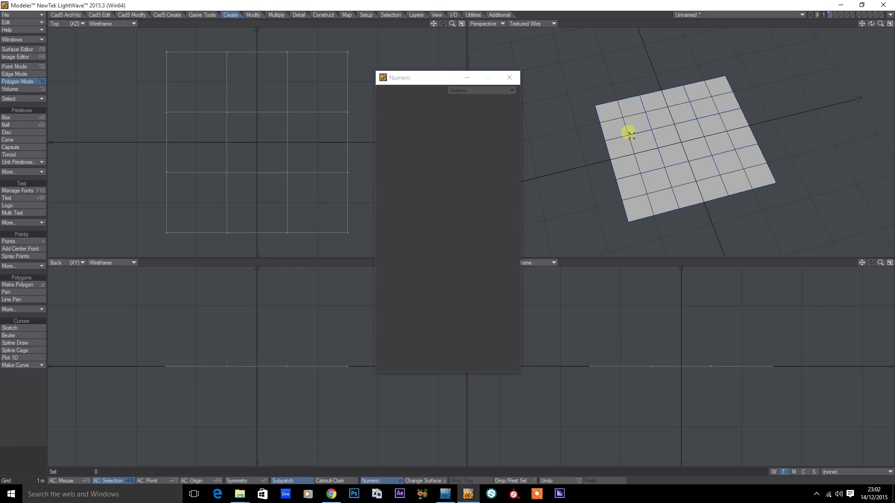
Select the plane's centre polygon and create a planar UV texture map named UV for it along the Y axis
left_click(680, 137)
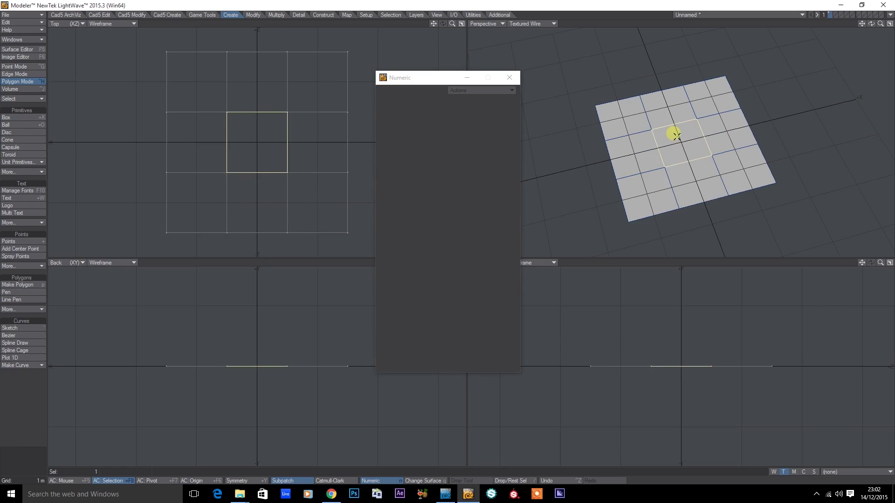
left_click(841, 475)
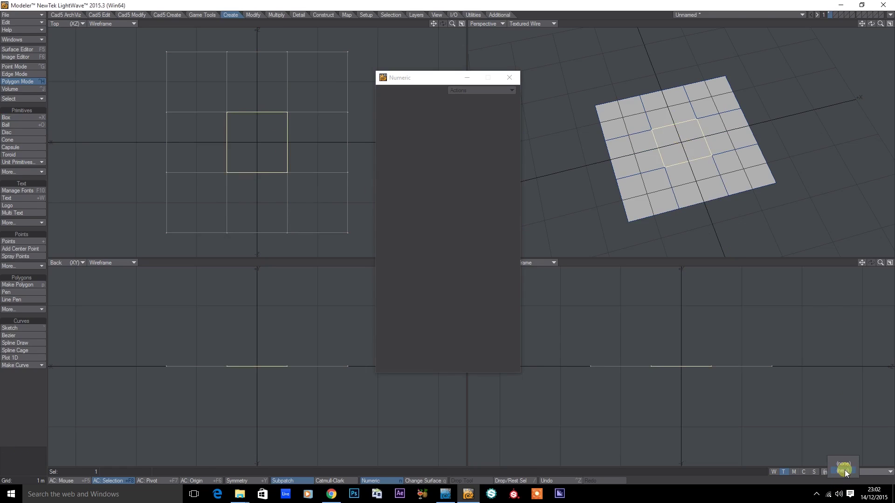
left_click(846, 473)
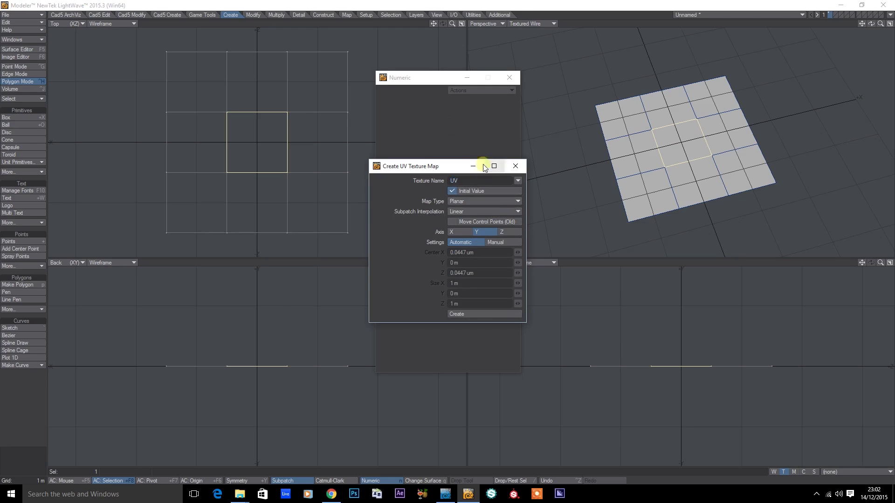
left_click(475, 315)
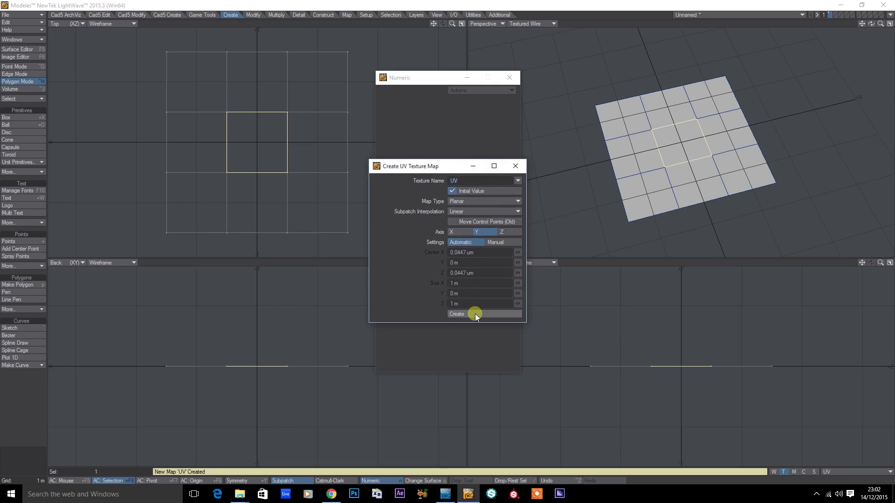
left_click(515, 166)
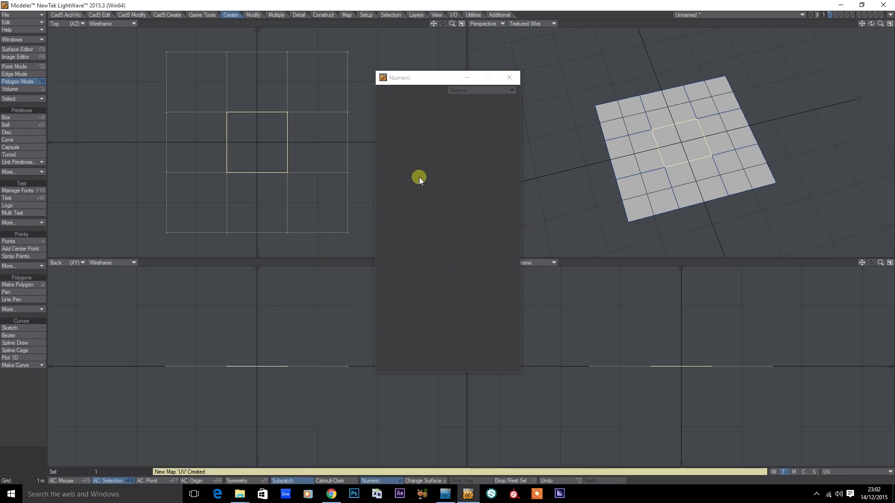
Deselect the centre polygon, convert the whole plane to subpatches and freeze it into polygons
key("slash")
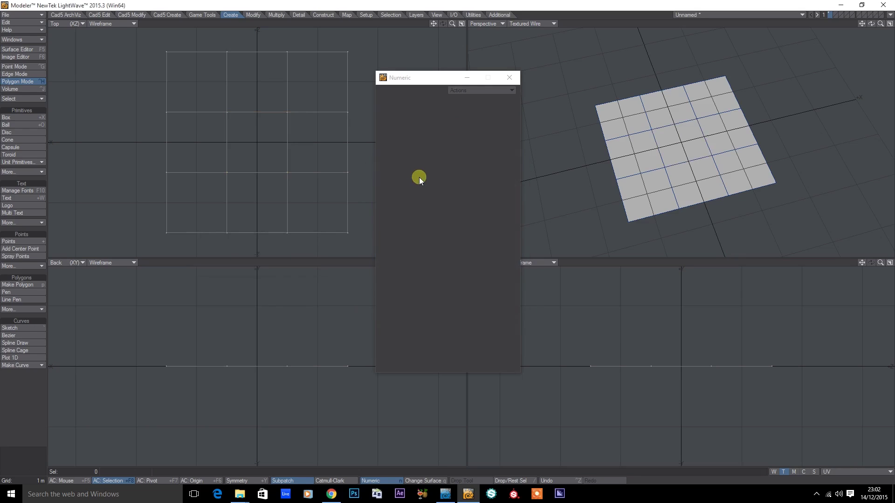
key("Tab")
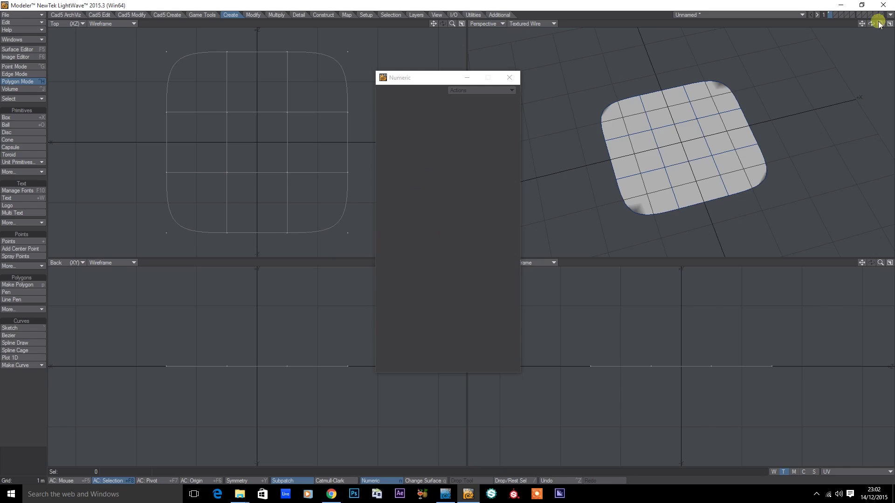
key("a")
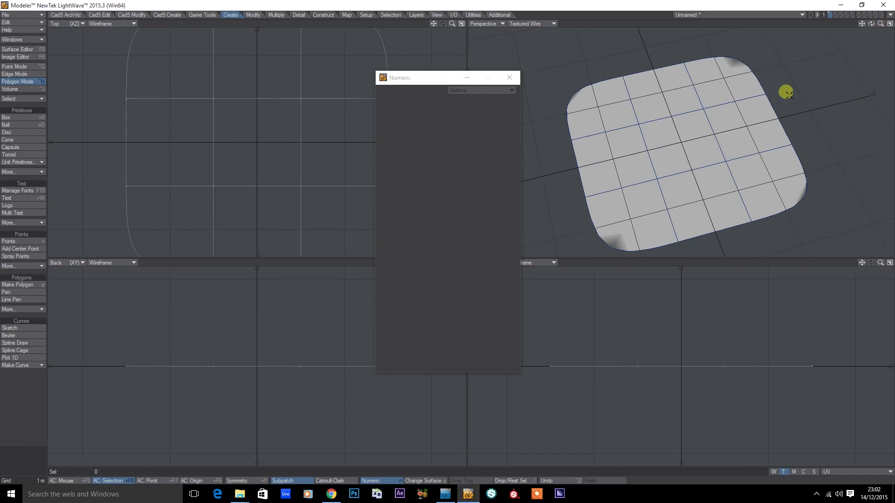
key("ctrl+d")
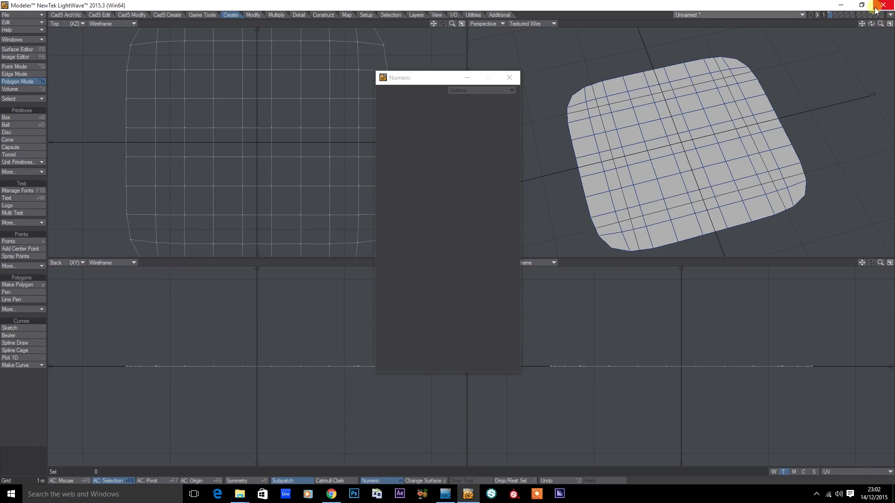
Convert the frozen plane to subpatches again and freeze it a second time for a denser mesh
mouse_move(880, 25)
left_mouse_down()
mouse_move(447, 237)
mouse_move(880, 29)
left_mouse_up()
key("Tab")
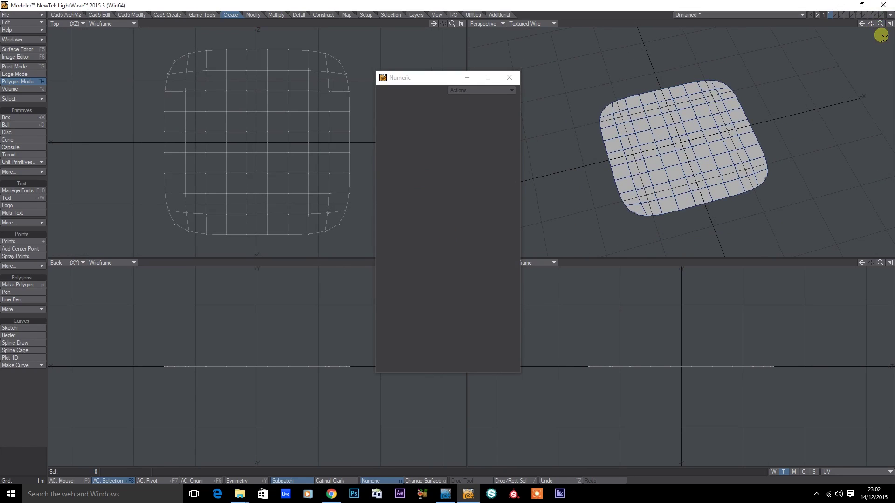
key("ctrl+d")
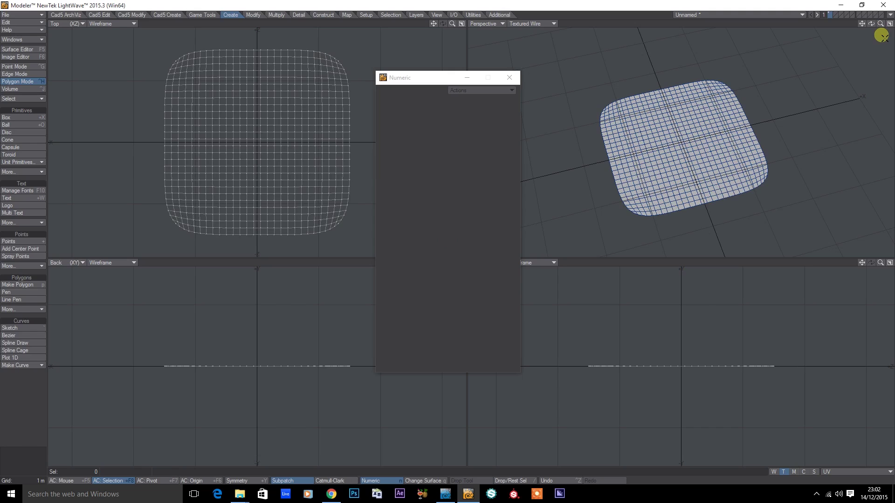
left_click_drag(880, 24, 448, 236)
key("comma")
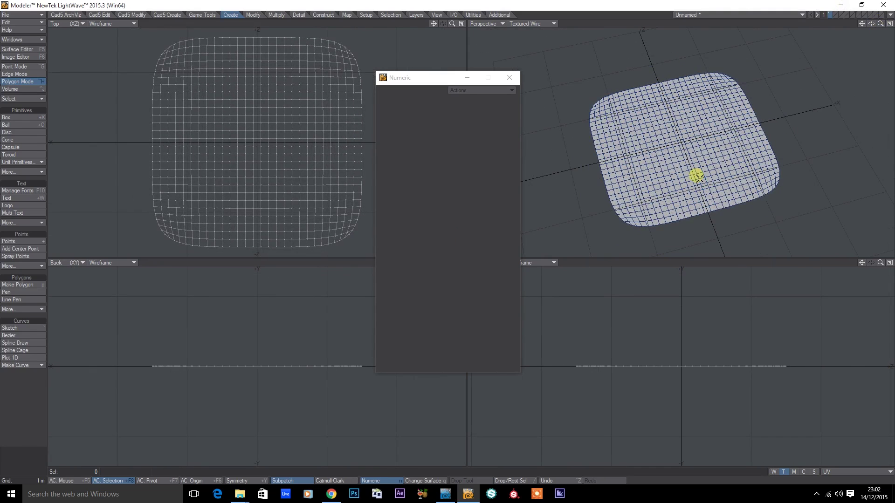
Save the object as terrain3.lwo, overwriting the existing file, and send it to Layout
key("shift+s")
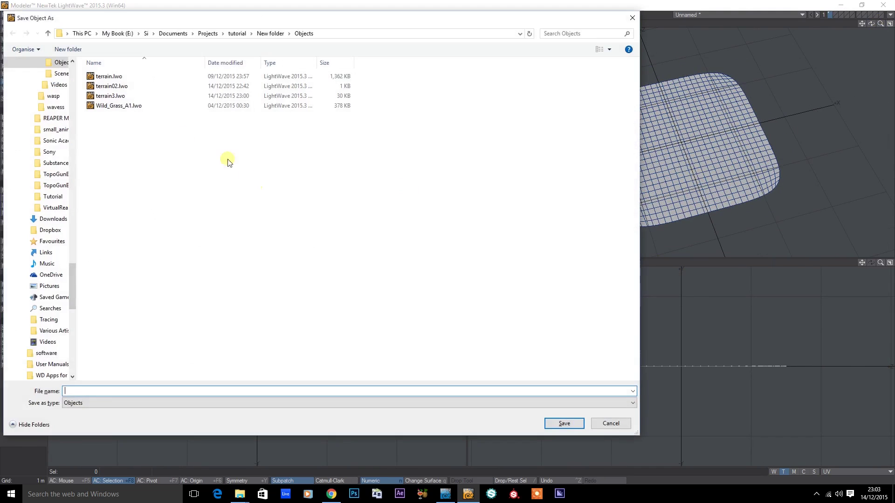
left_click(134, 96)
double_click(134, 96)
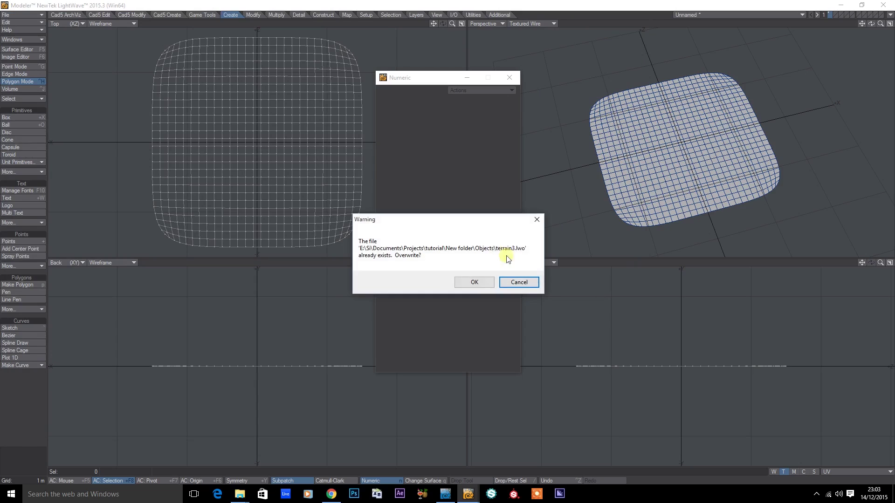
left_click(478, 283)
left_click(890, 15)
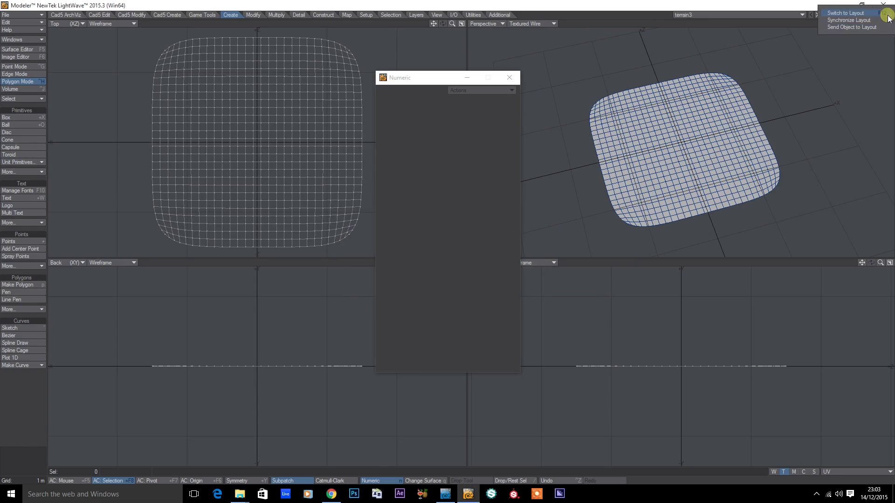
left_click(852, 27)
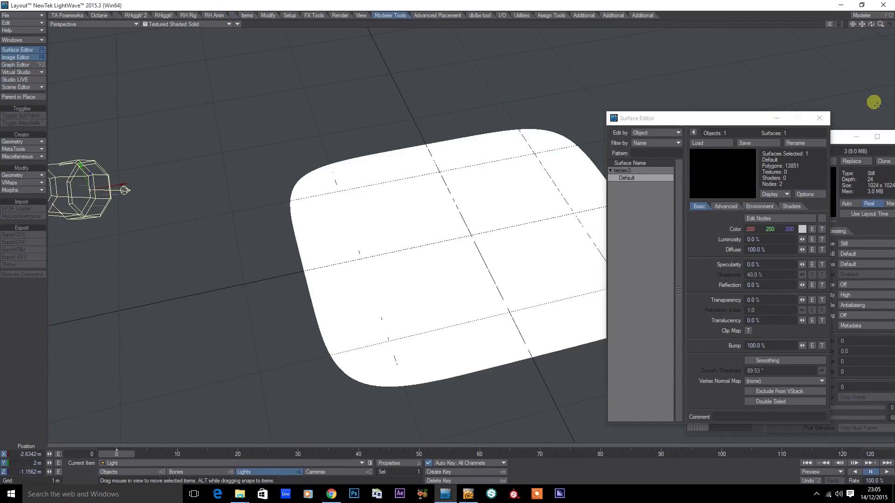
Preview Clouds1.png, Clouds2.png and Clouds3.png in the Image Editor and close the Surface Editor
left_click_drag(839, 138, 764, 142)
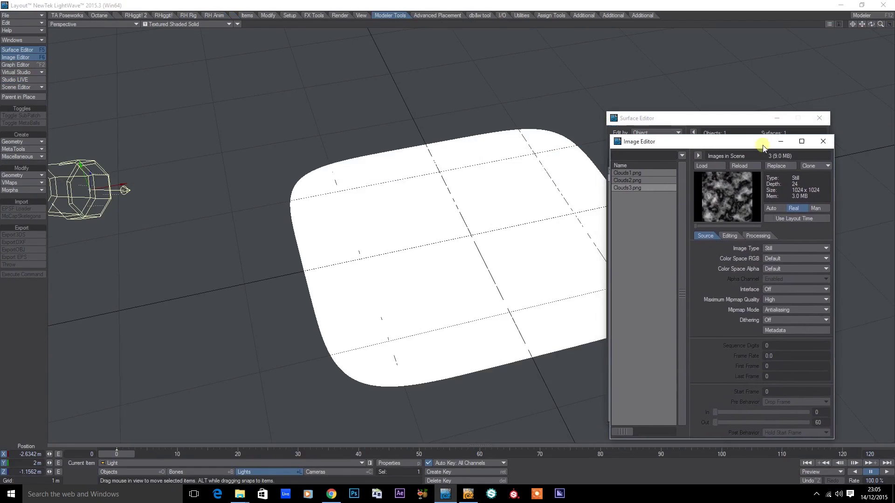
left_click(630, 181)
left_click(626, 188)
left_click(629, 171)
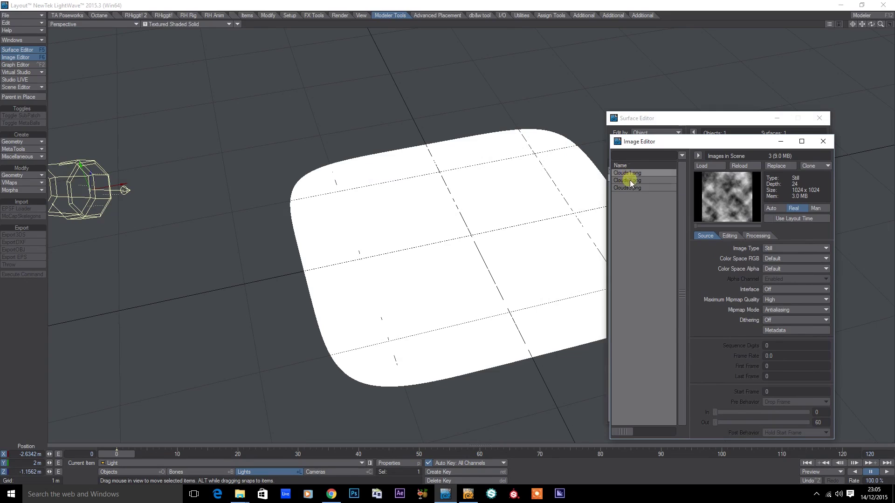
left_click(631, 181)
left_click(637, 174)
left_click_drag(658, 145, 694, 141)
left_click(810, 119)
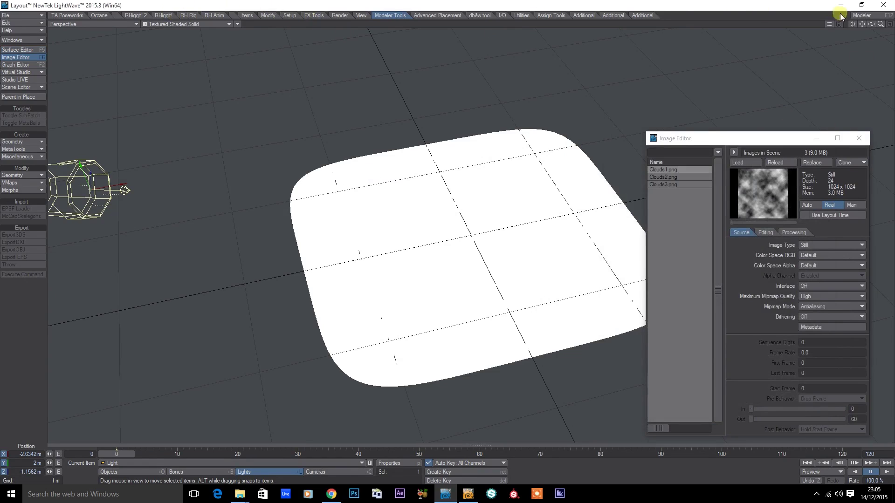
Switch the Perspective viewport's display mode to VPR
left_click(240, 24)
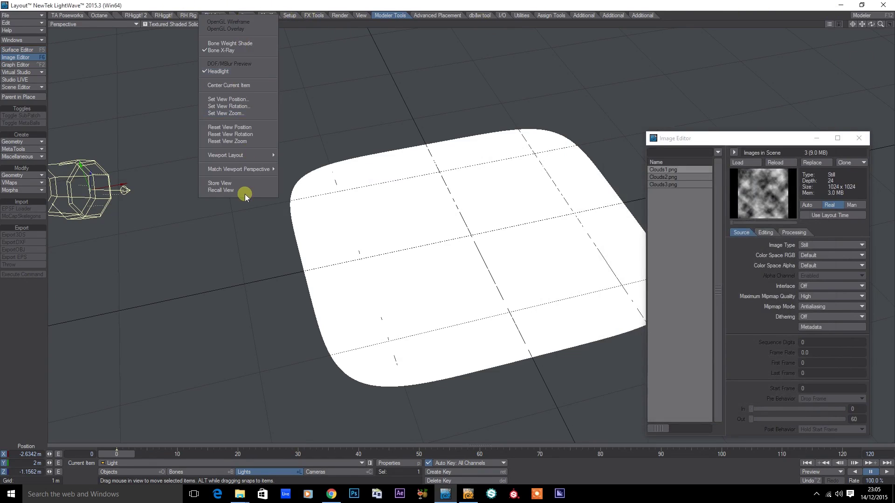
left_click(180, 24)
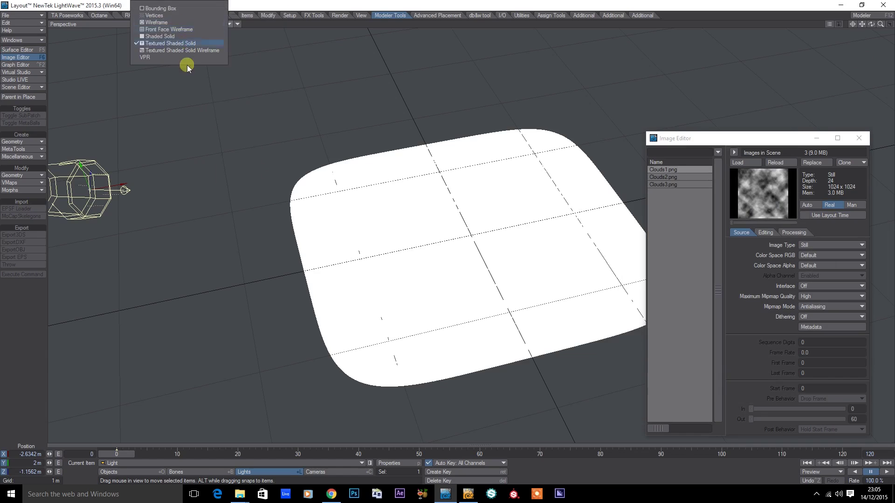
left_click(184, 64)
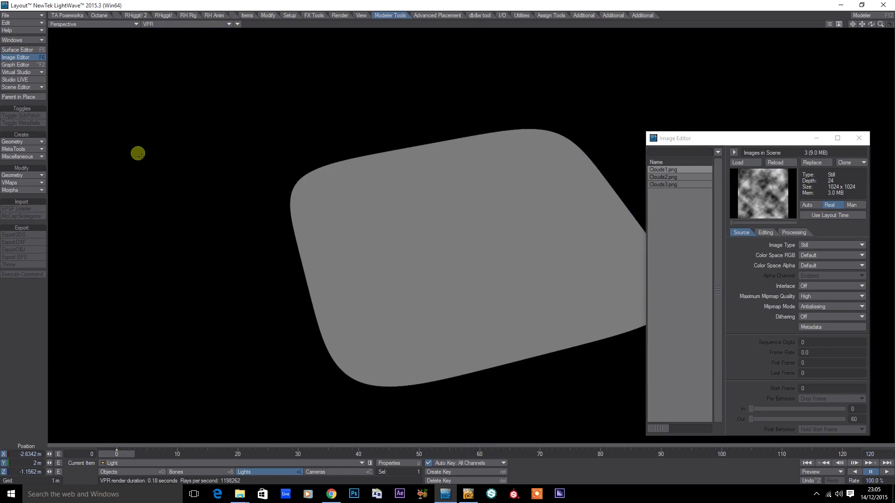
Add a displacement map texture to the terrain3 object and set its texture axis to Y
left_click(120, 472)
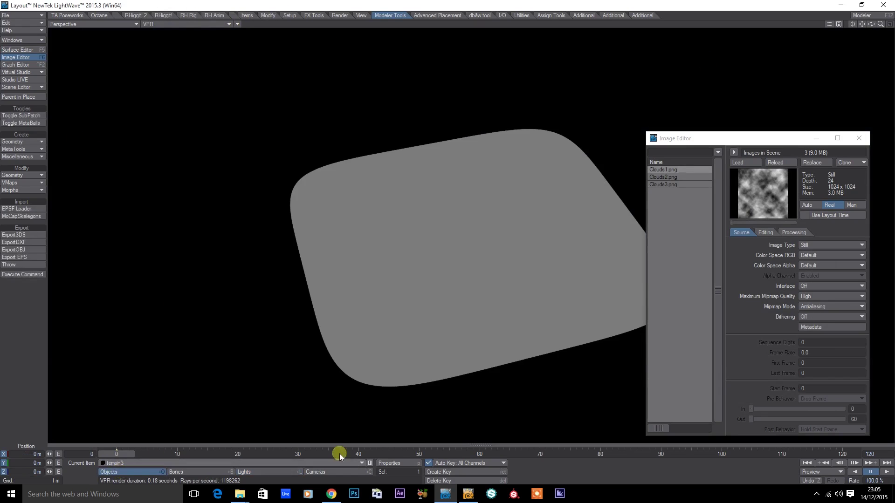
left_click(400, 463)
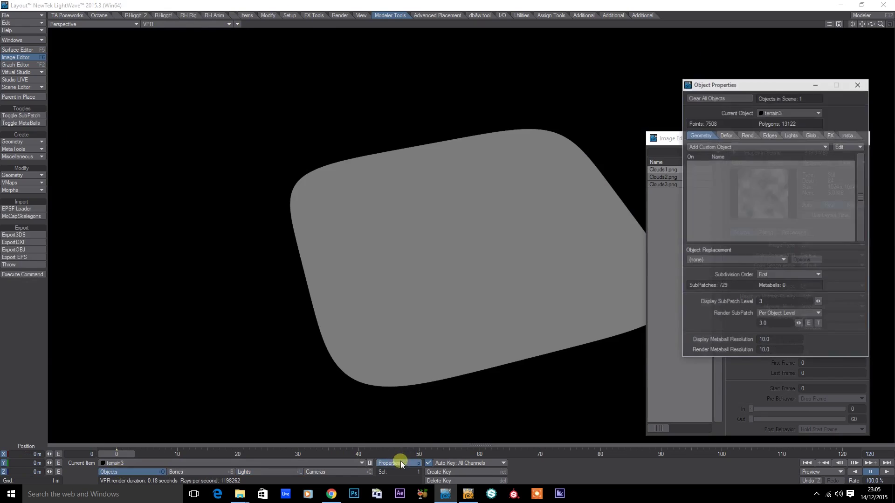
left_click(721, 135)
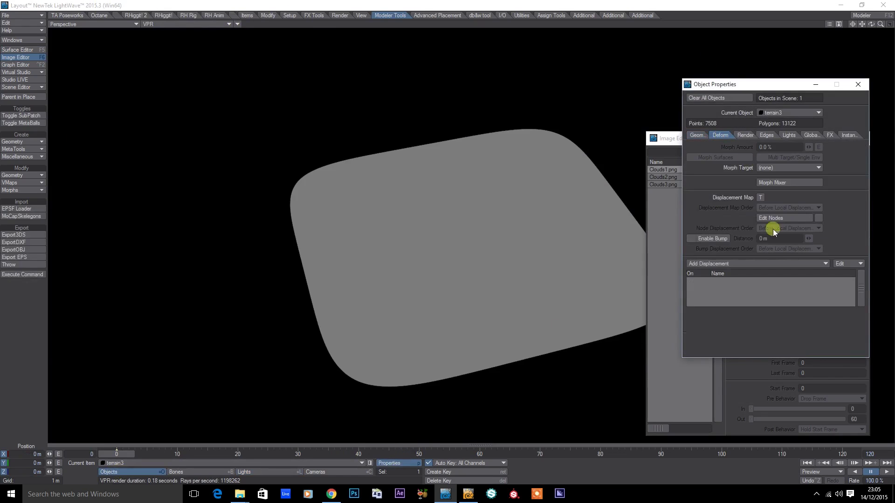
left_click(760, 198)
left_click_drag(664, 124, 720, 183)
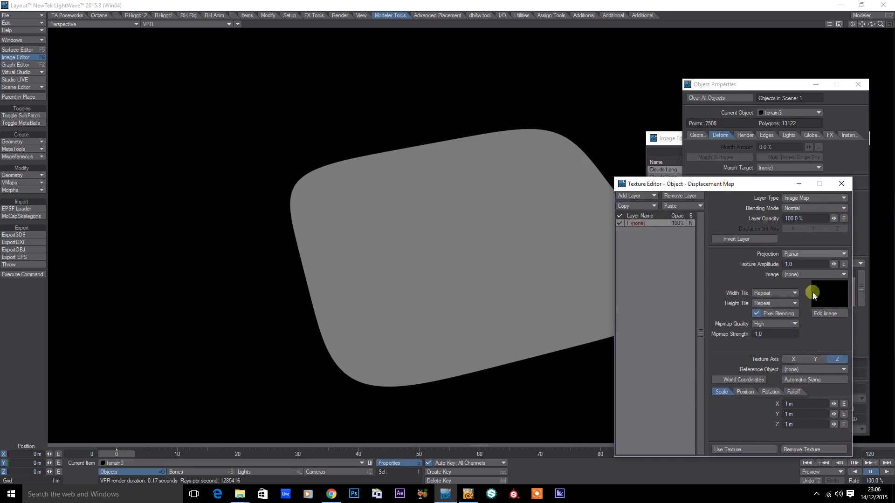
left_click(819, 359)
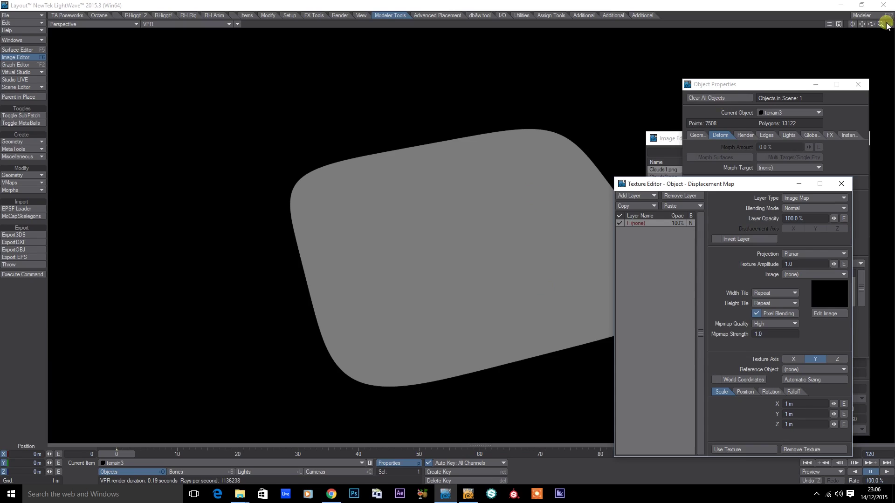
Assign Clouds1.png as the displacement map's image and close the Texture Editor
mouse_move(880, 26)
left_mouse_down()
mouse_move(448, 236)
mouse_move(880, 37)
left_mouse_up()
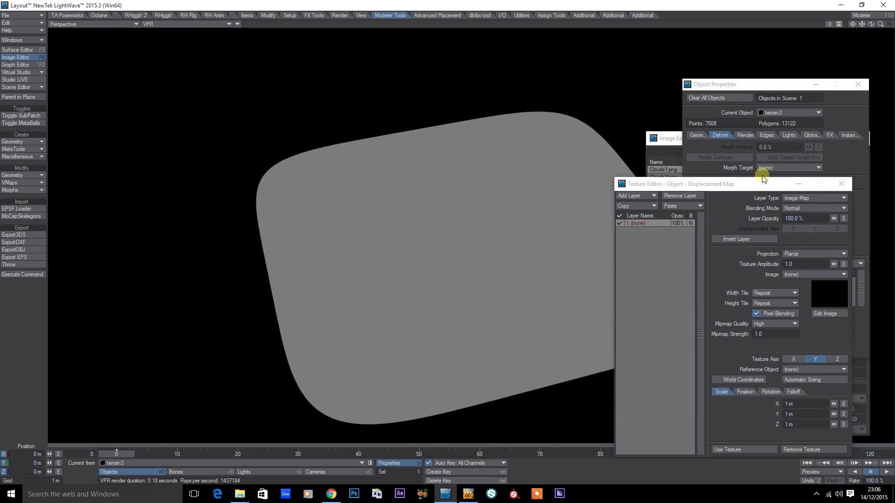
left_click_drag(755, 186, 711, 179)
left_click(756, 266)
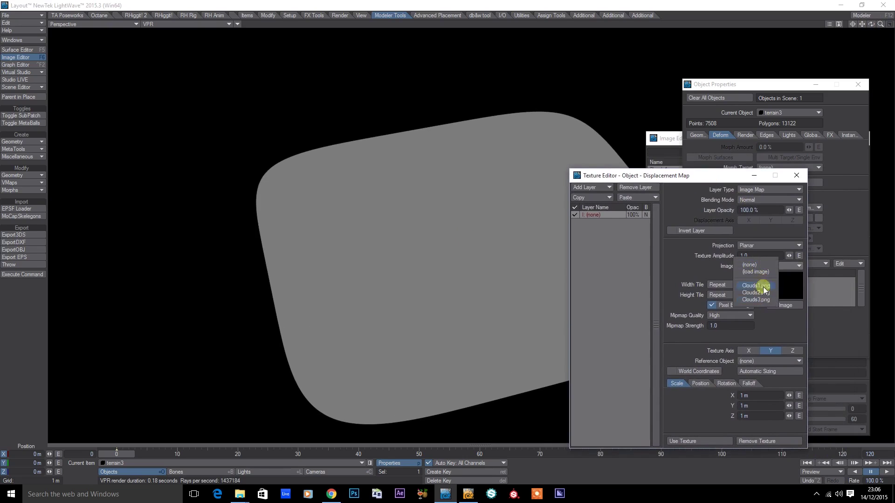
left_click(763, 287)
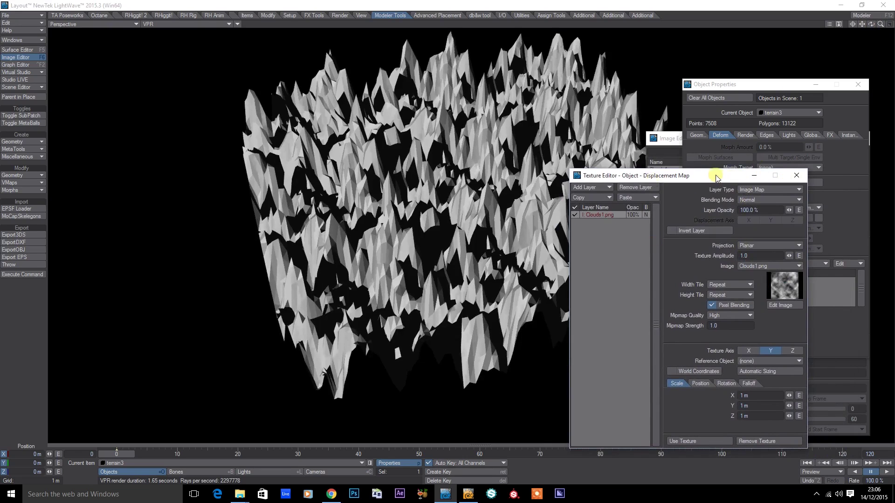
left_click(796, 175)
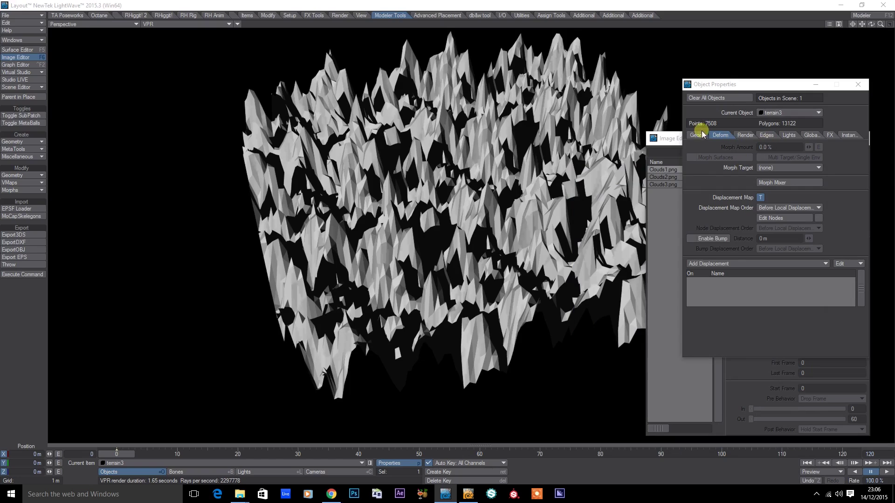
Reopen terrain3's displacement texture and set the Clouds1.png layer's texture amplitude to 0.2
left_click(698, 135)
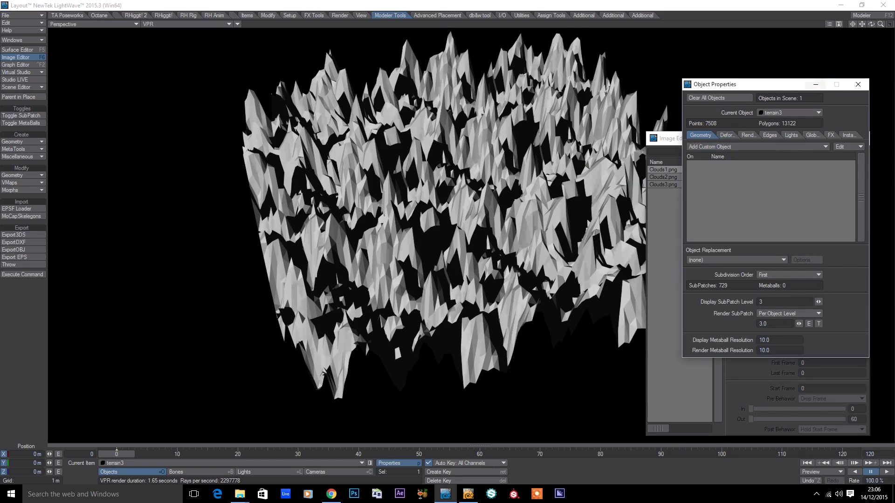
left_click_drag(894, 110, 715, 131)
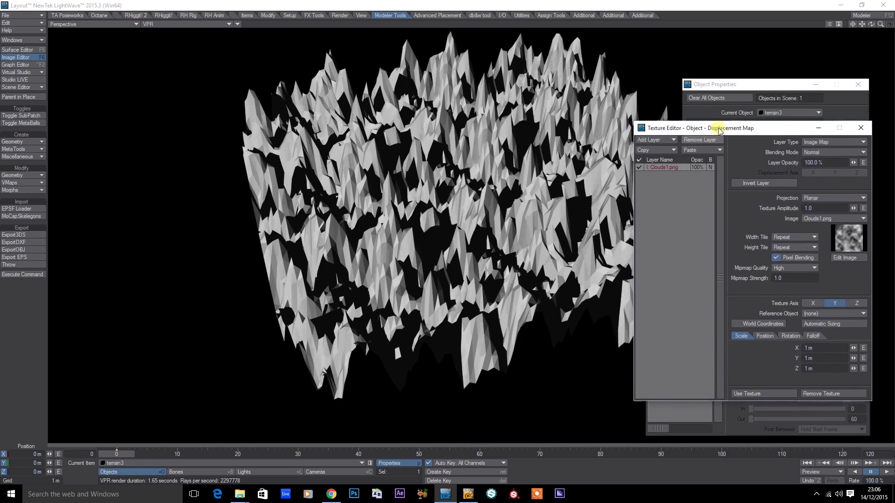
left_click(819, 210)
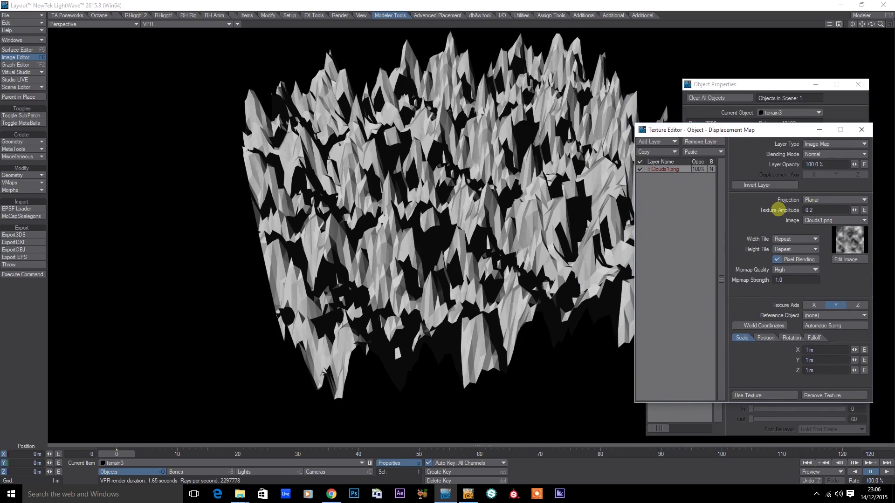
Enable Smoothing on terrain3's Default surface and close the Surface Editor
left_click(21, 49)
left_click(764, 360)
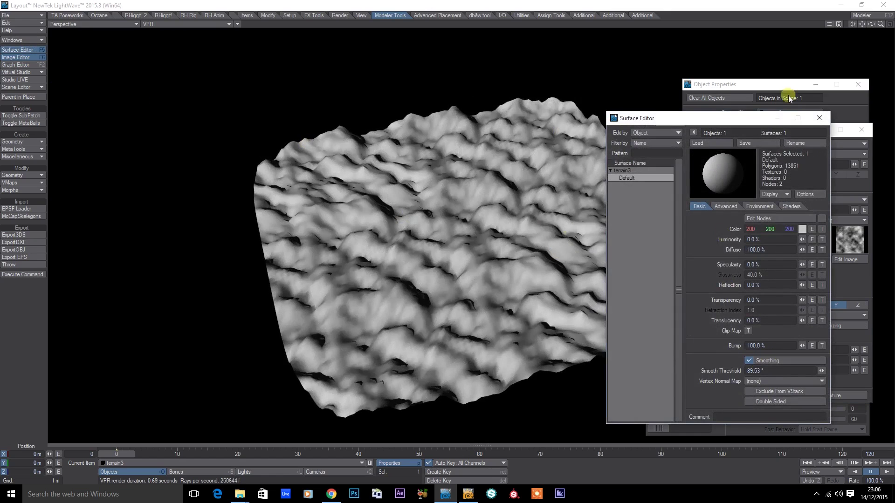
left_click(820, 118)
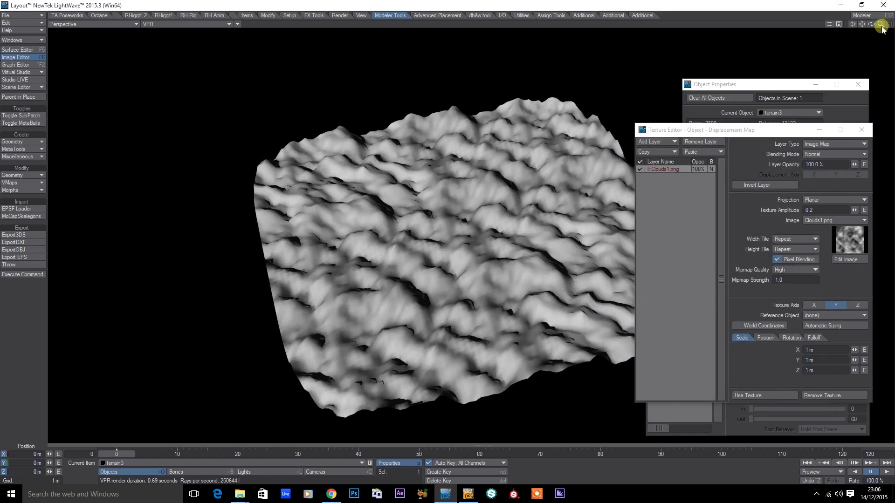
Turn off Raytrace Shadows in the Render Globals and close them
left_click_drag(880, 25, 830, 36)
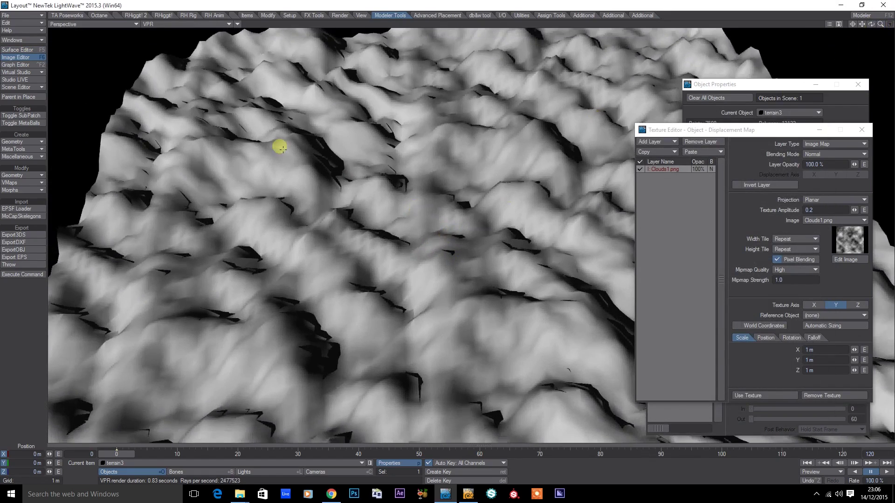
left_click(340, 15)
left_click(15, 115)
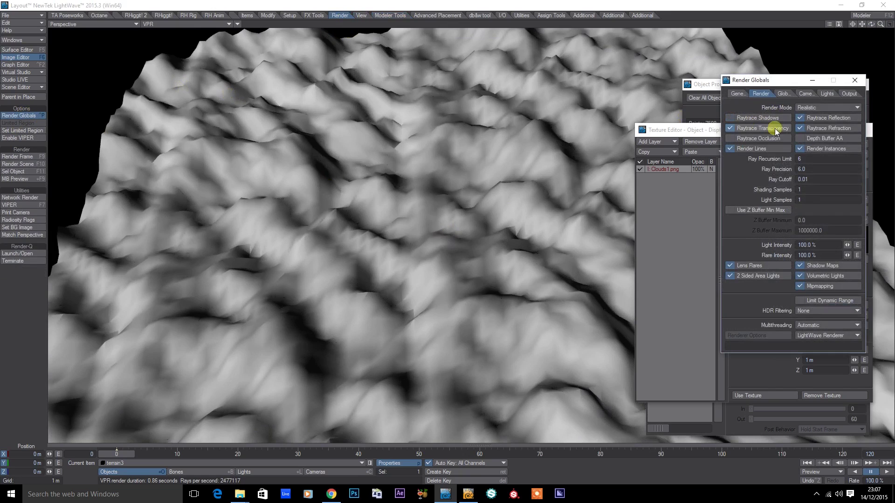
left_click(855, 80)
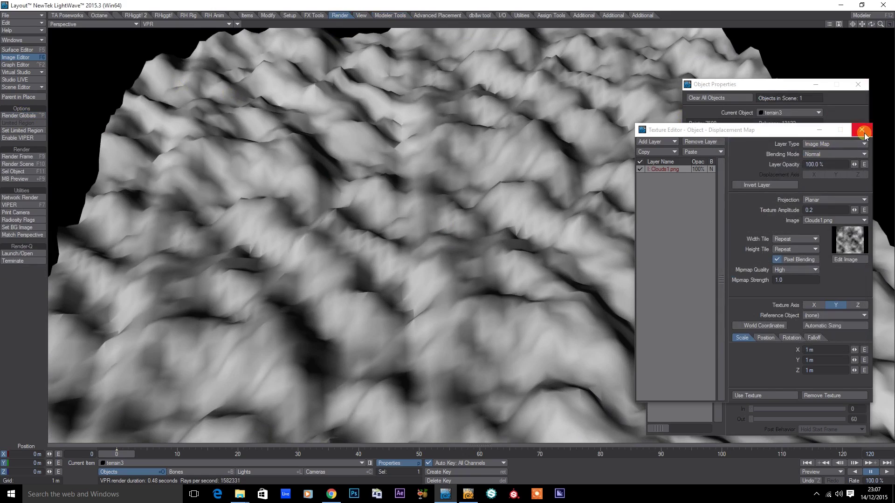
Close the displacement texture and set terrain3's Display SubPatch Level to 30
left_click(861, 130)
left_click(774, 323)
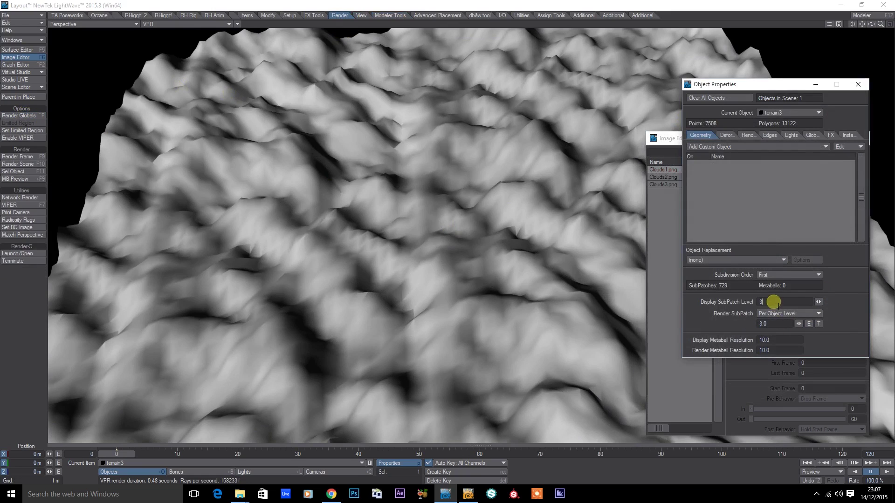
left_click(811, 303)
type("30")
key("Return")
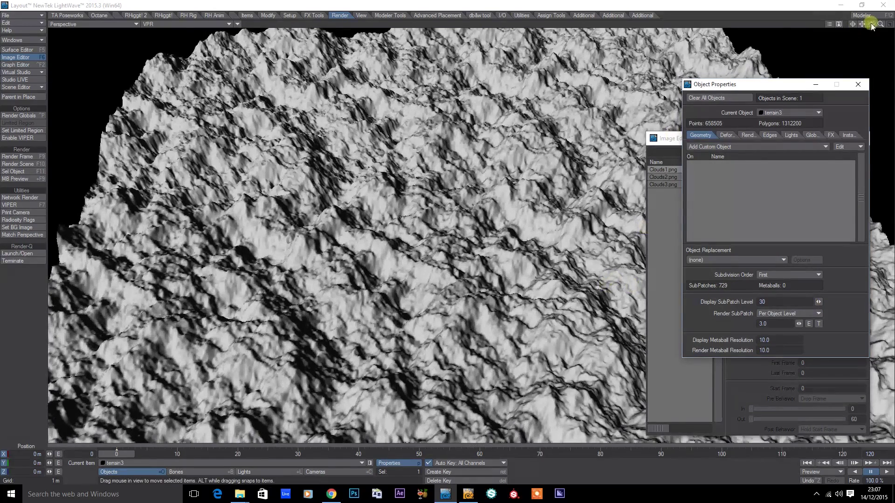
Set terrain3's Render SubPatch level to 30, keeping the Per Object Level mode
mouse_move(871, 24)
left_mouse_down()
mouse_move(449, 236)
mouse_move(871, 23)
left_mouse_up()
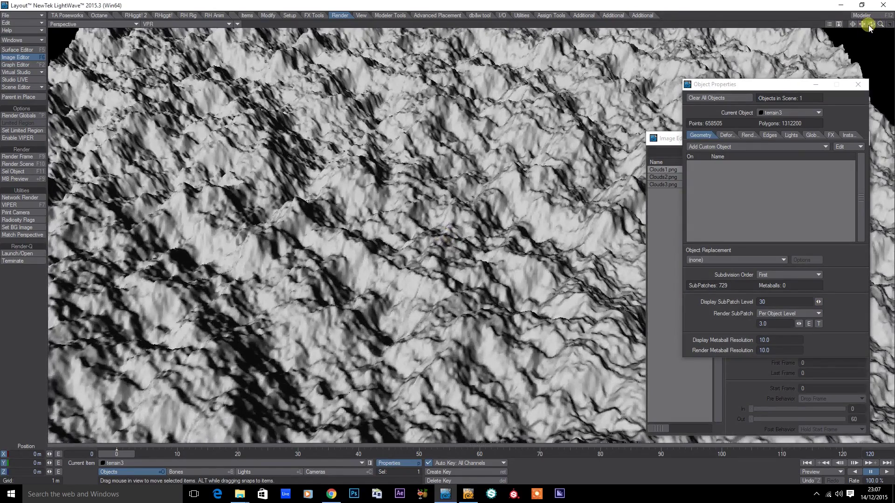
left_click(766, 324)
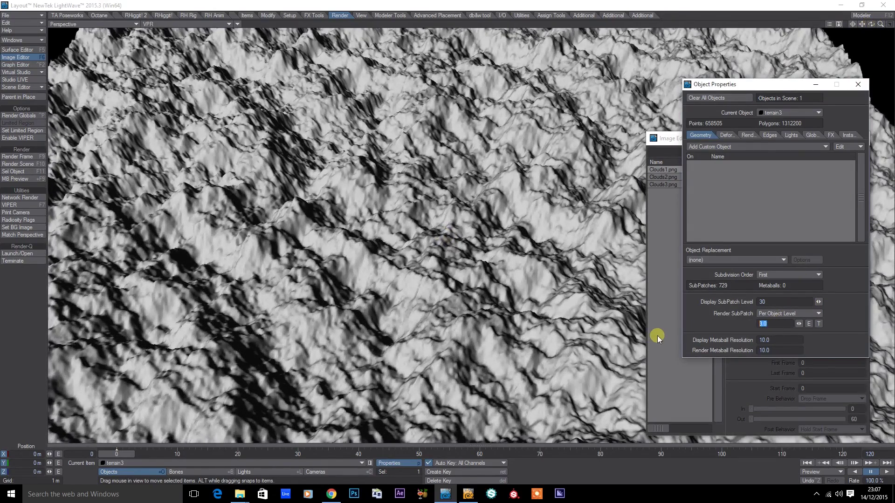
type("30")
key("Return")
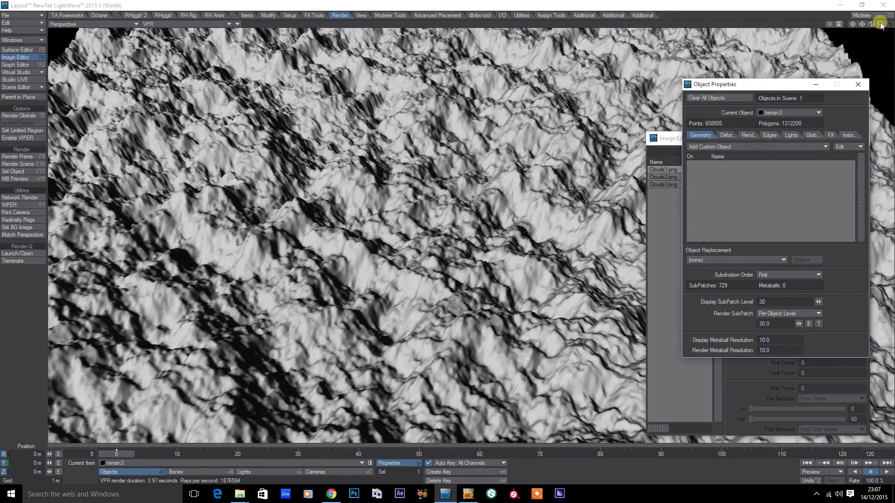
left_click_drag(872, 23, 448, 236)
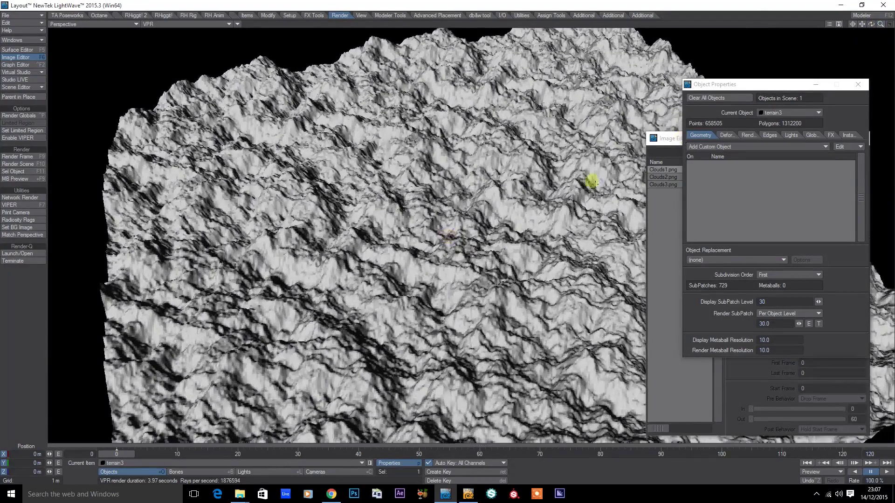
Open the camera's properties and set its render resolution to 1024 wide by 1024 high
left_click(336, 471)
left_click(398, 463)
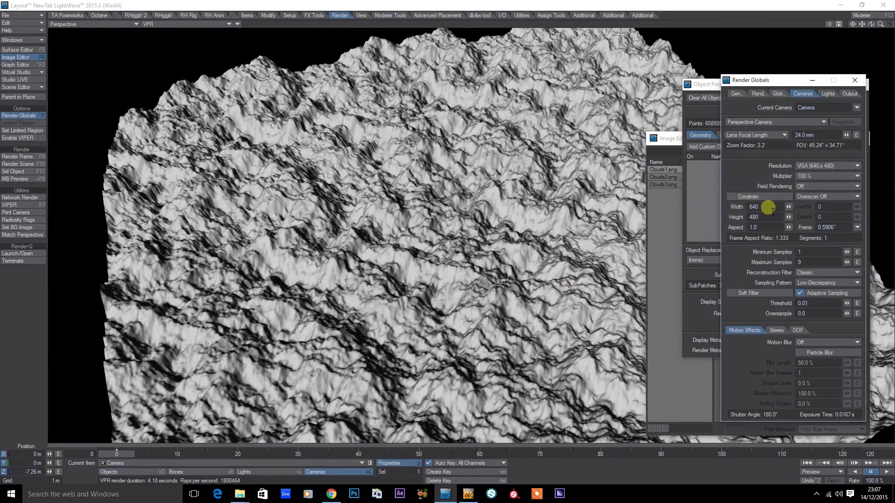
left_click_drag(767, 209, 732, 210)
left_click_drag(758, 86, 634, 103)
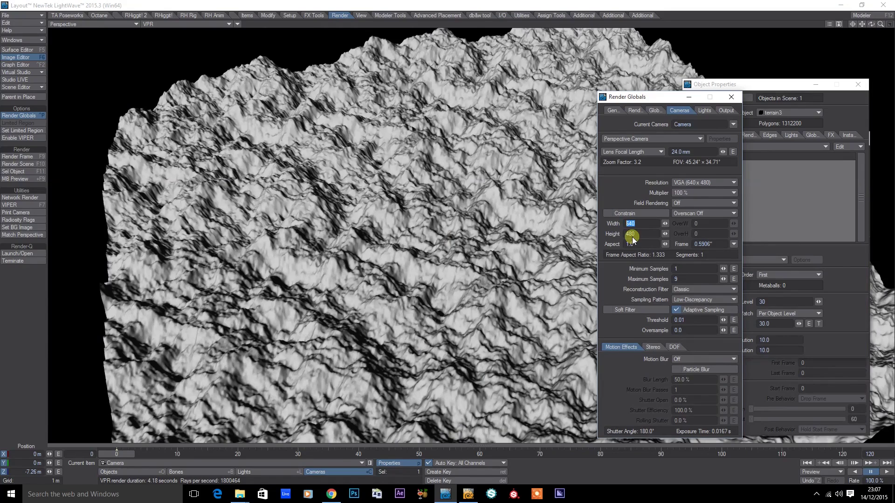
type("1024")
key("Tab")
type("102")
key("Return")
Change the camera type to Surface Baking Camera and assign it the terrain3 mesh and the UV map named UV
left_click(647, 137)
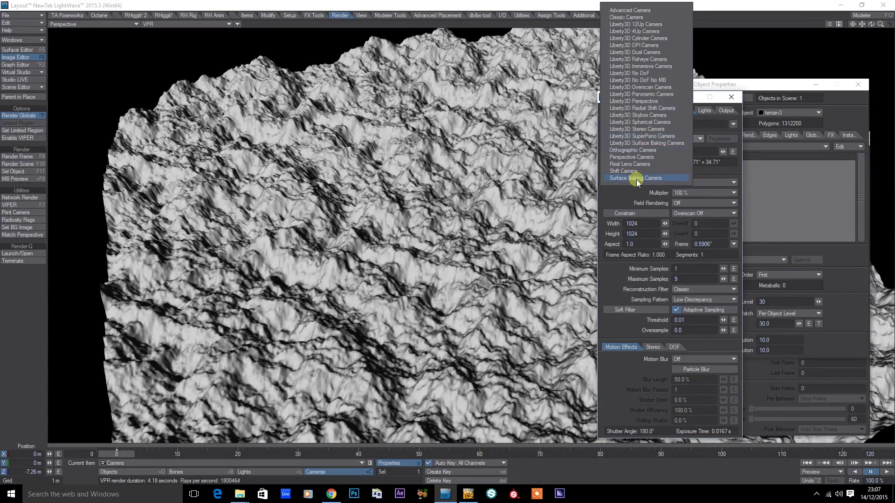
left_click(650, 178)
left_click(171, 153)
left_click(173, 160)
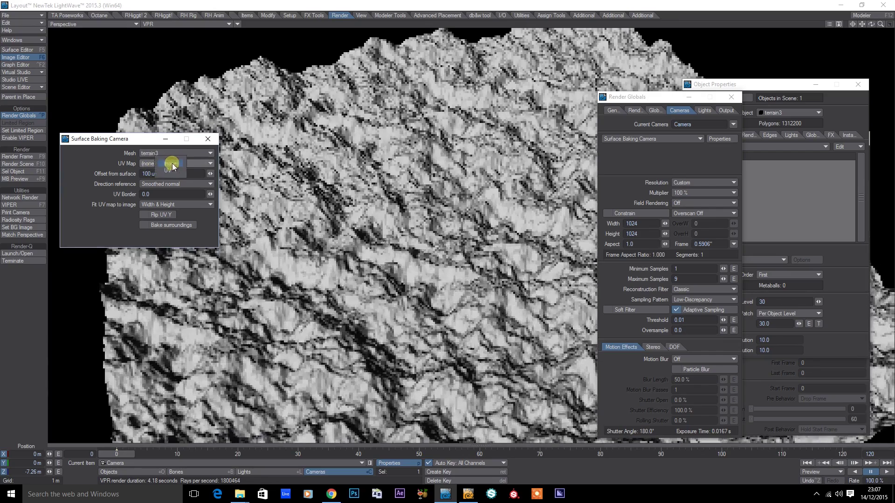
left_click(171, 164)
left_click(177, 170)
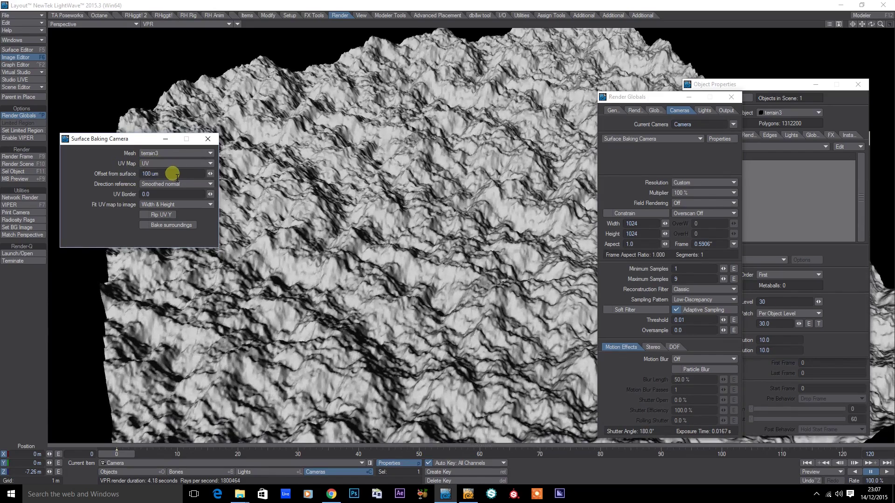
Preview the terrain through the baking camera and set its offset from surface to 1 m
key("6")
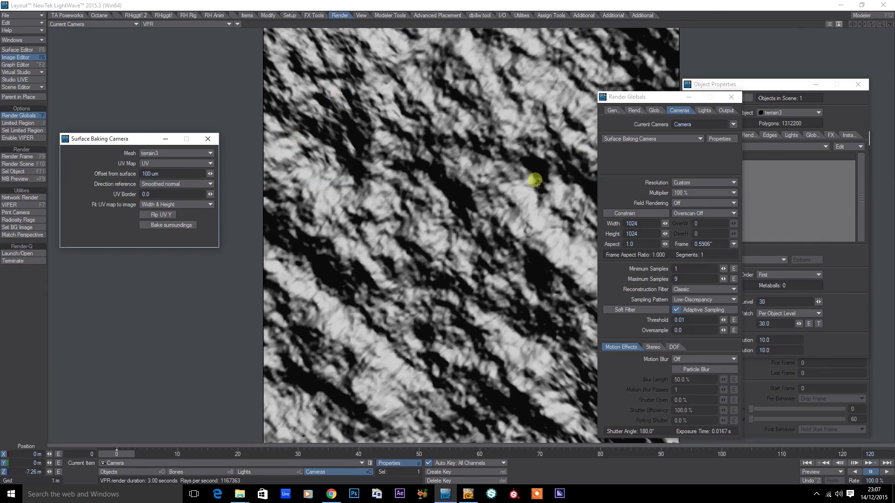
left_click_drag(636, 98, 706, 156)
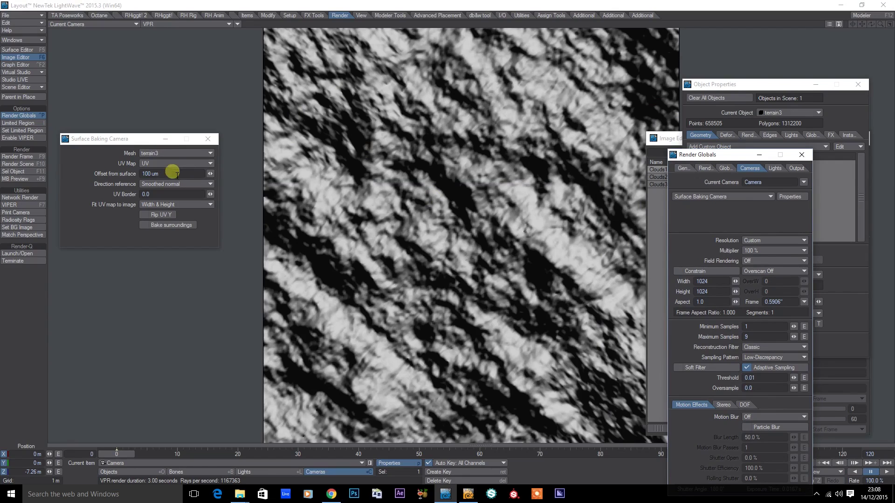
left_click_drag(209, 174, 80, 51)
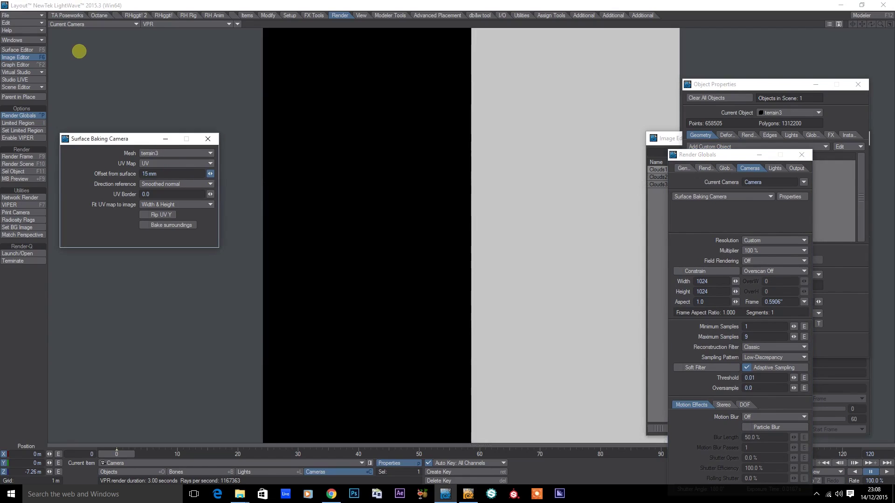
left_click(178, 174)
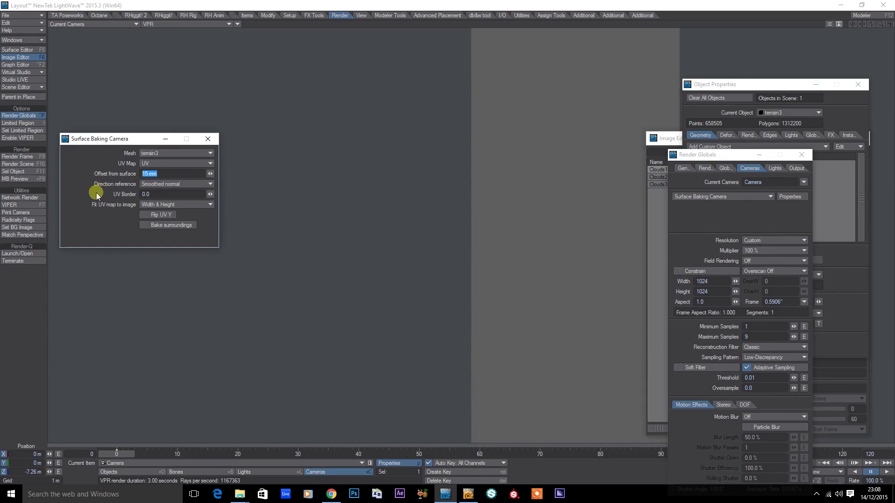
type("1")
key("Return")
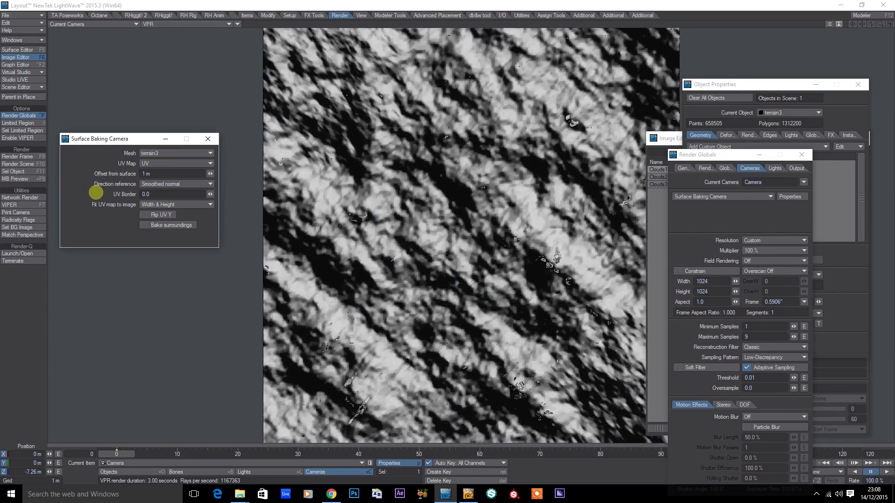
Return to the Perspective view and close the Surface Baking Camera settings and the Render Globals
key("4")
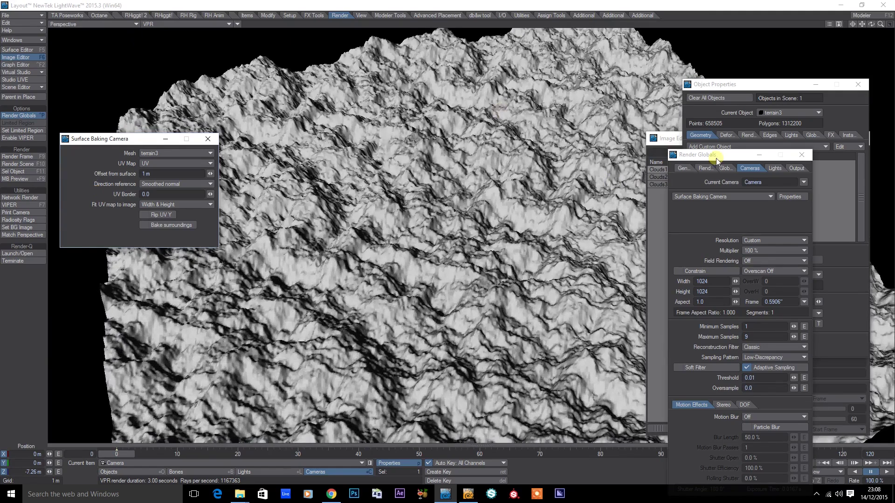
left_click_drag(739, 159, 567, 251)
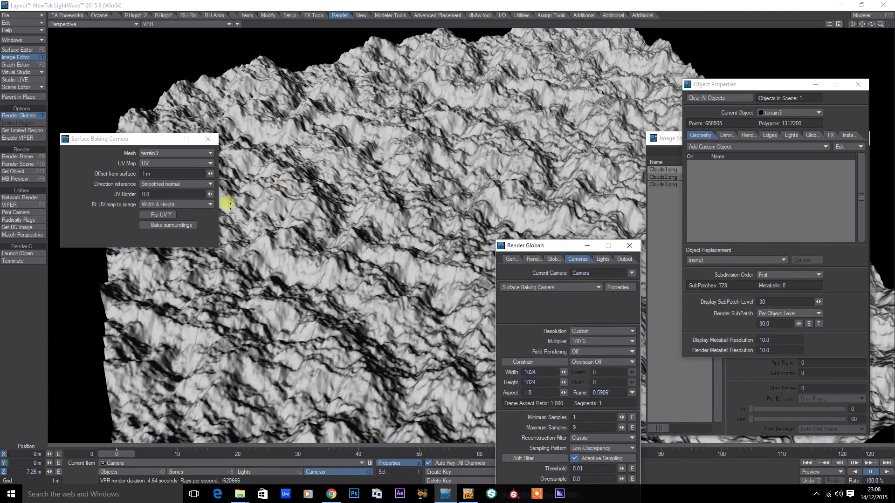
left_click(208, 139)
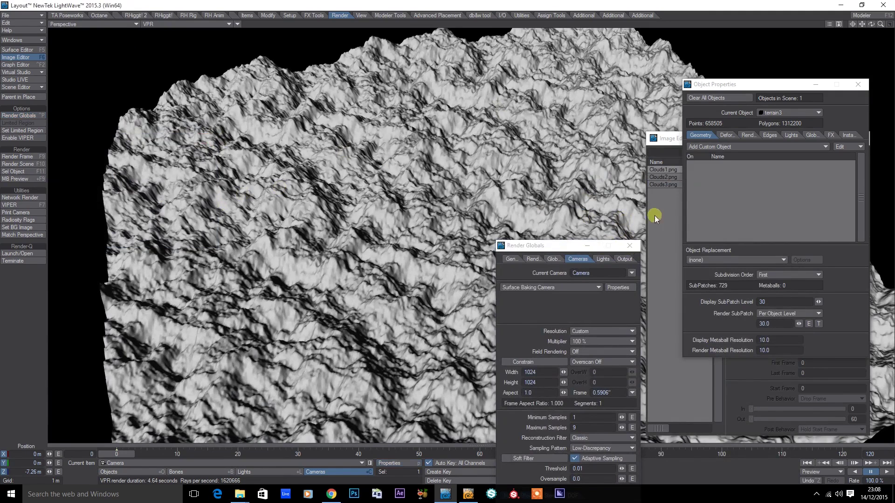
left_click(629, 250)
Add a second image map layer using Clouds2.png to terrain3's displacement texture
left_click(733, 139)
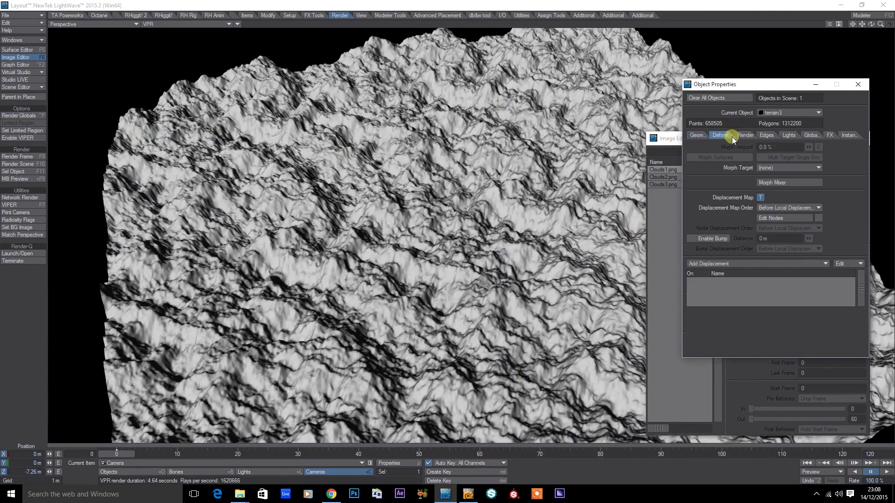
left_click(760, 198)
left_click_drag(744, 133, 673, 154)
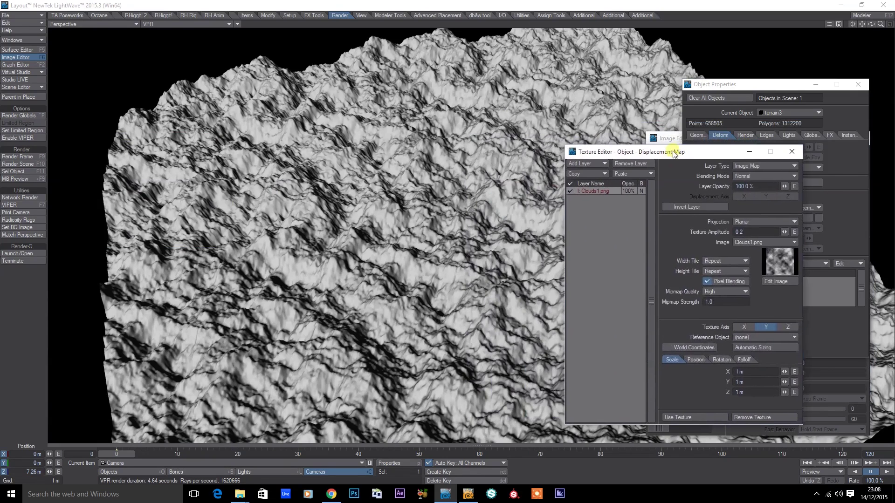
left_click(583, 164)
left_click(582, 158)
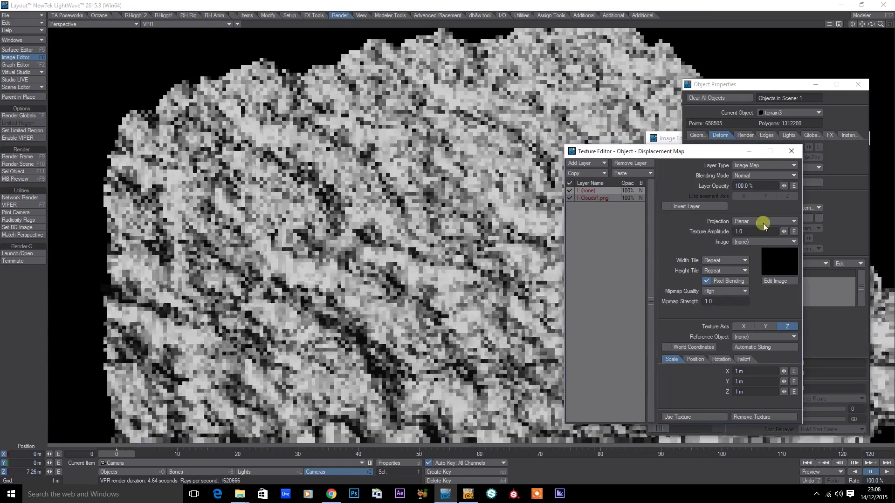
left_click(760, 242)
left_click(771, 268)
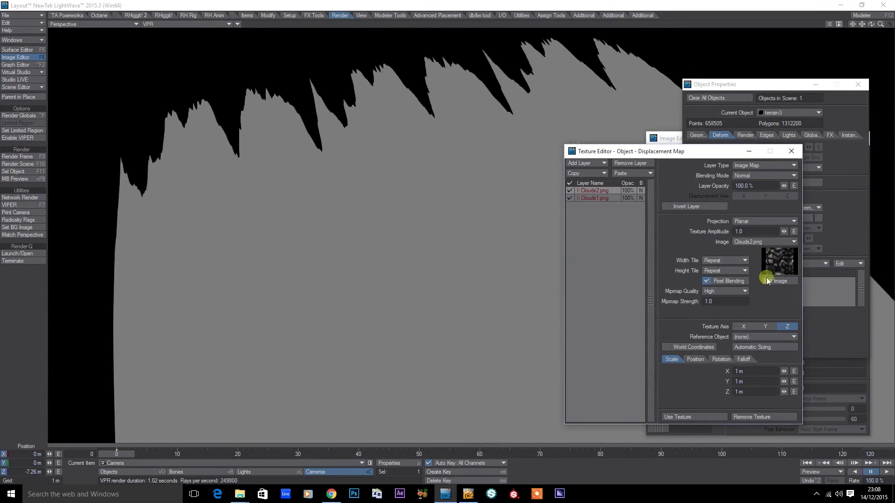
Set the Clouds2.png layer to texture axis Y, texture amplitude 0.1 and Additive blending mode
left_click(764, 327)
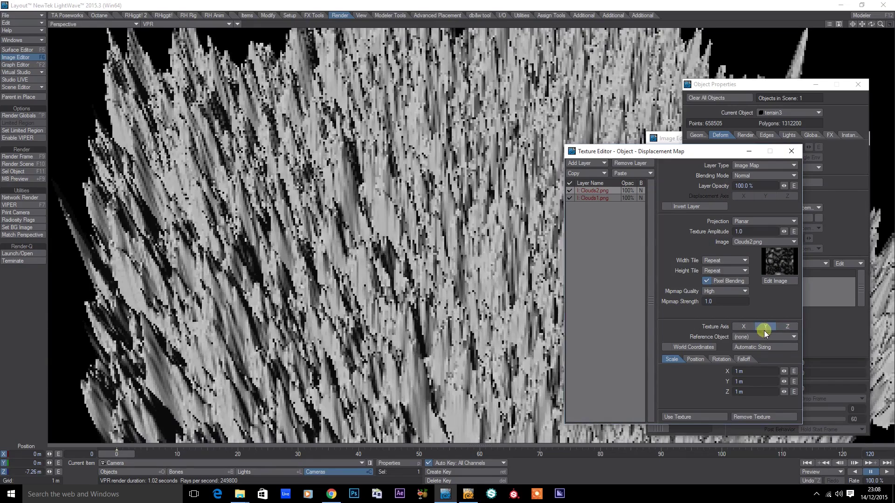
left_click_drag(756, 235, 694, 242)
type("0.1")
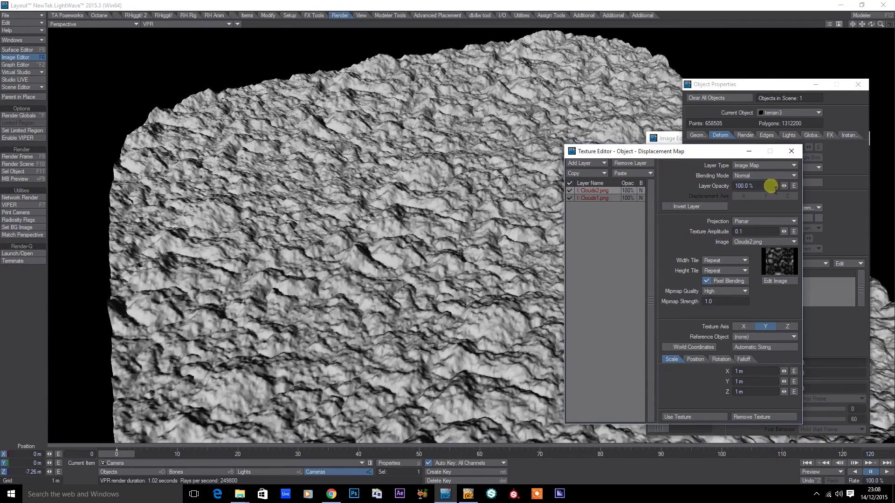
left_click(762, 175)
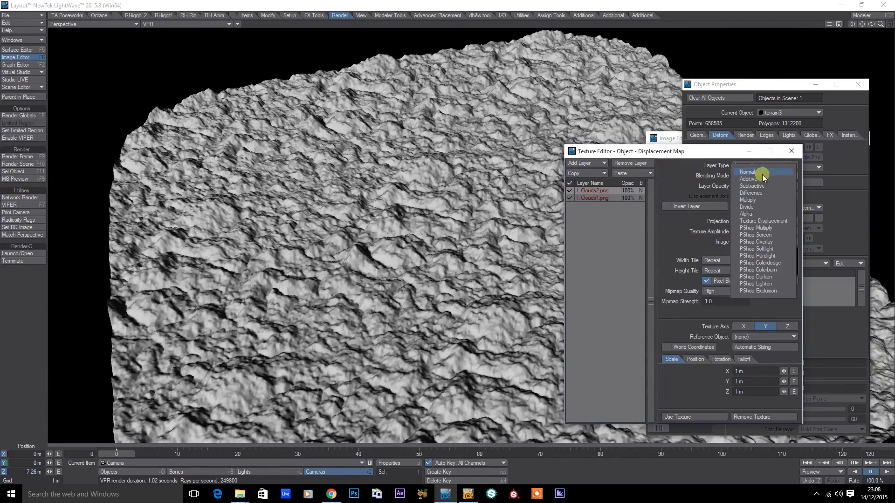
left_click(768, 180)
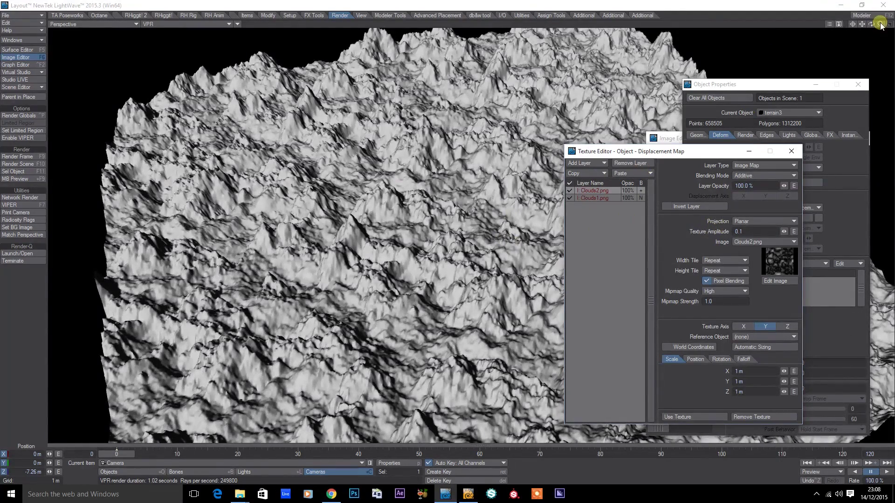
left_click_drag(879, 24, 444, 234)
left_click_drag(878, 25, 454, 238)
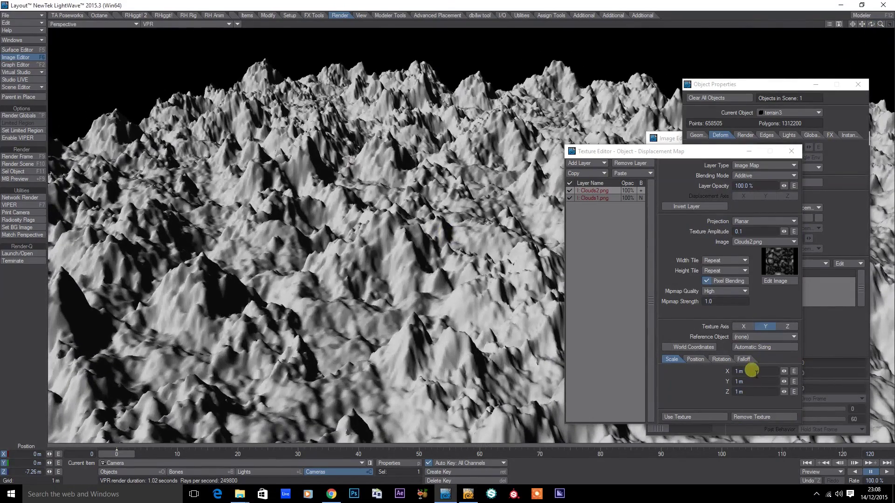
Try a 500 mm scale on X, Y and Z for the Clouds2.png displacement layer
left_click(754, 371)
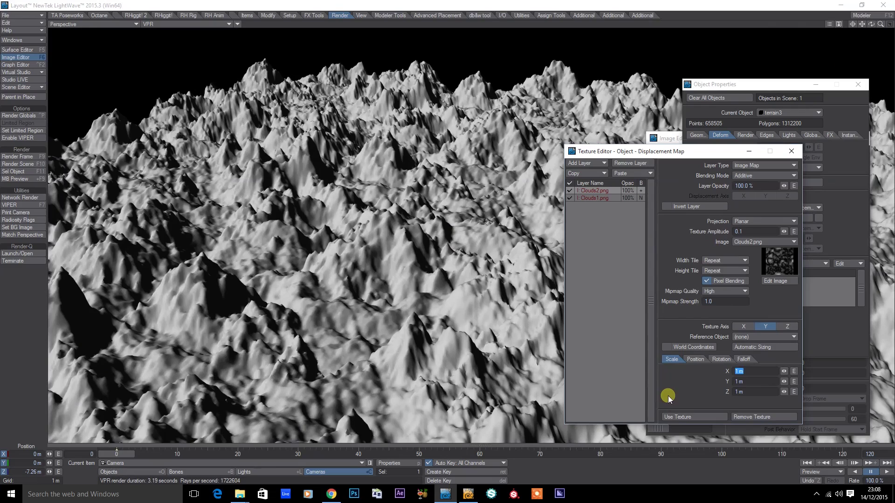
type(".5")
key("Tab")
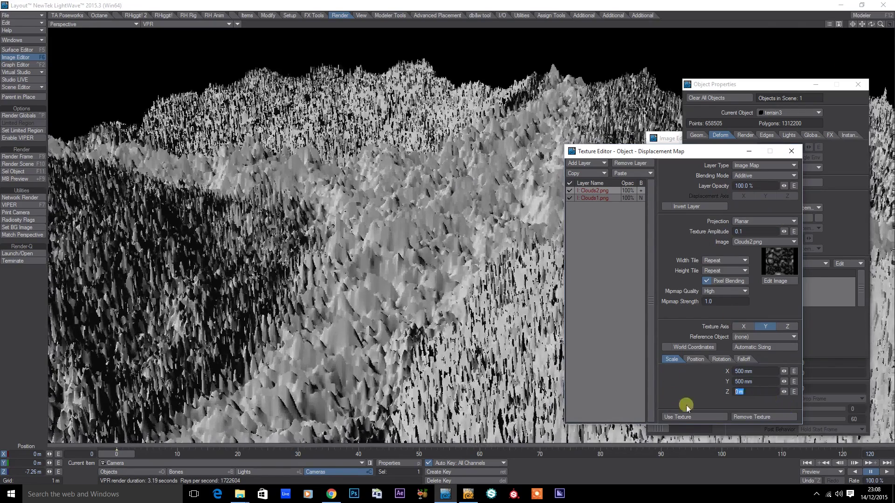
type(".5")
key("Return")
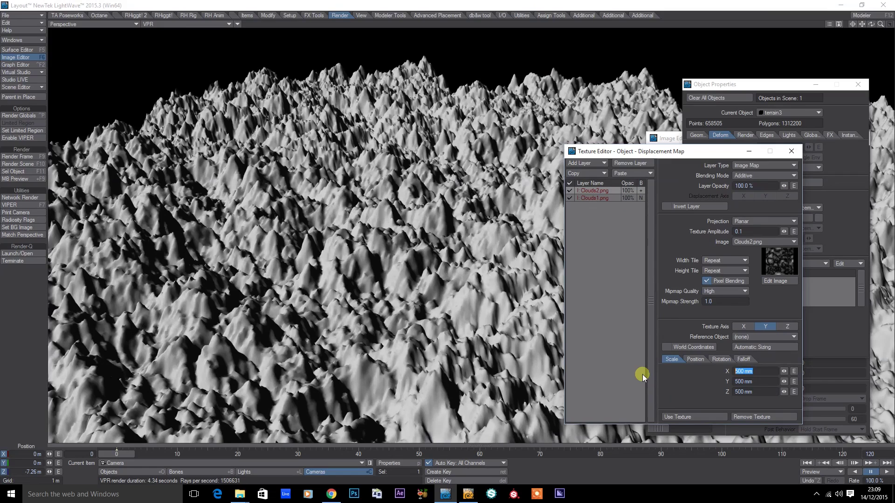
Restore the Clouds2.png displacement layer's scale to 1 m on X, Y and Z
type("1")
key("Tab")
type("1")
key("Tab")
type("1")
key("Return")
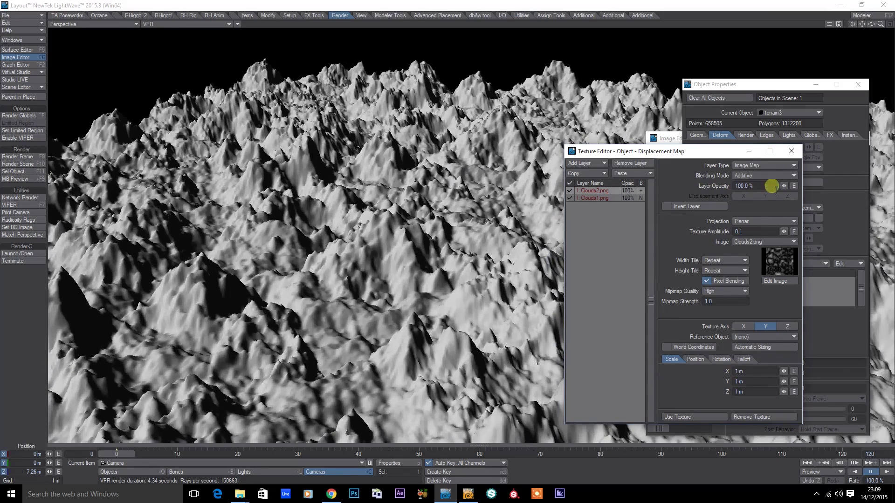
Set the Clouds2.png layer's opacity to 50% and close the displacement texture
left_click(772, 187)
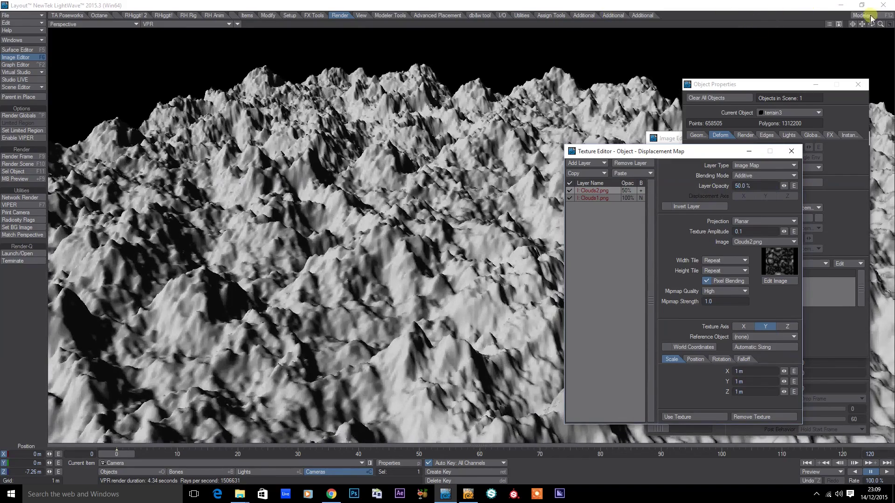
mouse_move(871, 23)
left_mouse_down()
mouse_move(428, 222)
mouse_move(447, 236)
mouse_move(870, 23)
left_mouse_up()
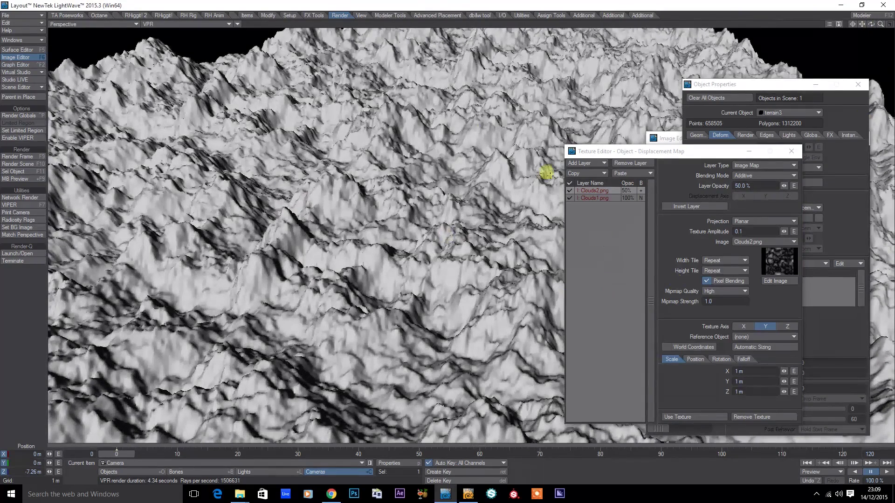
left_click(790, 151)
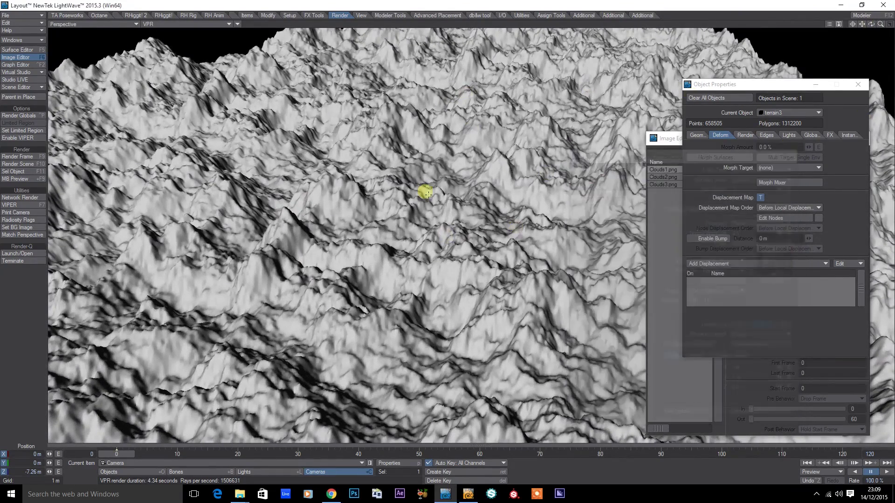
Give the terrain's Default surface color a planar Clouds1.png image map projected on the Y axis
left_click(21, 49)
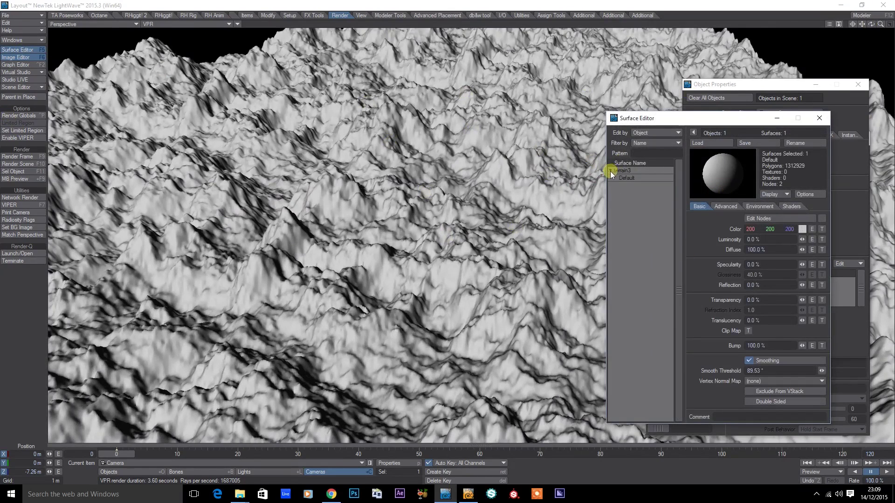
left_click(822, 229)
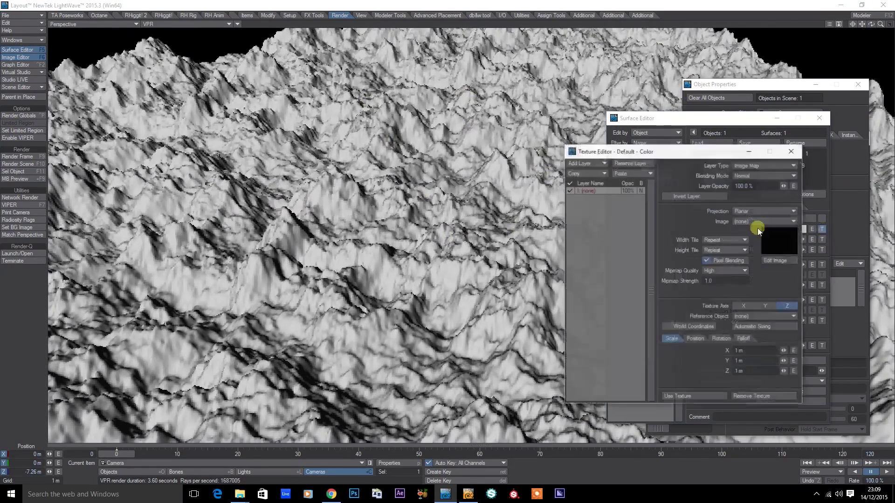
left_click(746, 220)
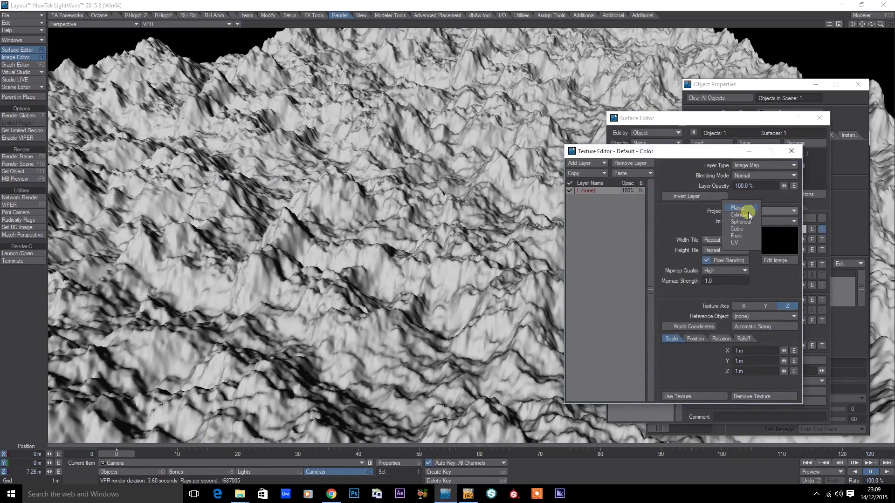
left_click(743, 208)
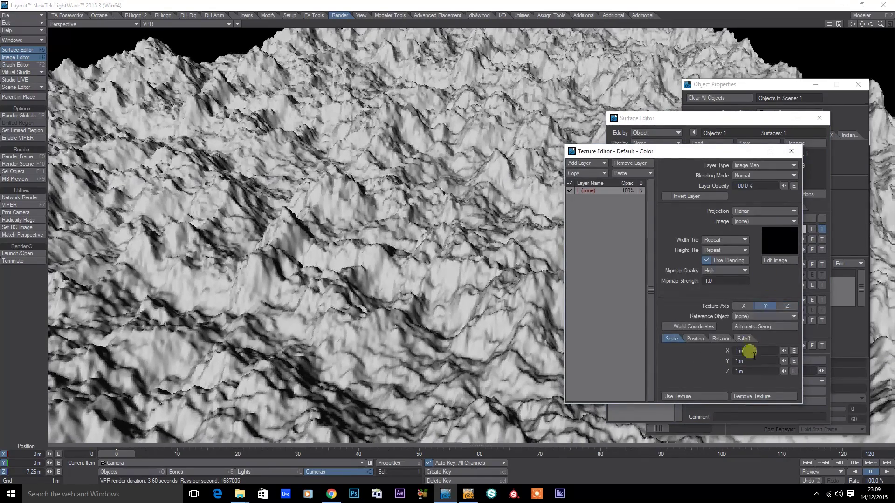
left_click(761, 222)
left_click(764, 245)
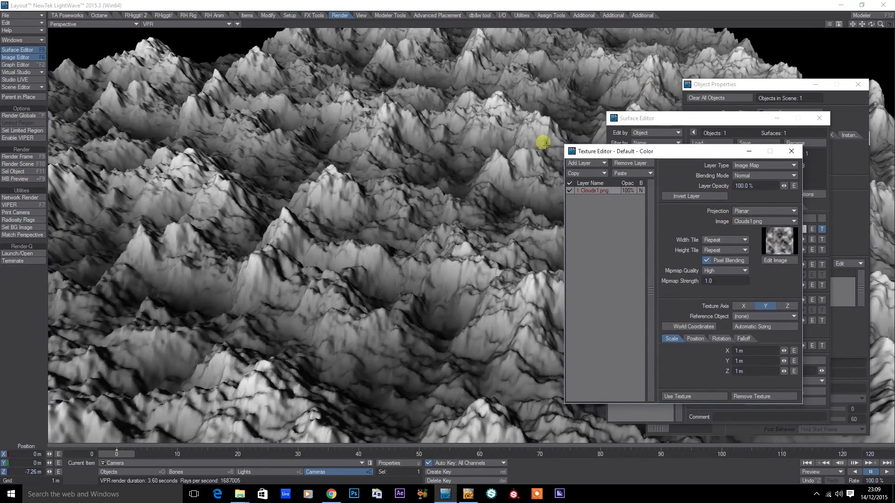
Add a gradient layer to the color texture, driven by Previous Layer, with a brown key of RGB 100, 69, 44
left_click(582, 163)
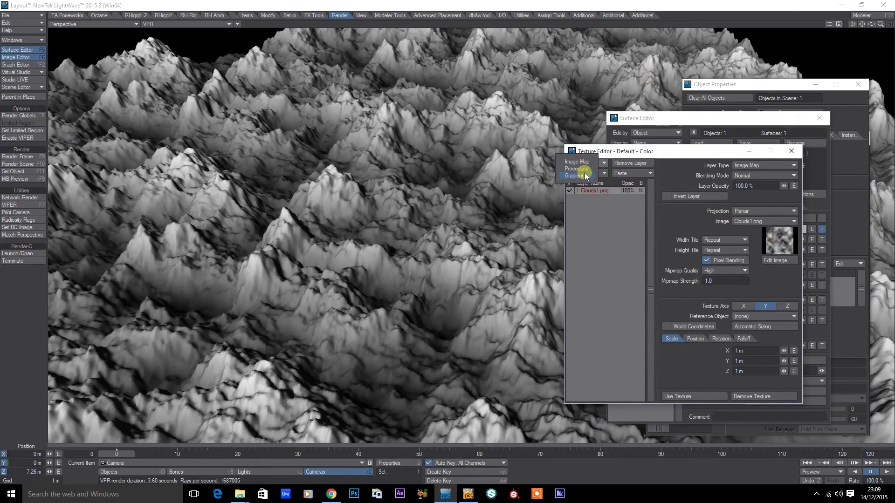
left_click(574, 176)
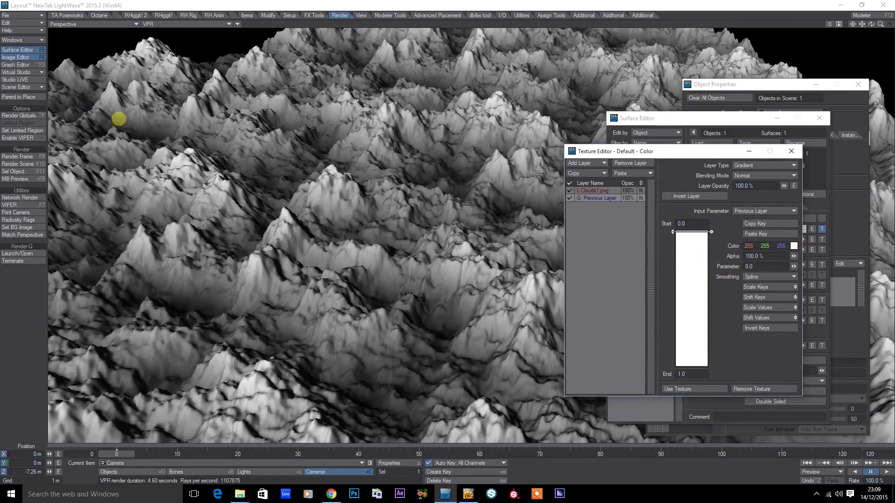
left_click(793, 245)
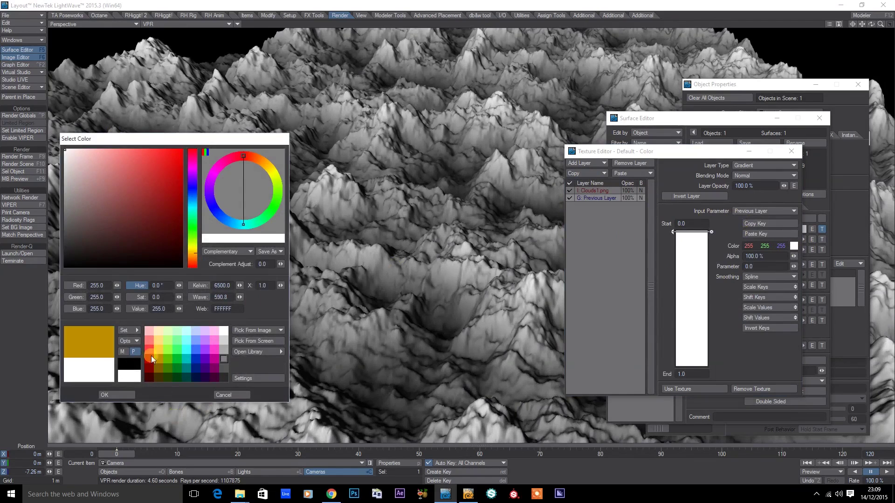
left_click(157, 359)
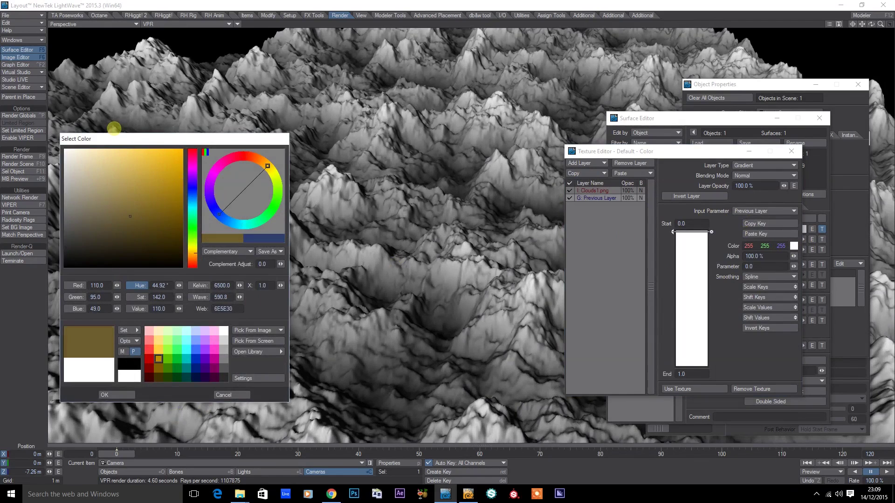
left_click_drag(192, 253, 191, 260)
left_click(117, 394)
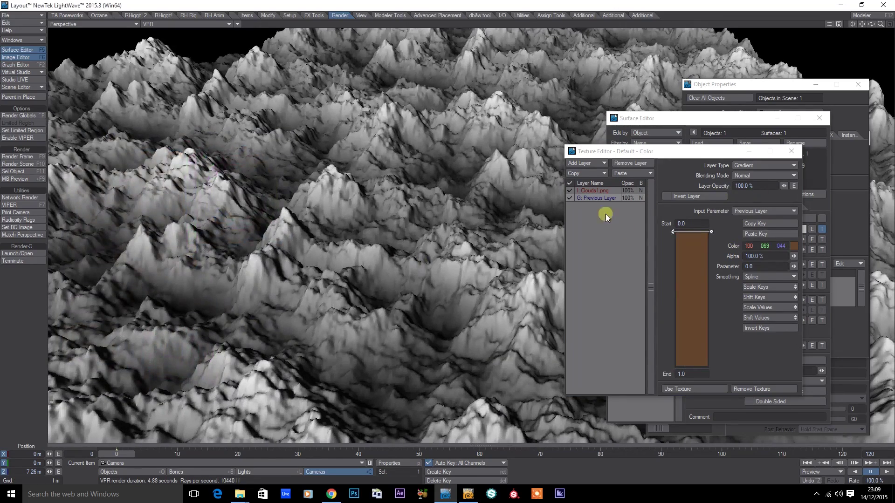
Set the Clouds1.png color layer's blending mode to Alpha and close the color texture
left_click(600, 191)
left_click(760, 176)
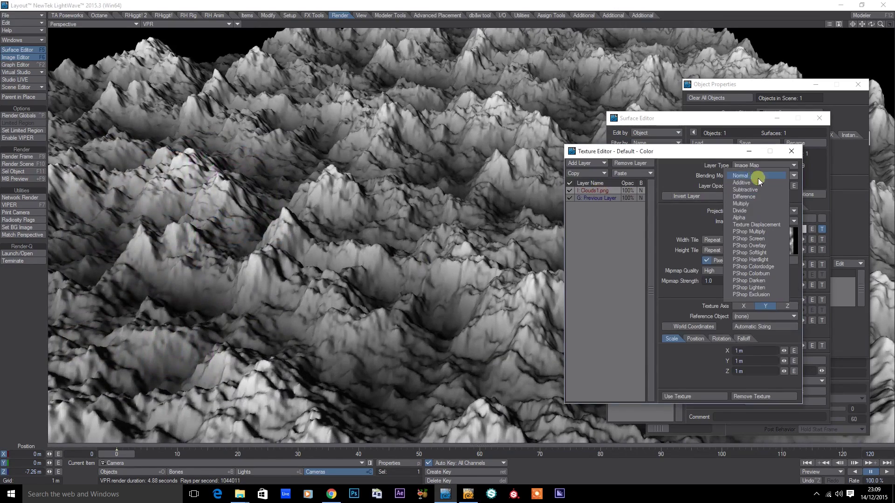
left_click(764, 217)
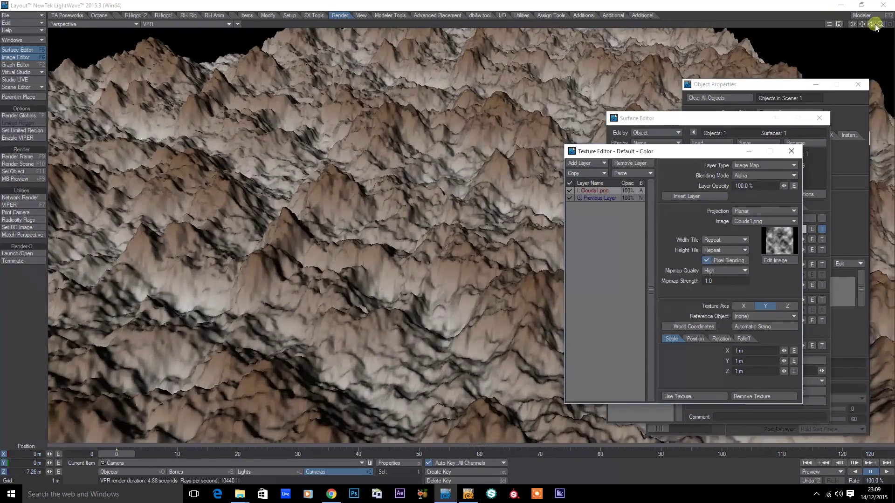
left_click_drag(446, 237, 447, 237)
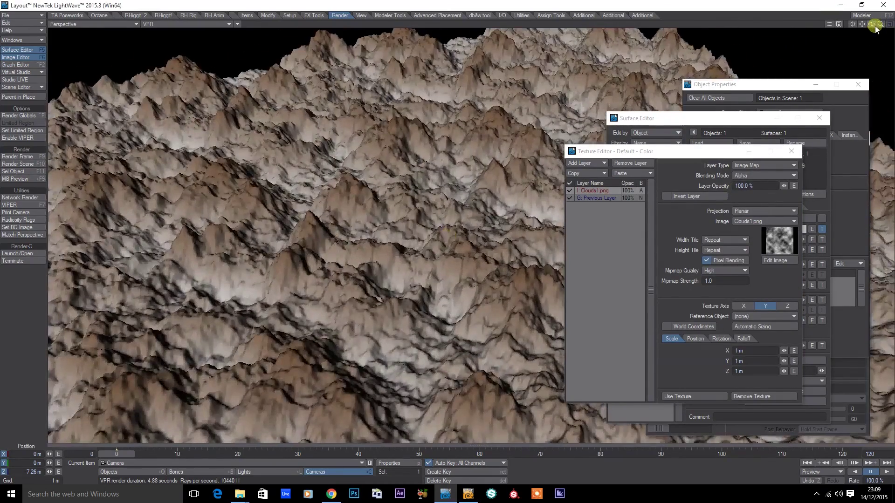
left_click_drag(872, 24, 456, 232)
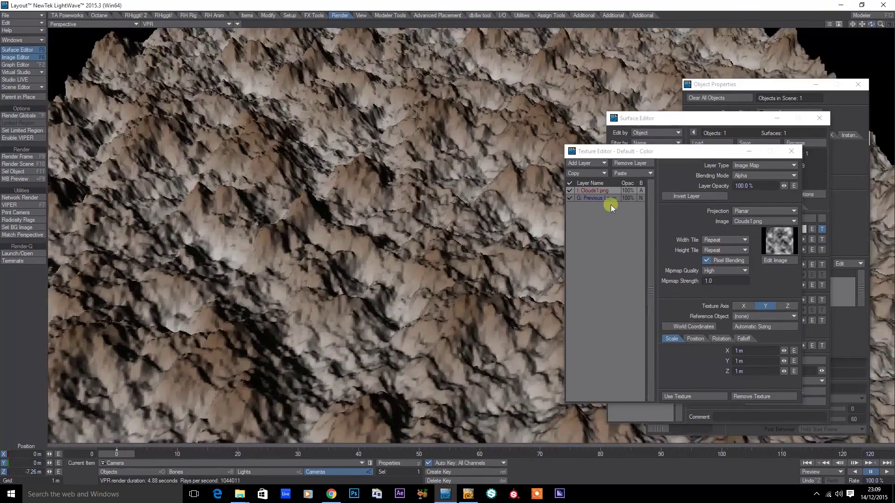
left_click(792, 151)
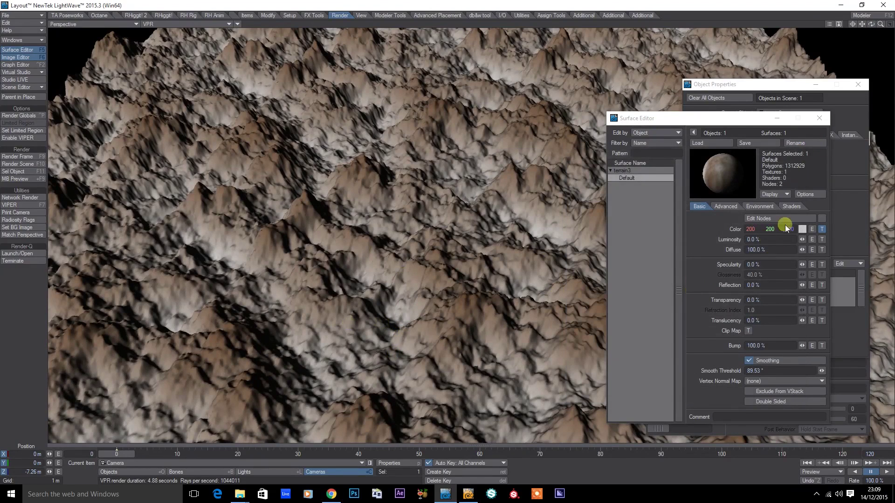
Set the Default surface's base color to dark green, RGB 66, 84, 47
left_click(802, 229)
left_click(168, 359)
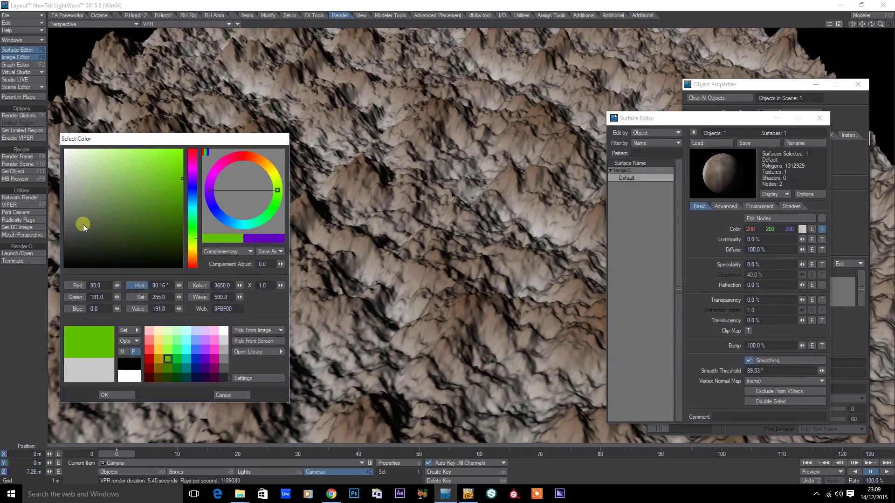
left_click_drag(93, 254, 111, 227)
left_click(123, 396)
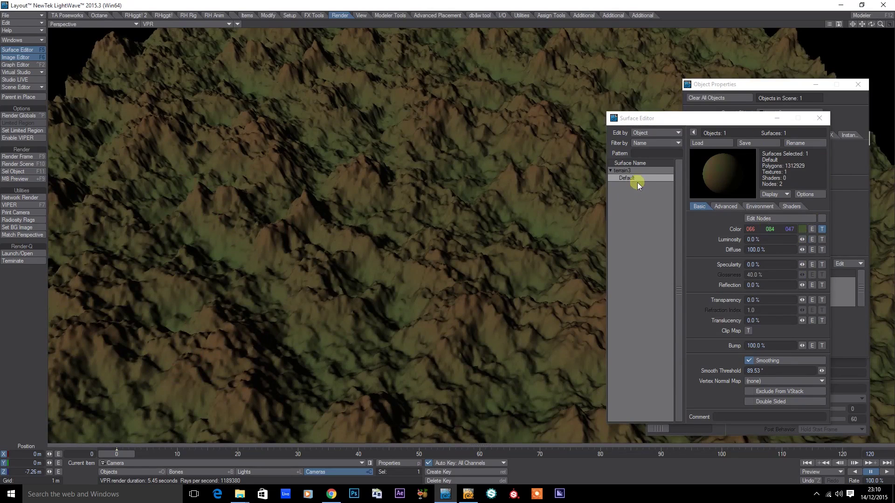
Add a planar Clouds2.png image map layer to the surface color texture, projected on the Y axis
left_click(822, 229)
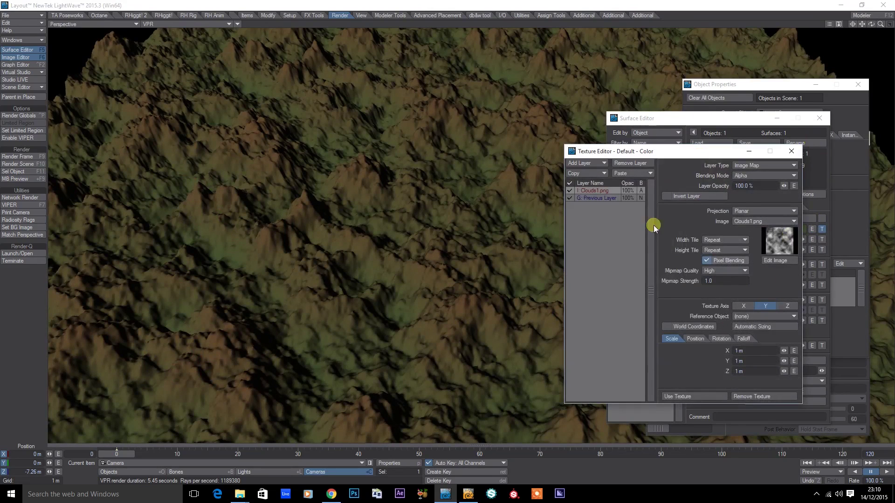
left_click(584, 164)
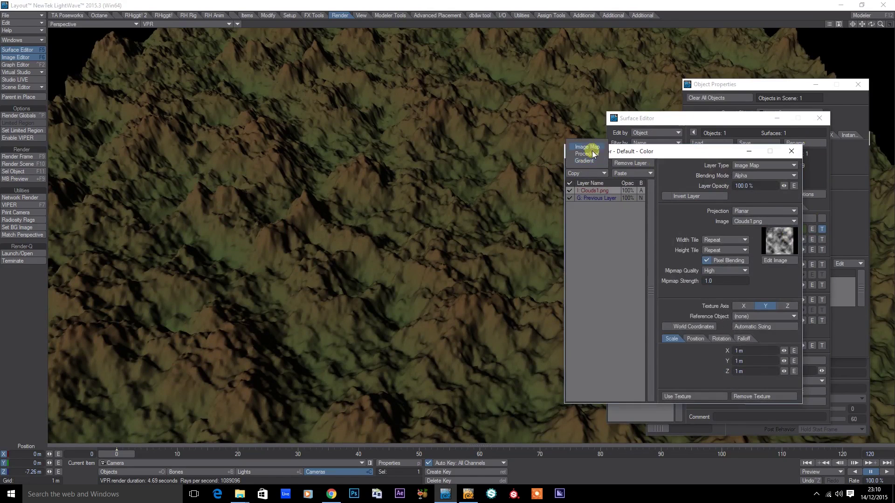
left_click(588, 147)
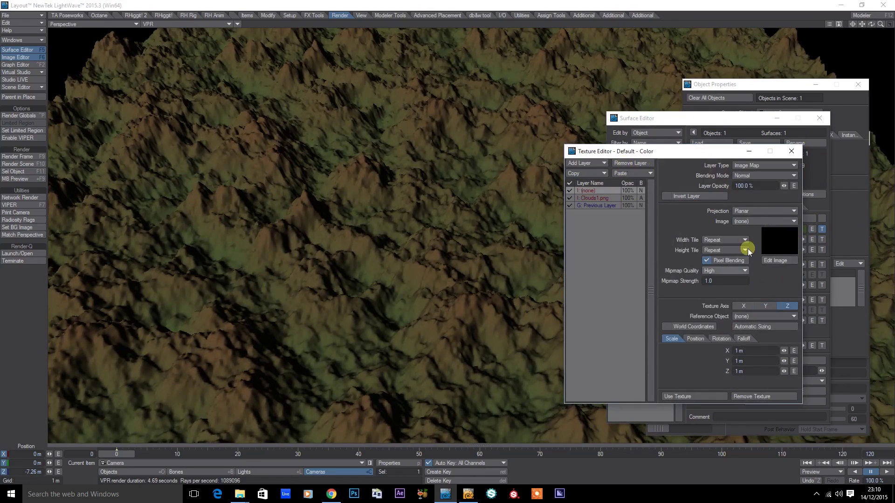
left_click(760, 222)
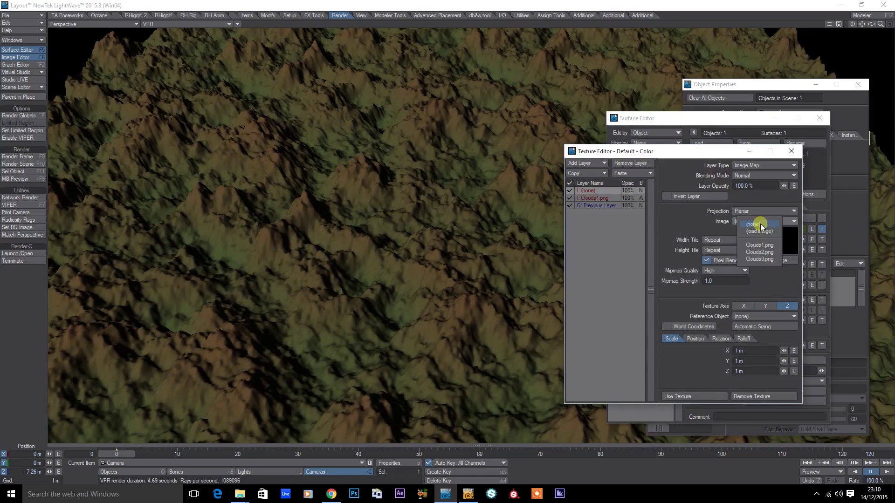
left_click(771, 254)
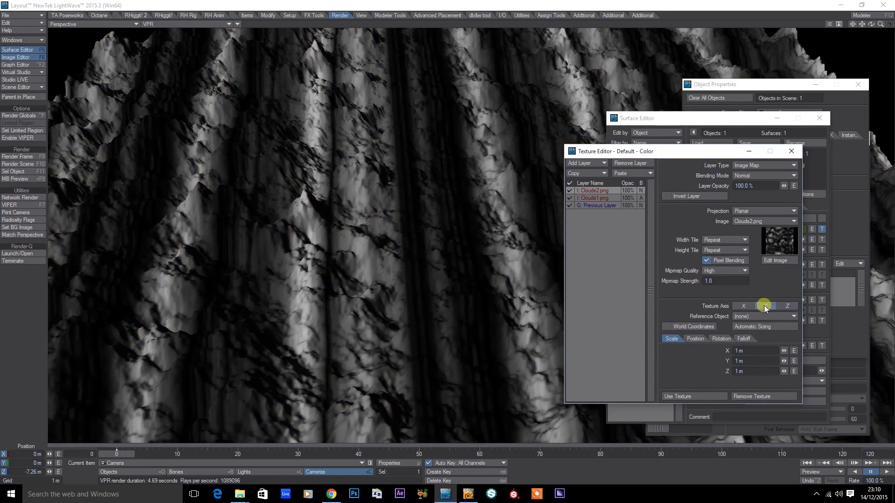
left_click(766, 306)
Set the Clouds2.png color layer to PShop Overlay, inverted, with 200% opacity, and close the texture and surface editors
left_click(743, 176)
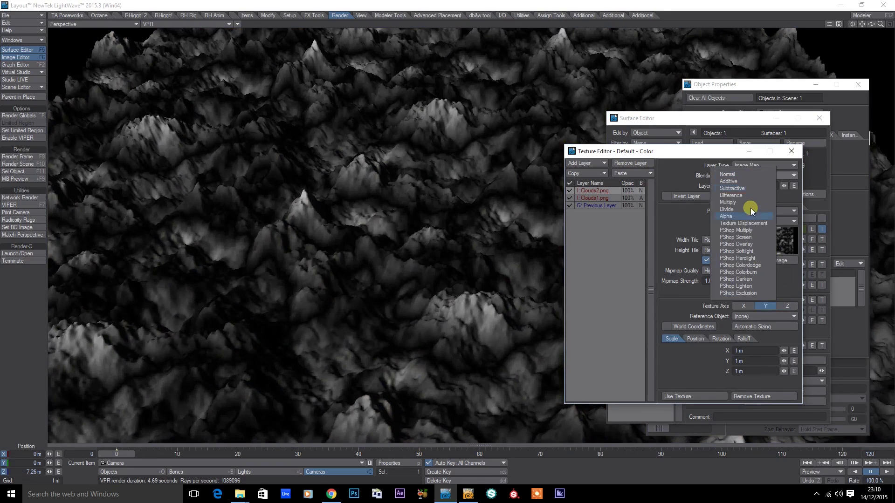
left_click(752, 245)
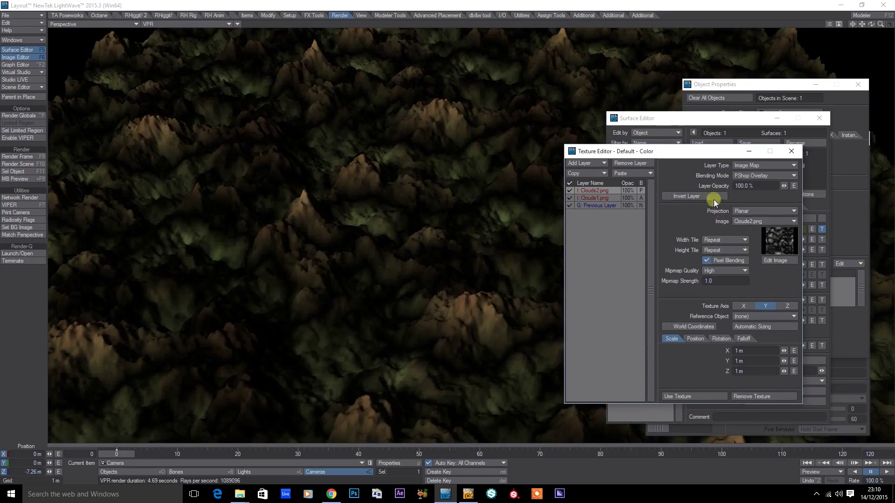
left_click(699, 196)
left_click(761, 185)
type("200")
key("Return")
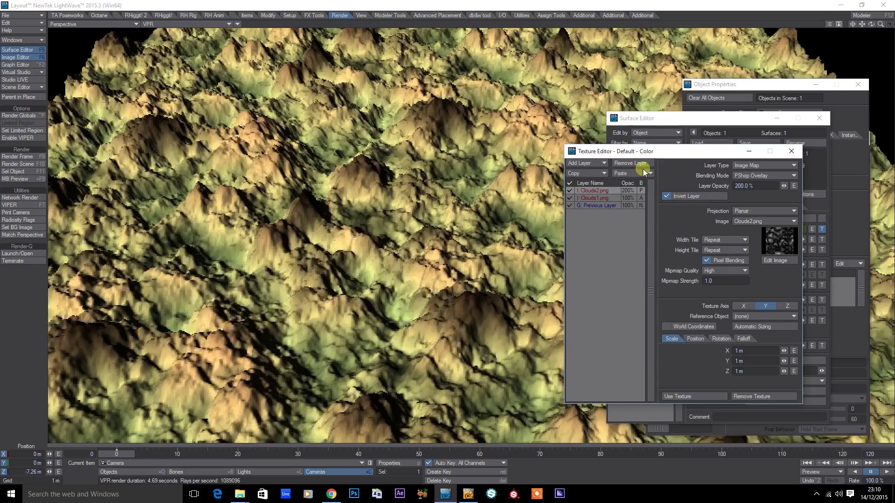
left_click_drag(871, 23, 446, 236)
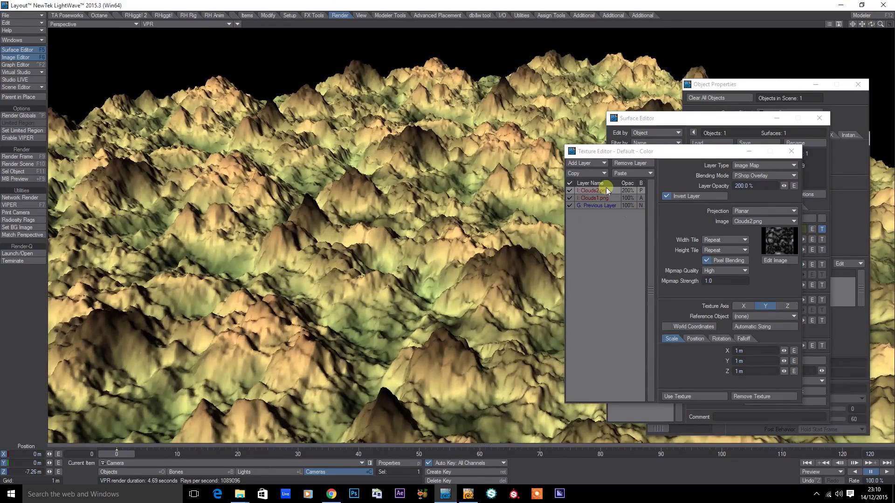
left_click(795, 152)
left_click(796, 153)
left_click(819, 118)
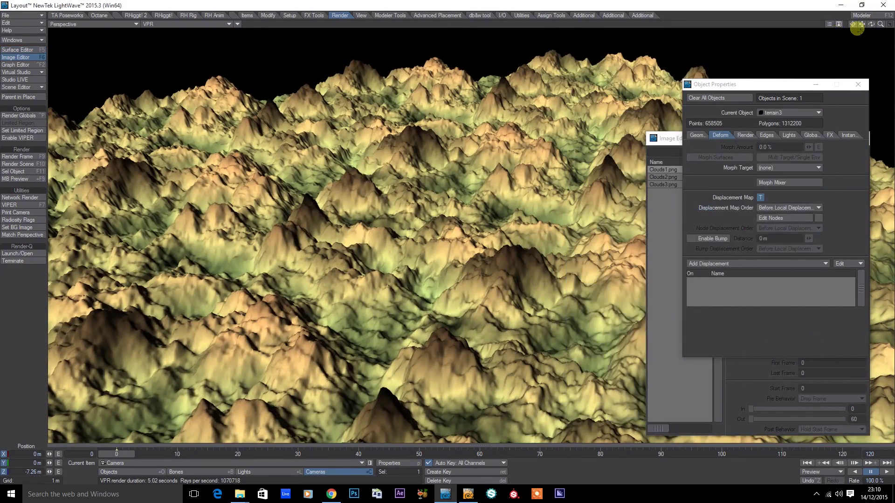
left_click_drag(871, 24, 536, 231)
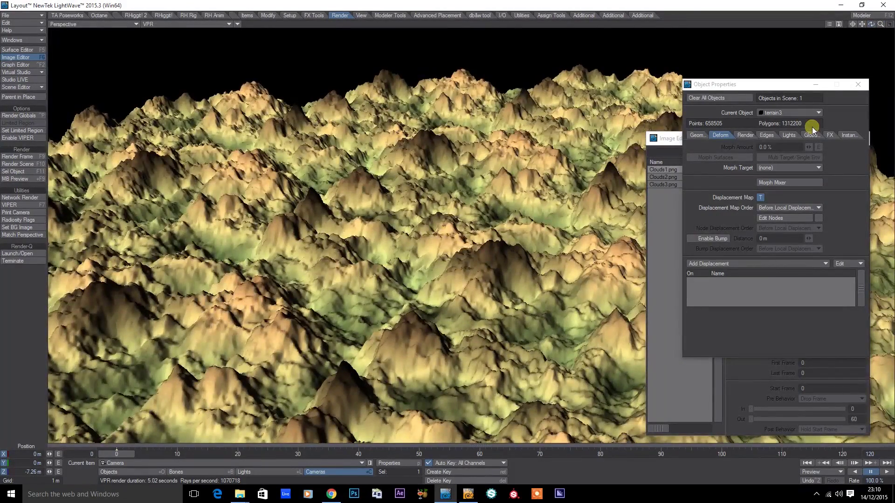
In the camera view, rotate the light to about -75° heading and 90° pitch so it shines straight down on the terrain
key("6")
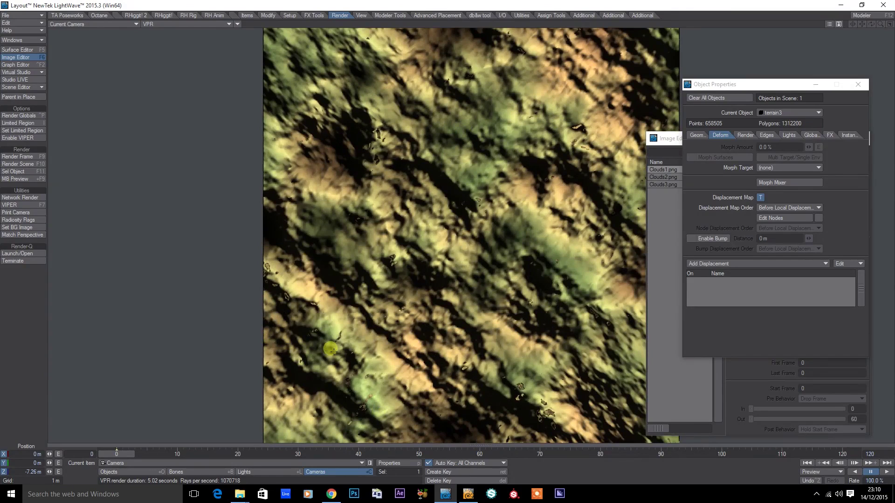
left_click(245, 472)
key("y")
left_click_drag(446, 238, 611, 114)
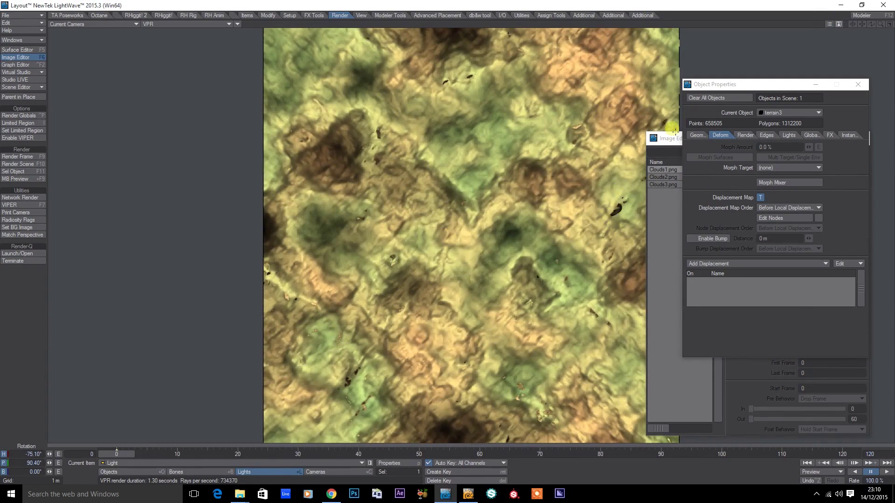
left_click_drag(664, 140, 705, 205)
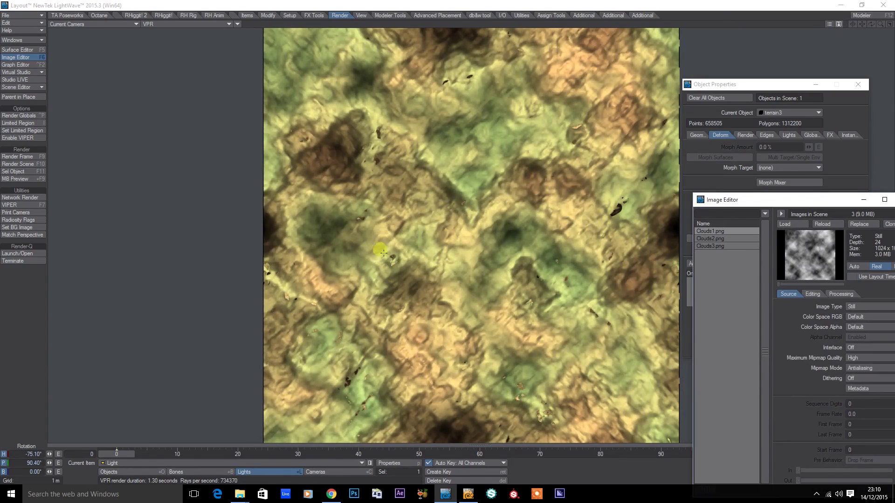
Set the surface baking camera's offset from surface to 2 m
left_click(326, 472)
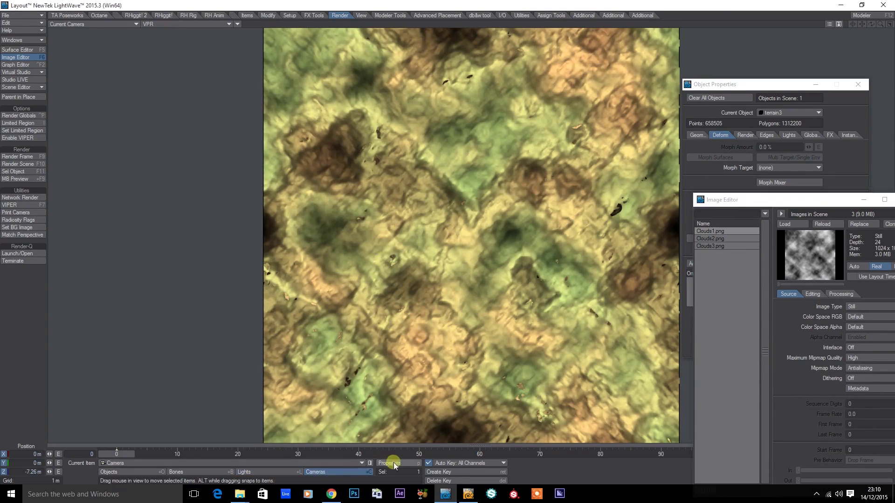
left_click(394, 464)
left_click_drag(565, 146, 187, 63)
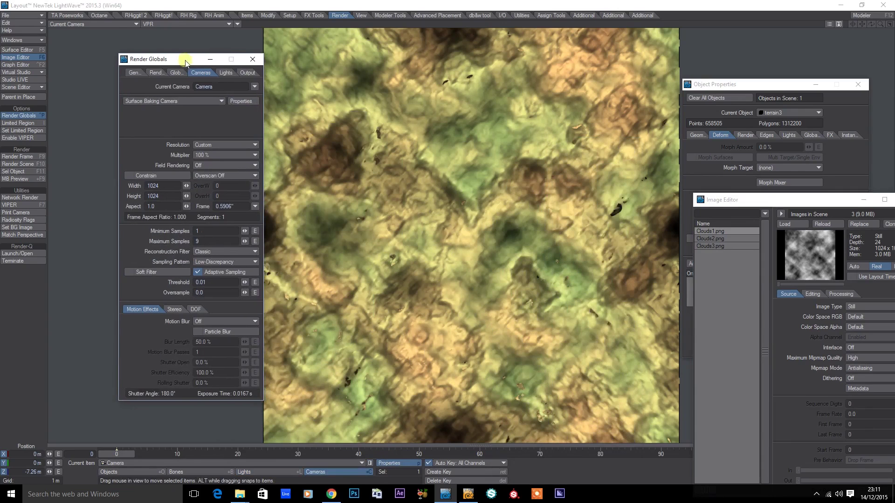
left_click(242, 100)
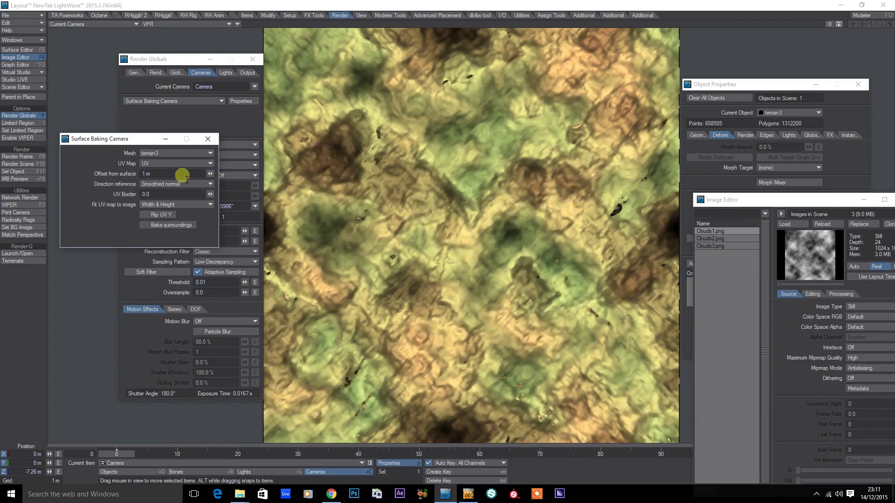
left_click_drag(180, 176, 104, 175)
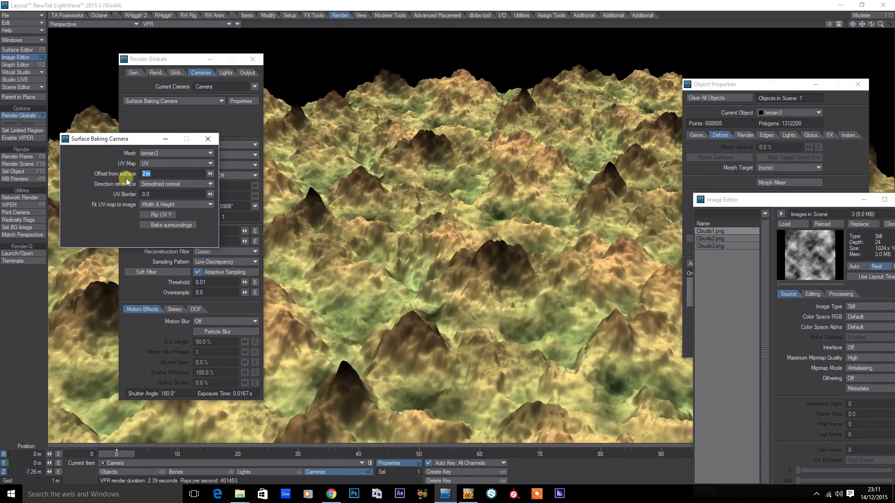
In the camera view, try surface baking offsets of 5 m, 100 mm and 200 mm, and set the offset to 10 mm
type("5")
key("Return")
key("6")
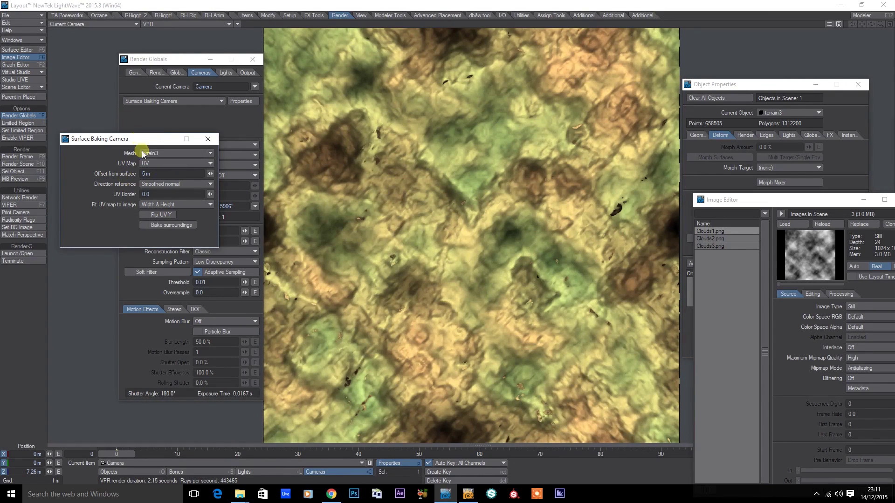
left_click_drag(158, 177, 61, 164)
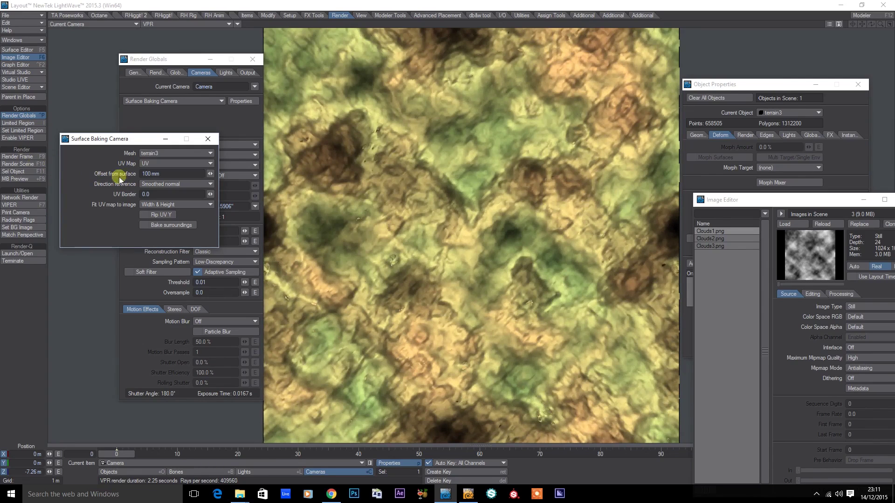
left_click_drag(177, 174, 61, 164)
type(".2")
key("Return")
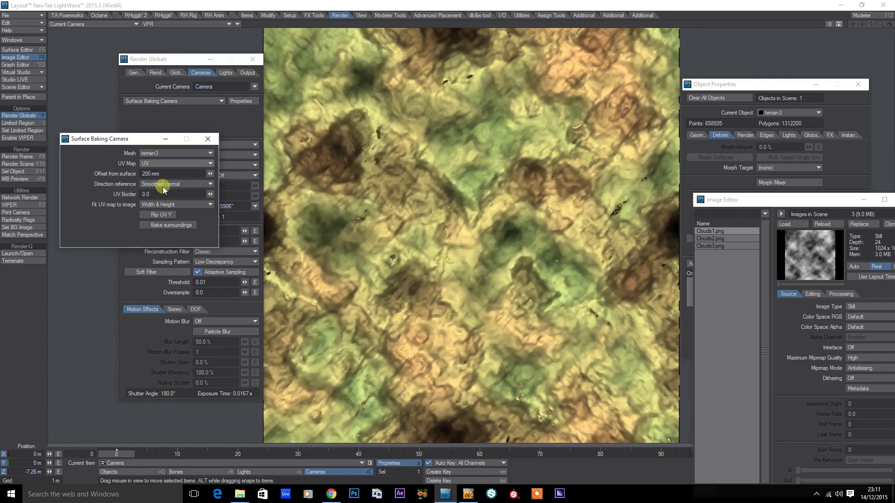
left_click(172, 174)
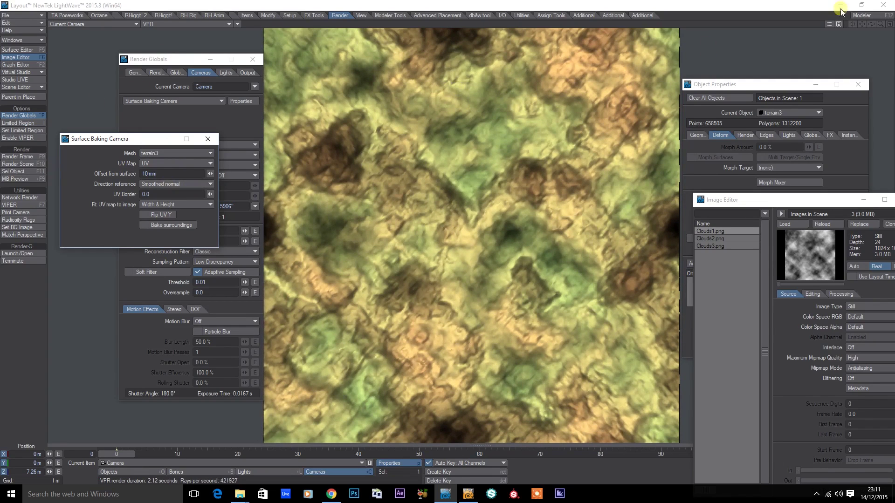
Set the terrain surface's specularity to 35.5% and texture it with a planar Clouds3.png image map projected on the Y axis
mouse_move(762, 85)
left_mouse_down()
mouse_move(790, 71)
mouse_move(777, 83)
left_mouse_up()
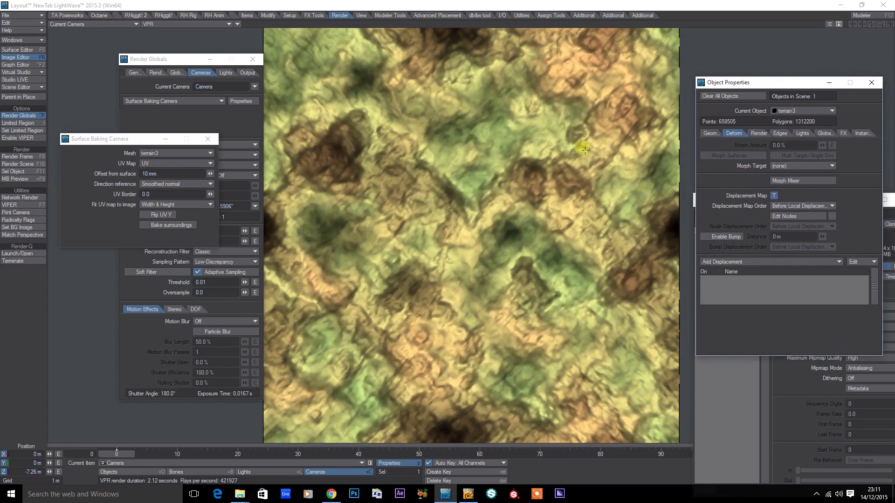
left_click(22, 50)
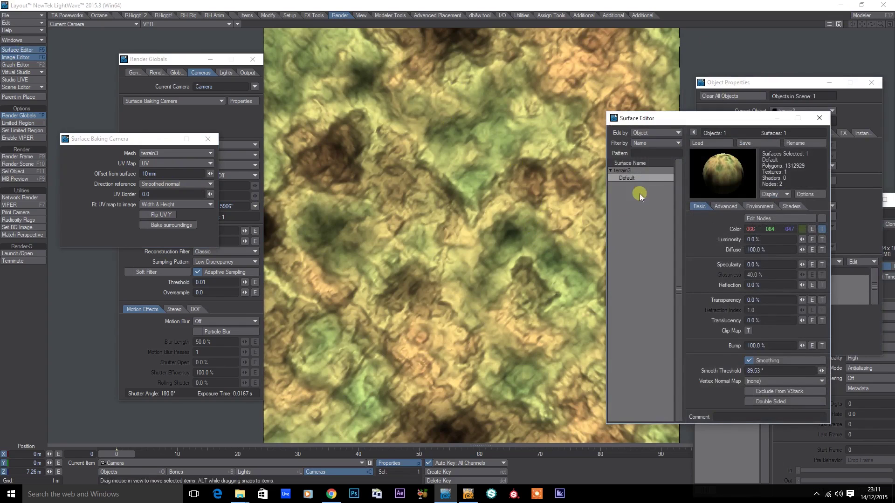
left_click_drag(802, 265, 807, 264)
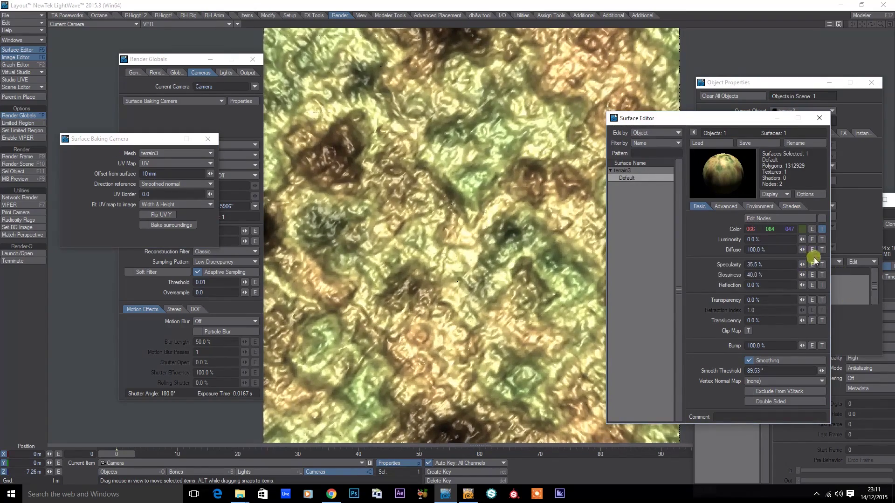
left_click(824, 264)
left_click(741, 211)
left_click(729, 211)
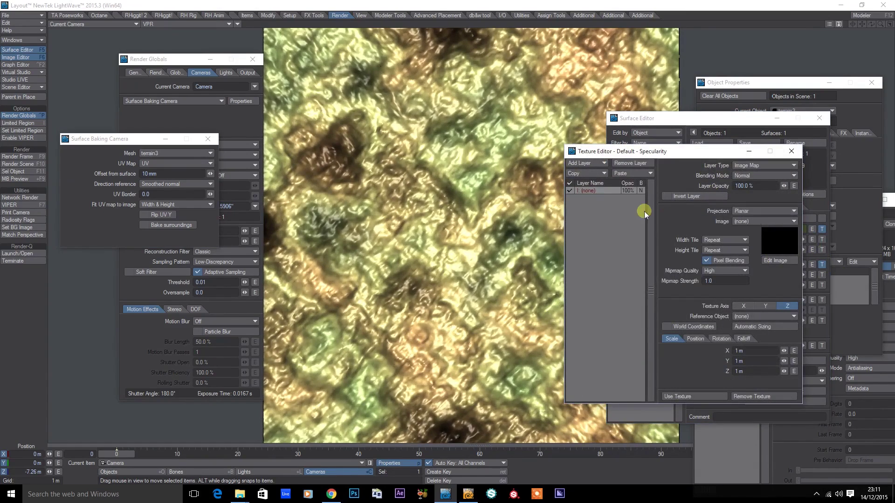
left_click(753, 262)
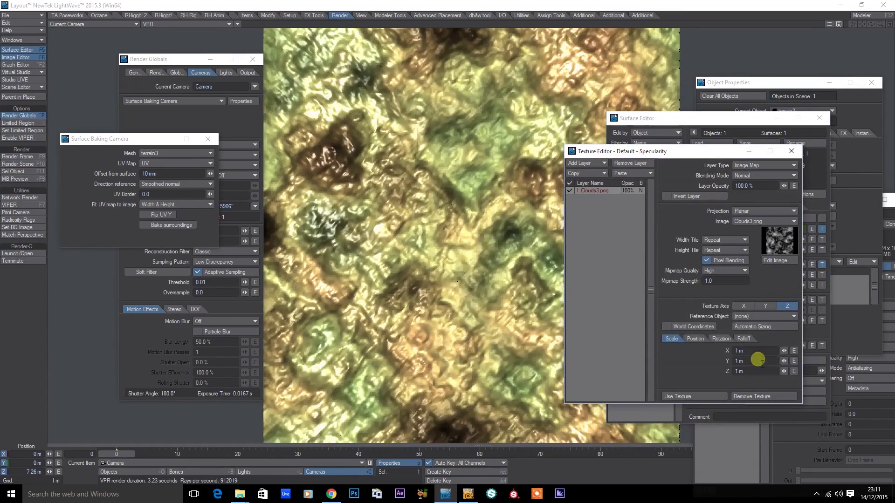
left_click(761, 305)
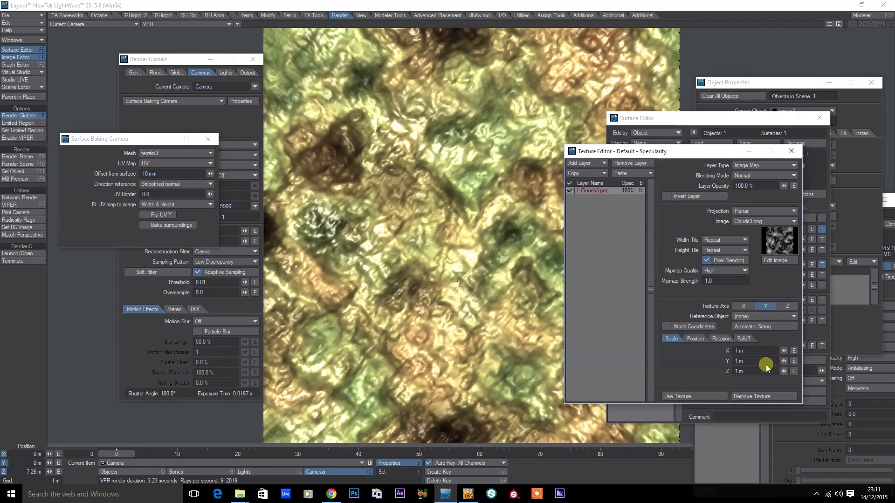
left_click(791, 152)
Texture the surface's glossiness with a planar Clouds3.png image map on the Y axis at 150% layer opacity
left_click(821, 275)
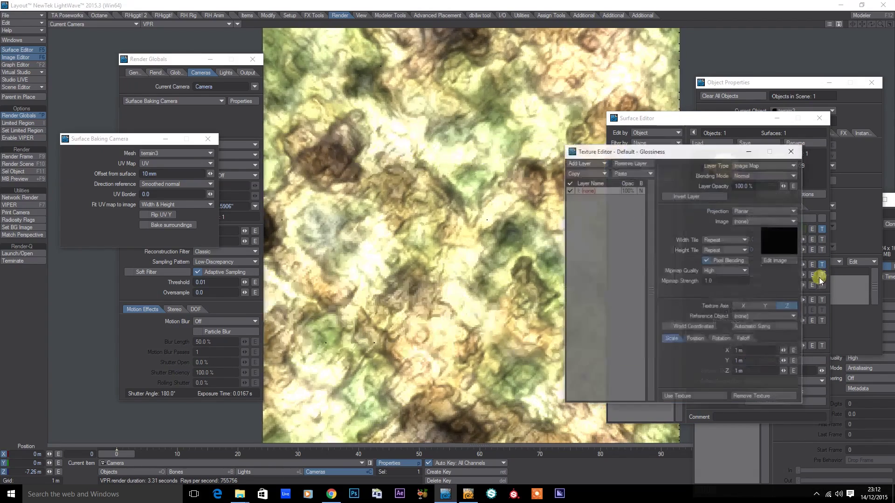
left_click(764, 222)
left_click(762, 256)
left_click(765, 306)
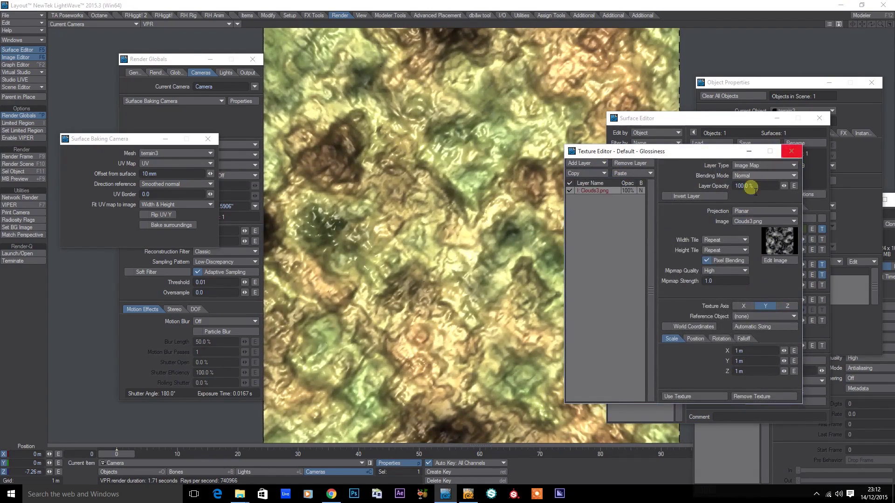
left_click_drag(784, 186, 754, 186)
type("150")
key("Return")
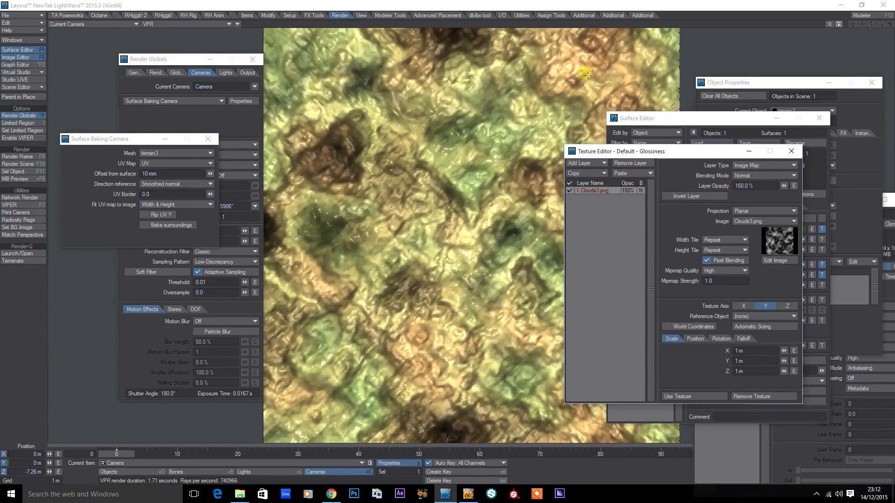
left_click(794, 151)
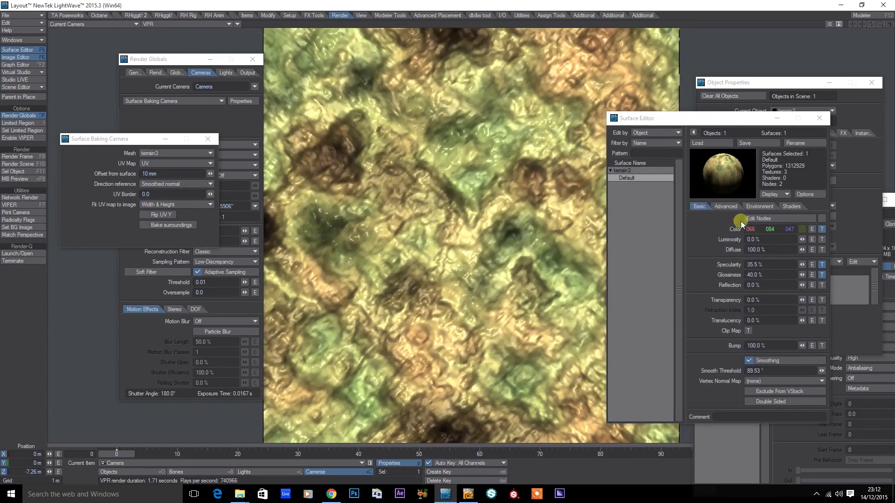
Add a planar Clouds3.png image map layer to the surface color texture, projected on the Y axis and scaled to 250 mm in X and Z
left_click(821, 229)
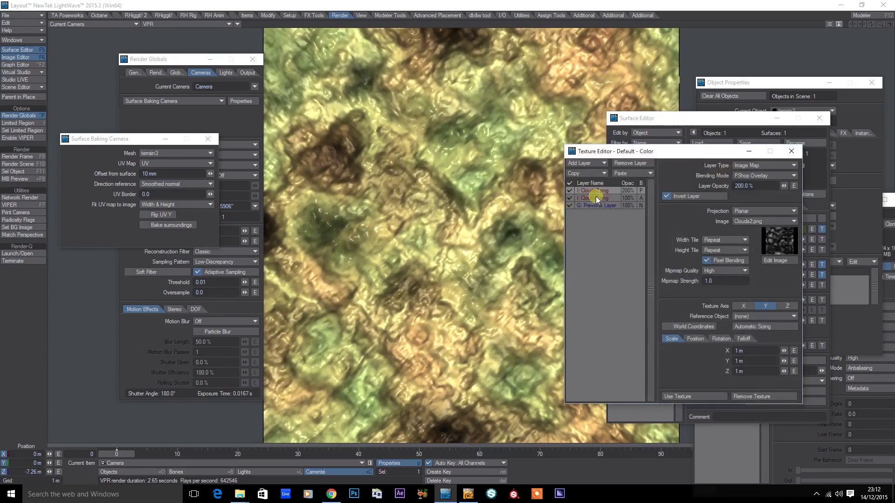
left_click(583, 163)
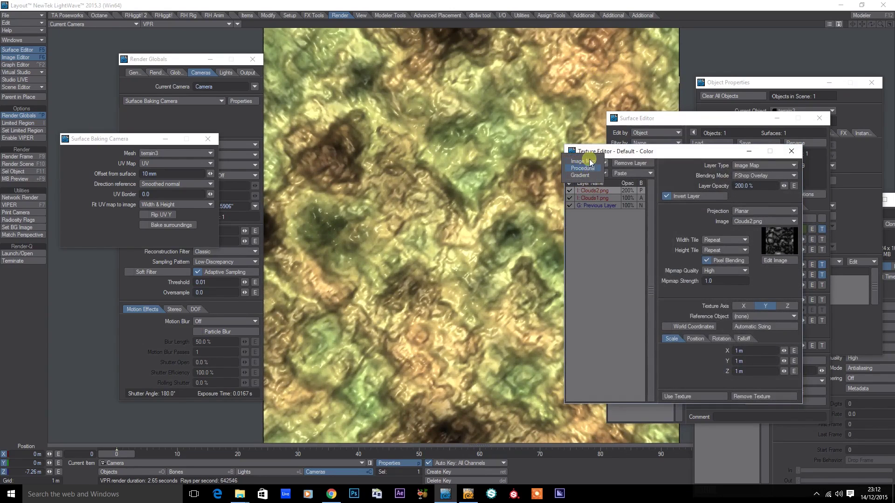
left_click(583, 162)
left_click(765, 306)
left_click(751, 350)
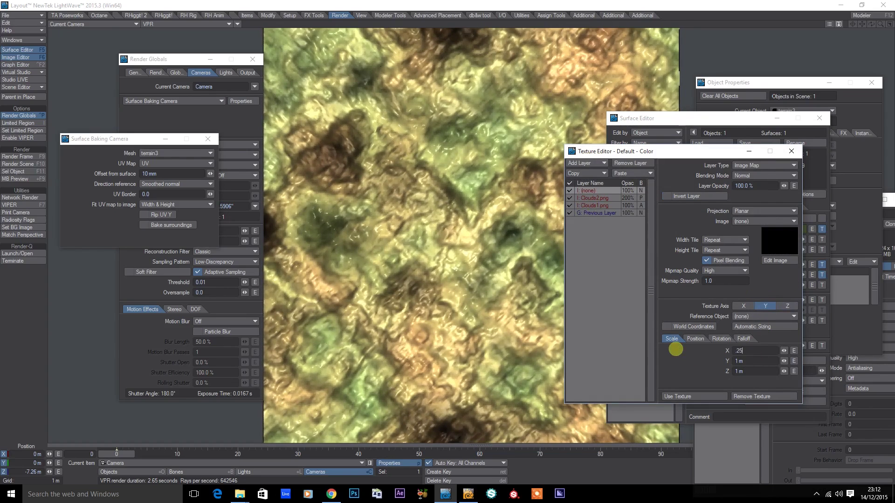
type(".25")
key("Tab")
key("Tab")
type(".25")
key("Return")
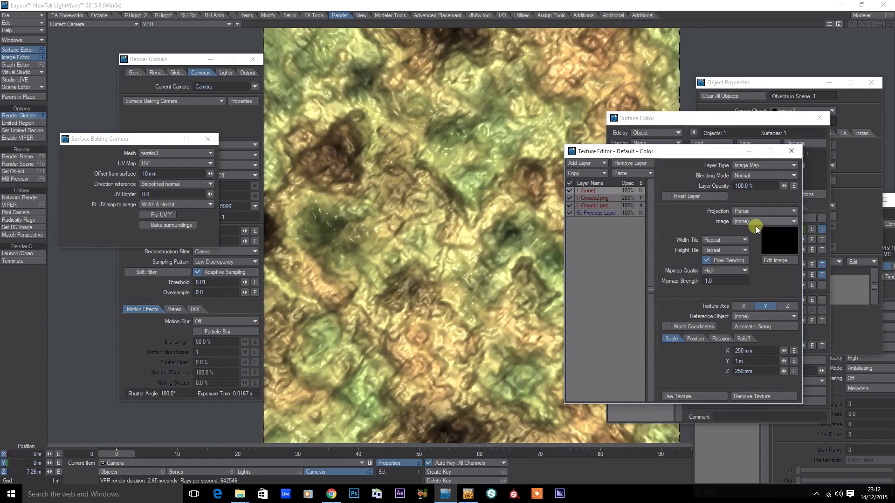
left_click(753, 222)
left_click(754, 258)
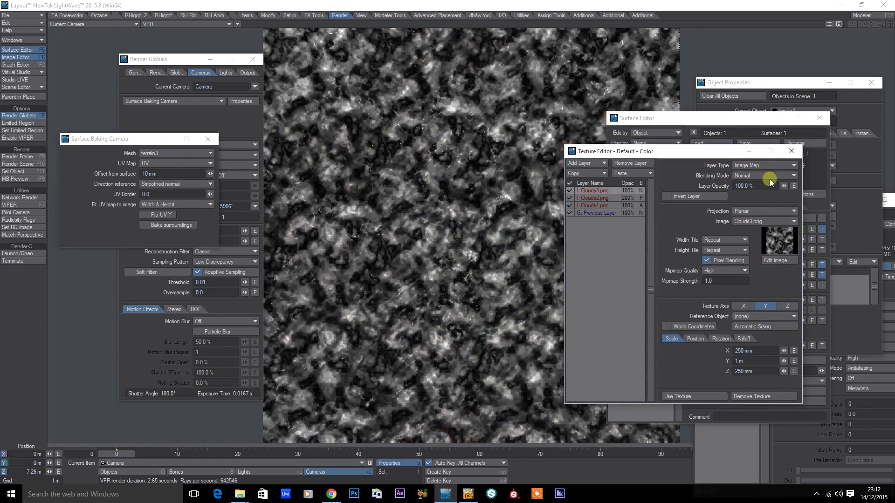
Try PShop Screen blending on the Clouds3.png color layer, and set its blending mode to PShop Colorburn
left_click(757, 177)
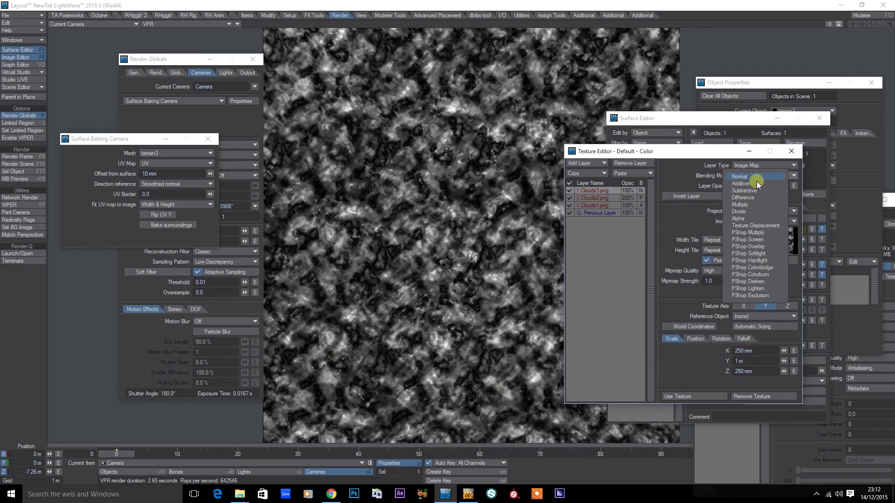
left_click(768, 239)
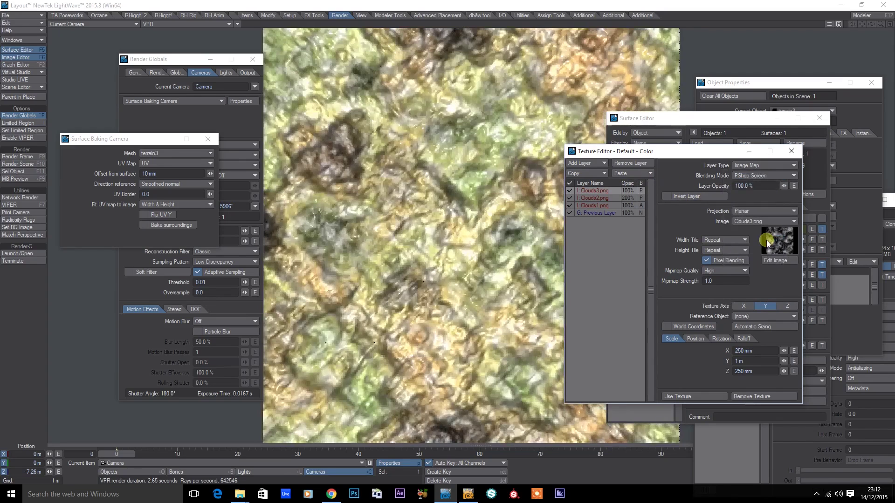
left_click(744, 178)
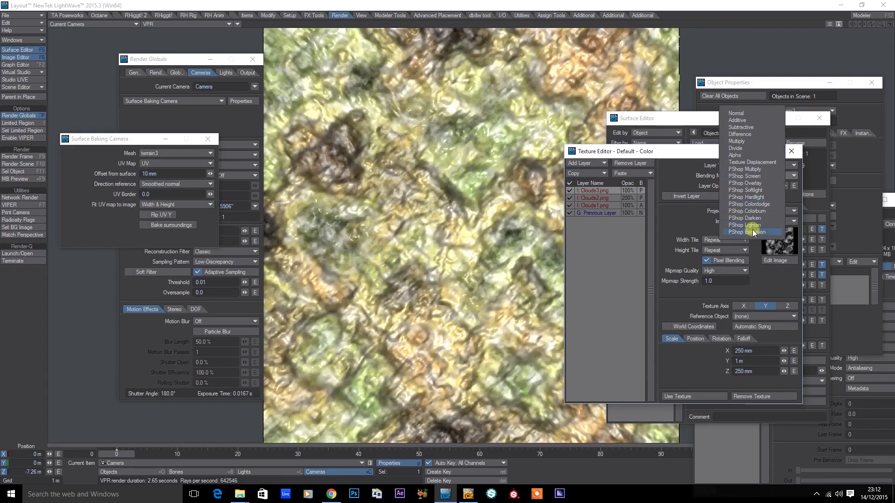
left_click(760, 212)
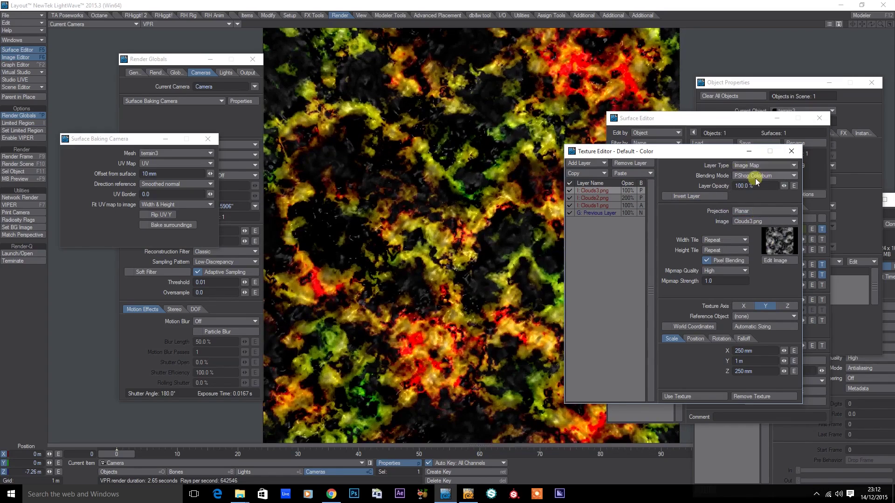
left_click(756, 177)
left_click(767, 210)
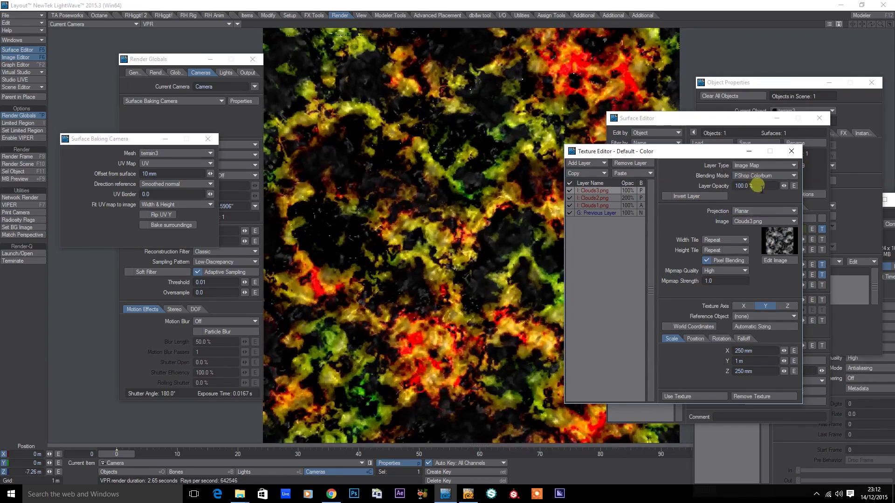
Reduce the Clouds3.png color layer's opacity to 20.5% and close the texture and surface editors
left_click_drag(758, 186, 642, 191)
type("10")
key("Return")
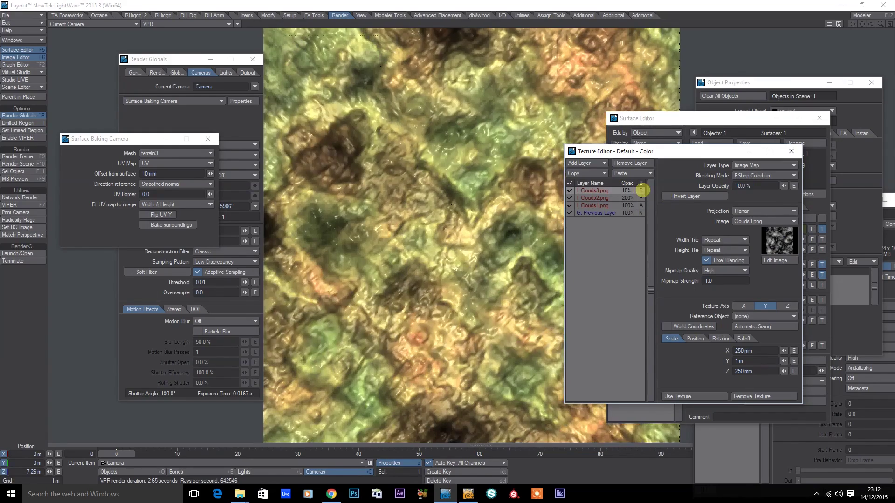
mouse_move(785, 186)
left_mouse_down()
mouse_move(806, 186)
mouse_move(792, 186)
left_mouse_up()
left_click_drag(119, 122, 119, 122)
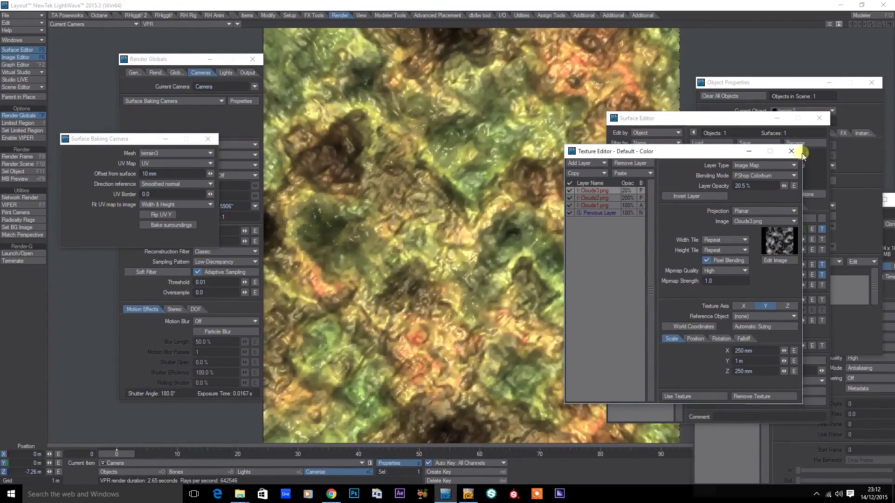
left_click(791, 151)
left_click(821, 119)
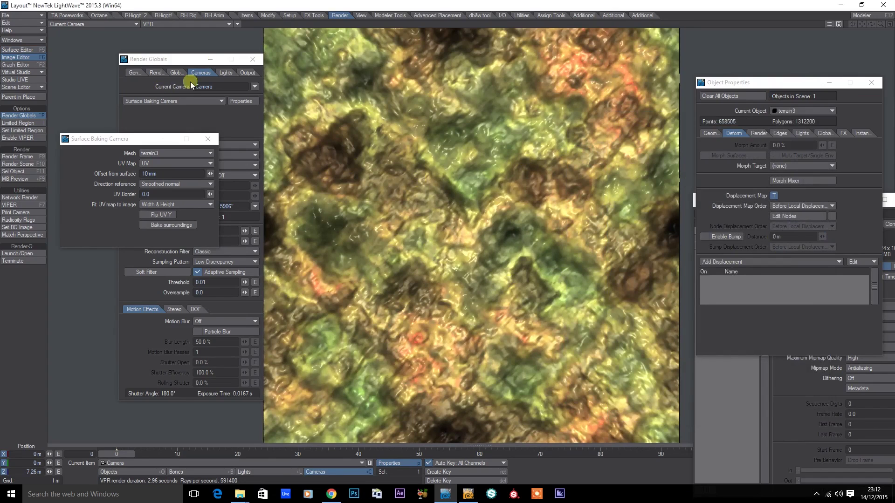
left_click_drag(184, 62, 146, 71)
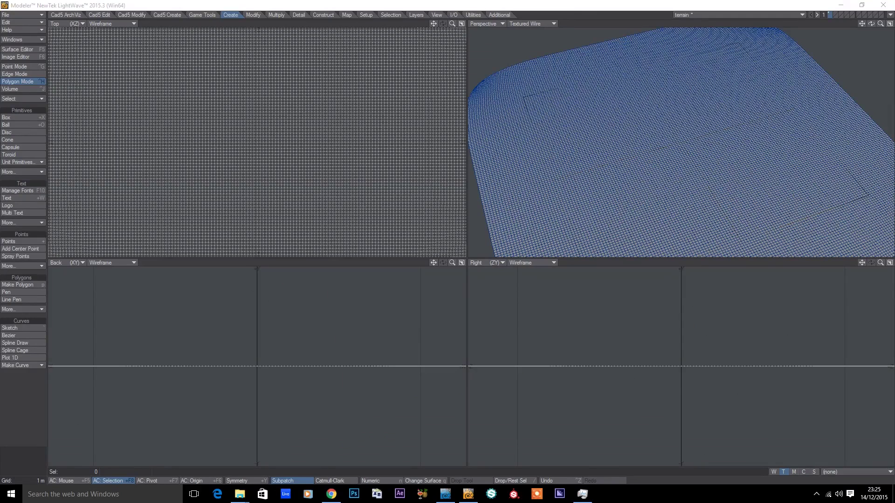
left_click(644, 164)
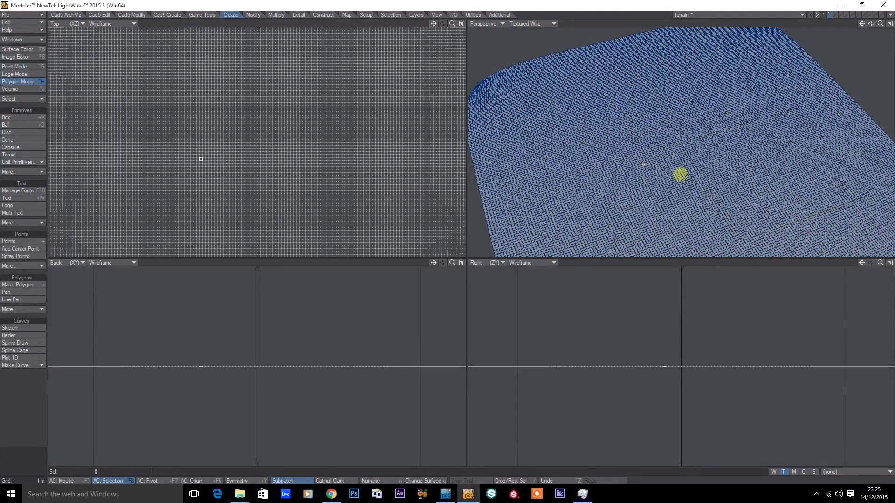
double_click(730, 200)
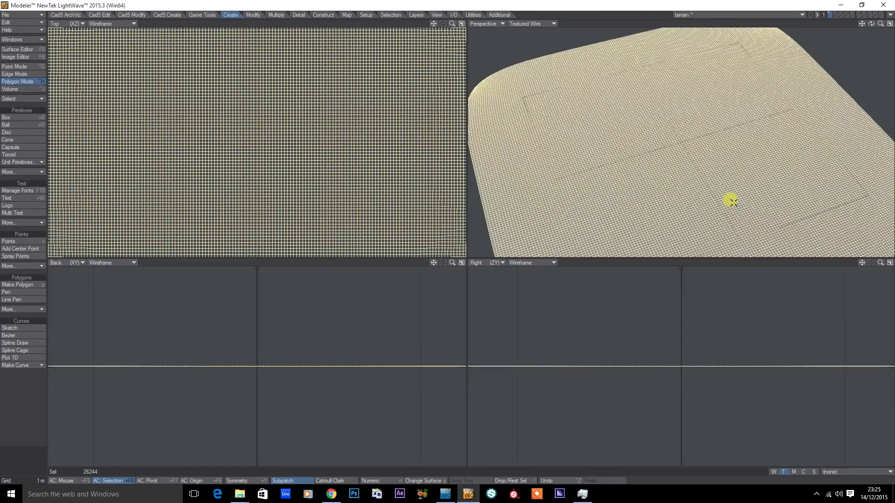
key("slash")
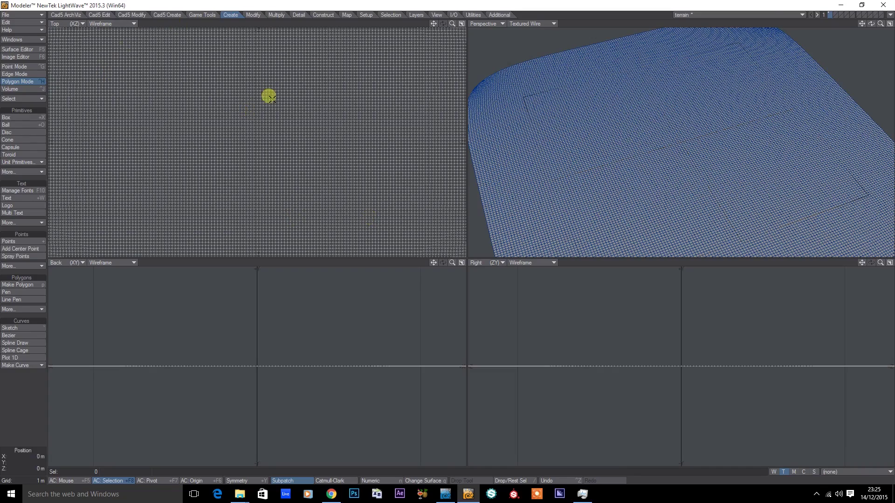
Activate the Move tool on the flat terrain mesh in Modeler, enable its texture option, and open the drag texture for editing
left_click_drag(880, 24, 448, 237)
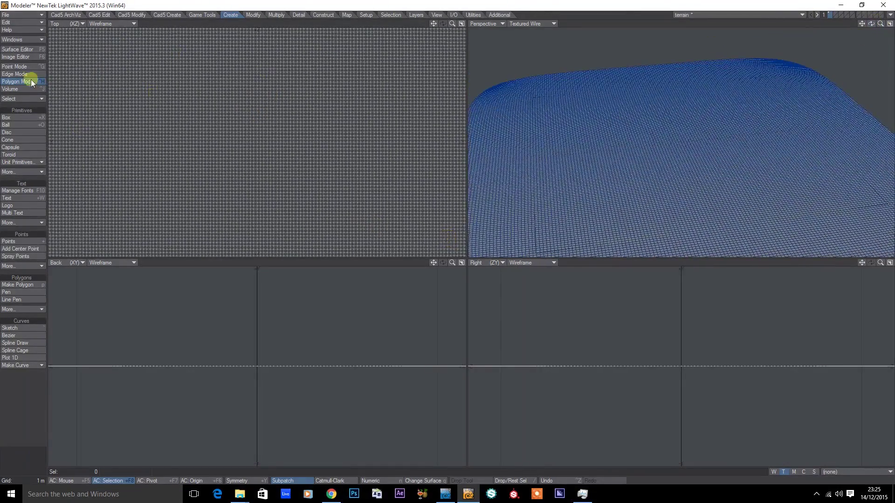
left_click(200, 15)
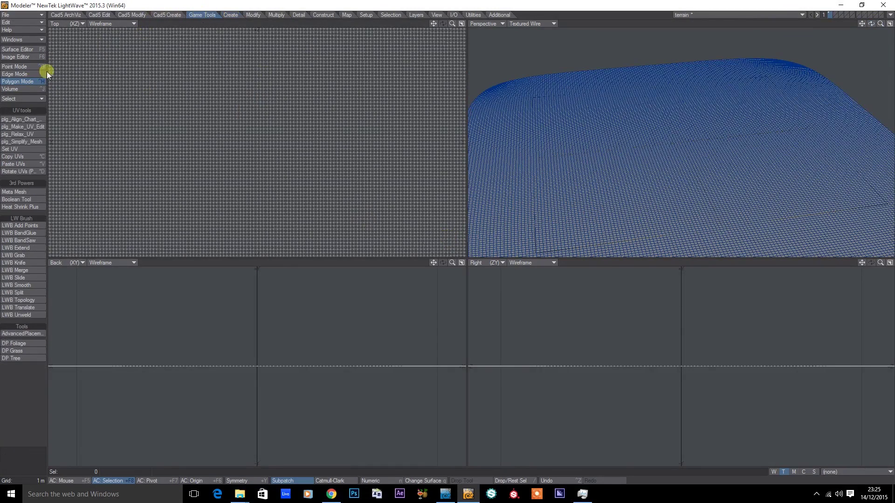
left_click(255, 17)
left_click(21, 119)
key("n")
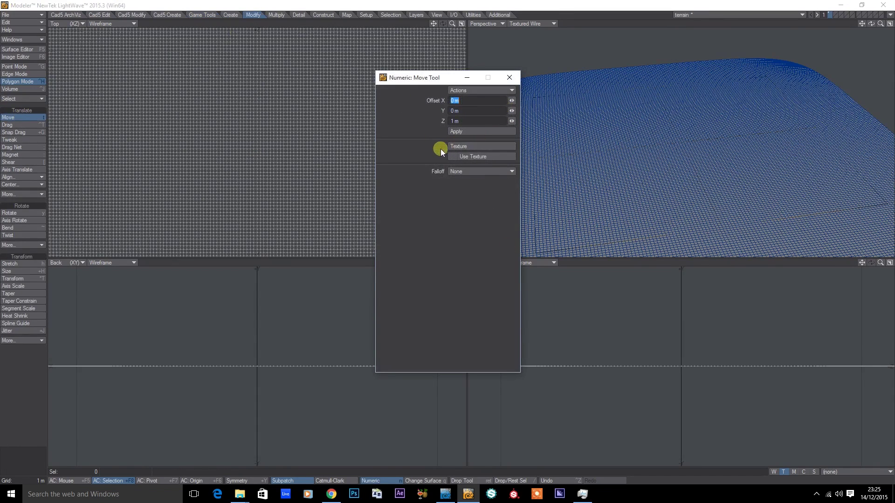
left_click(455, 157)
left_click(459, 145)
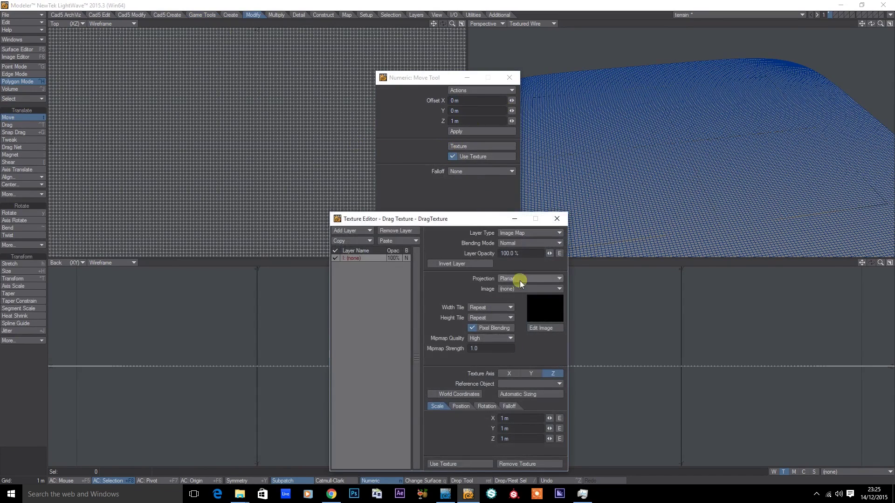
Assign terrain_bake2.png as the image of the Move tool's planar drag texture and close the texture editor
left_click(517, 289)
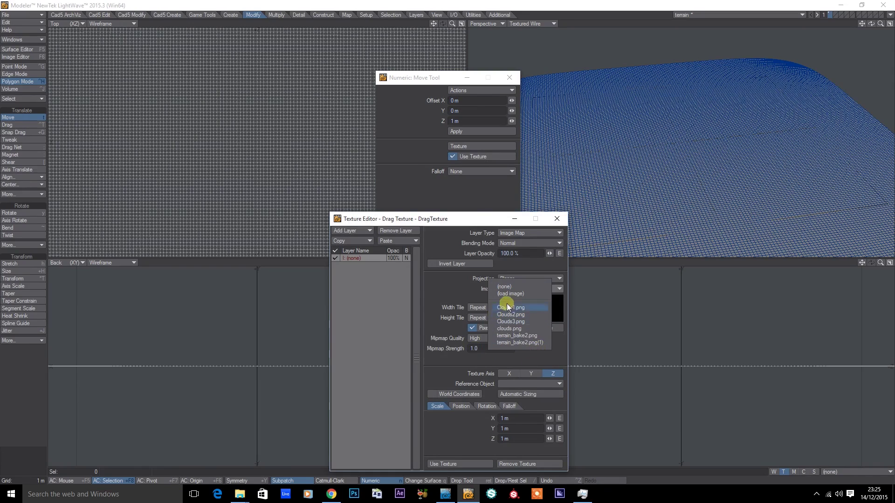
left_click(528, 336)
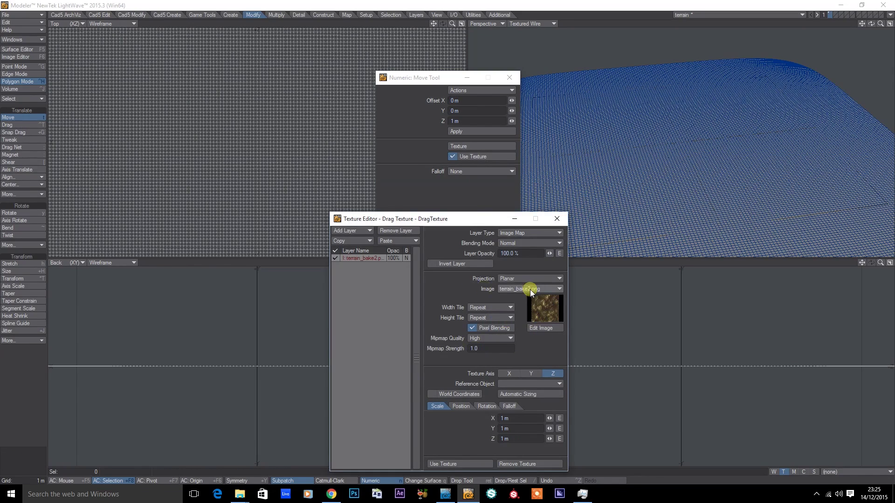
left_click(557, 220)
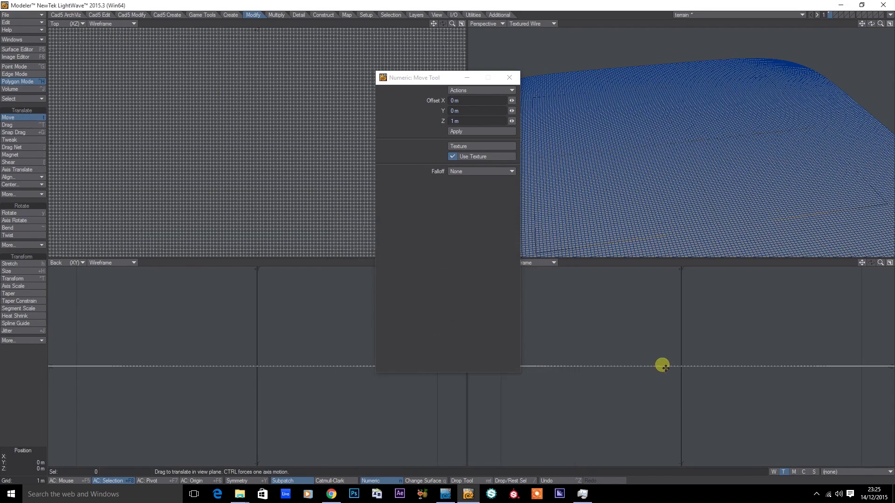
Change the grid snap from Fixed in the unit settings of the display options and close the options
key("d")
left_click(507, 145)
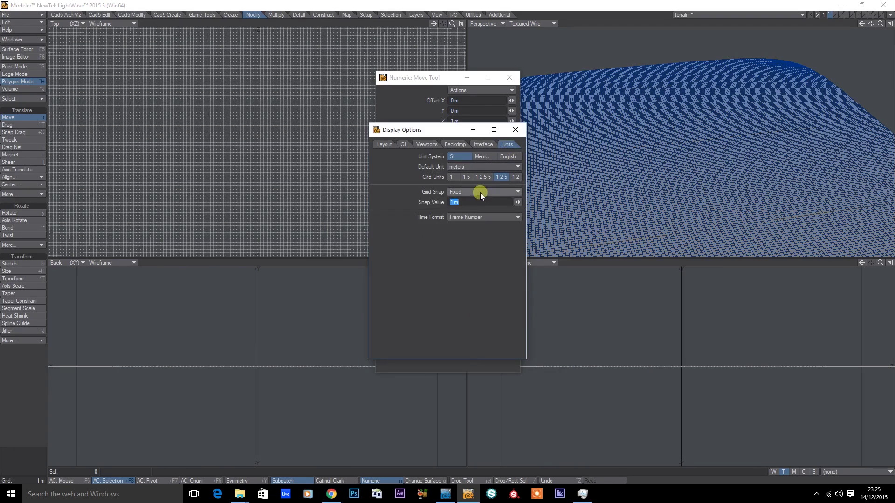
left_click(480, 192)
left_click(480, 170)
left_click(515, 129)
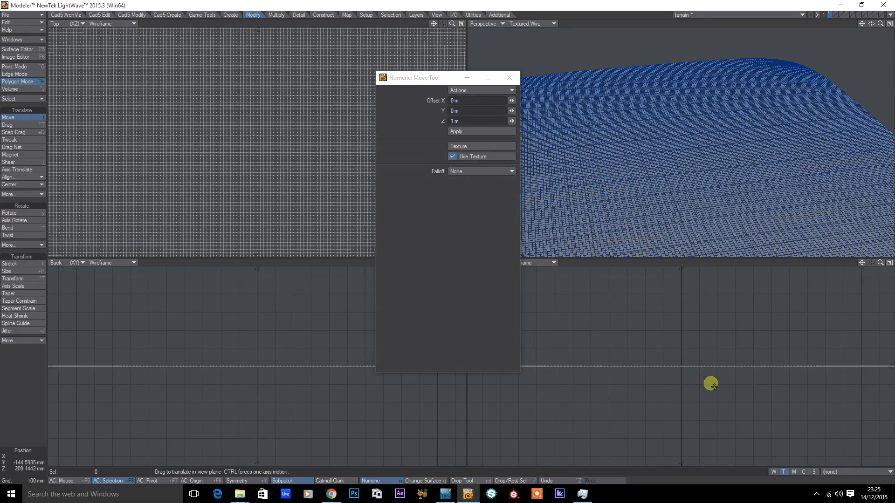
Try a textured upward move of the terrain, undo it, and set the drag texture's axis to Y
left_click_drag(680, 362, 680, 348)
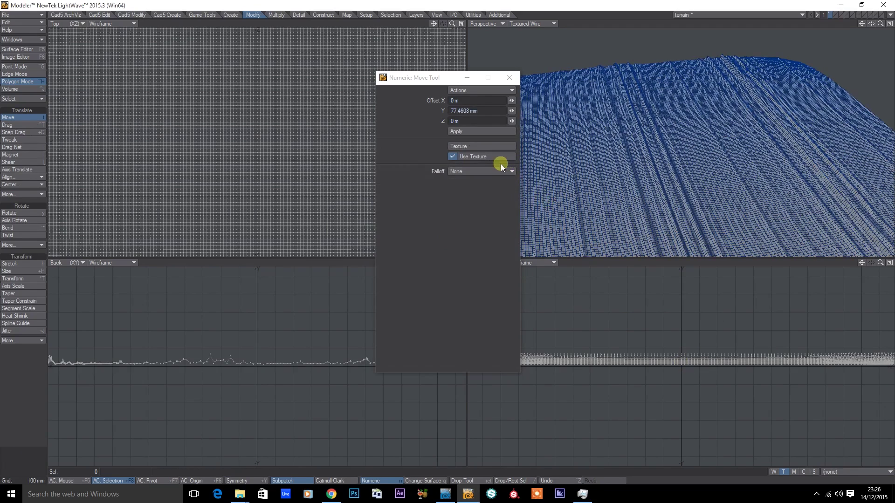
left_click(485, 157)
left_click(476, 146)
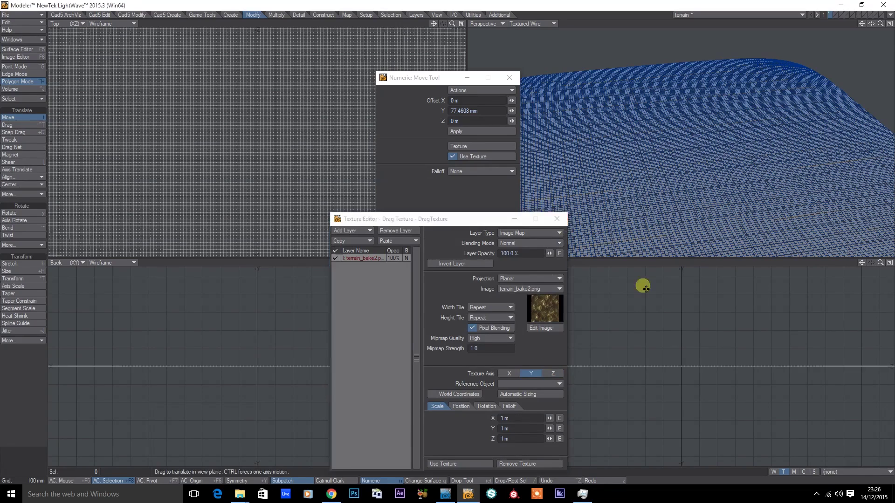
left_click(556, 219)
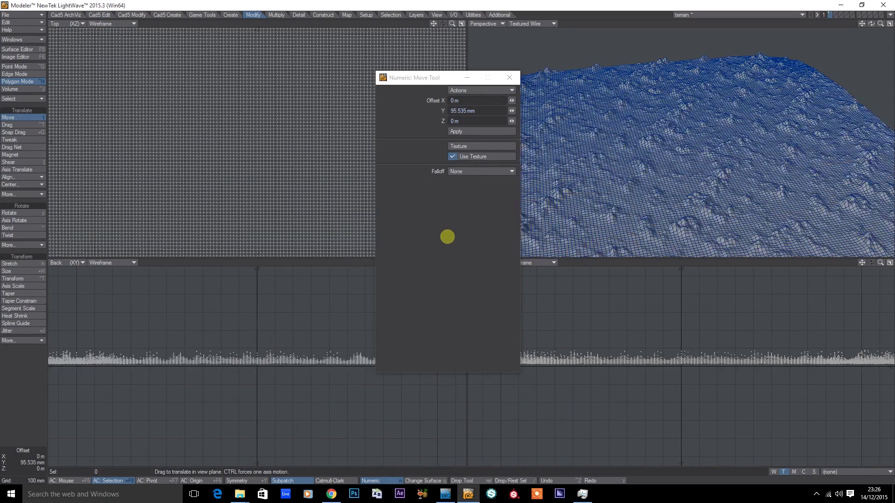
Displace the terrain mesh upward about 178 mm on Y with the textured Move tool and close its numeric settings
left_click_drag(447, 231, 447, 237)
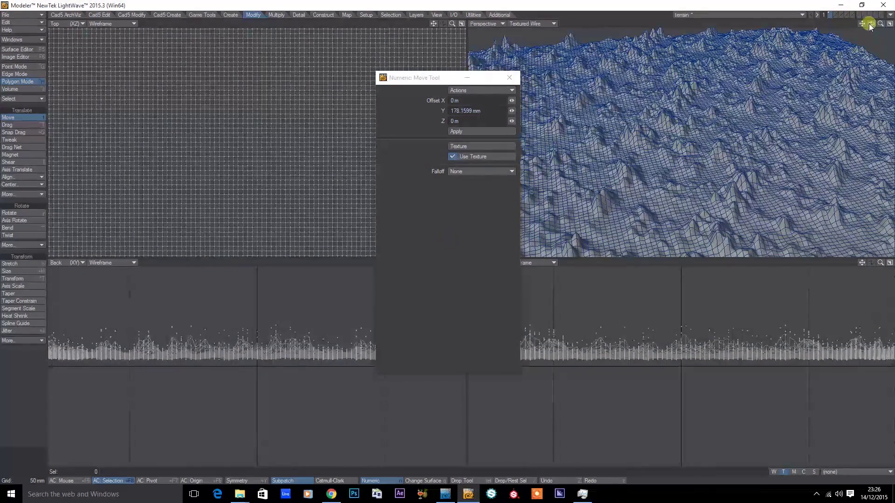
mouse_move(447, 237)
left_mouse_down()
mouse_move(460, 234)
mouse_move(447, 236)
left_mouse_up()
left_click(510, 78)
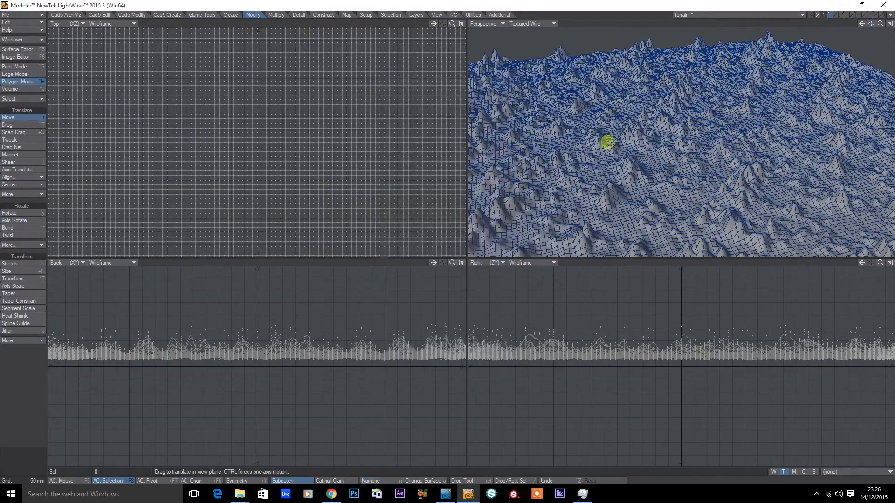
Add terrain_bake2.png as a planar image map to the Default surface's color texture, projected on the Y axis
left_click(18, 49)
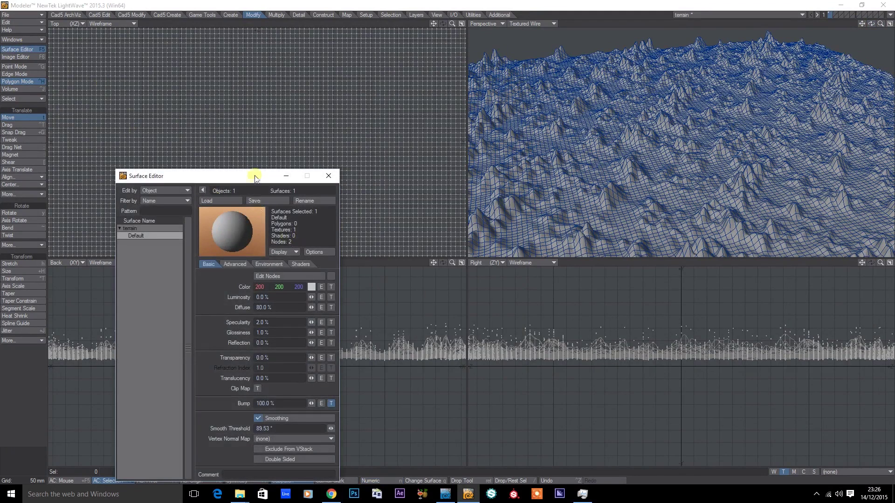
left_click(331, 287)
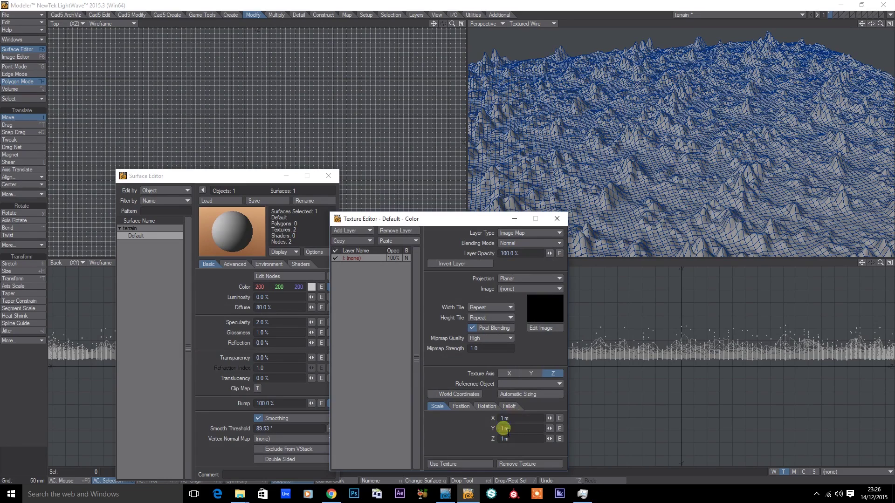
left_click(513, 290)
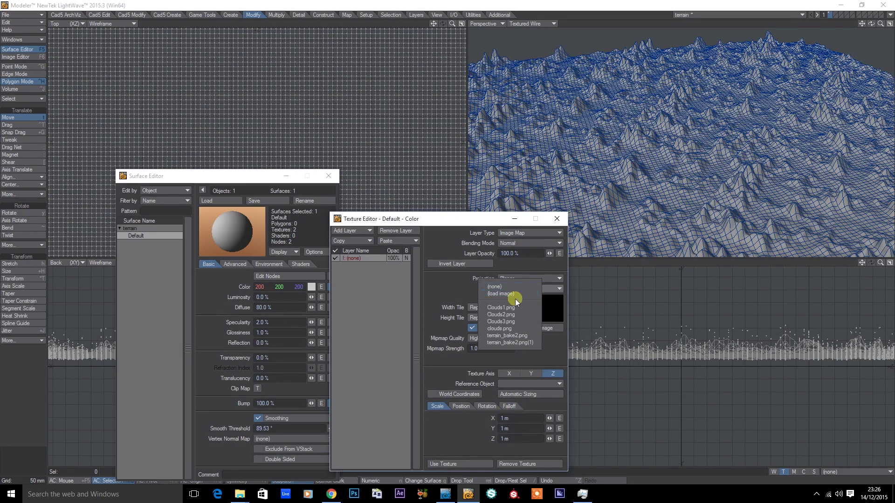
left_click(528, 336)
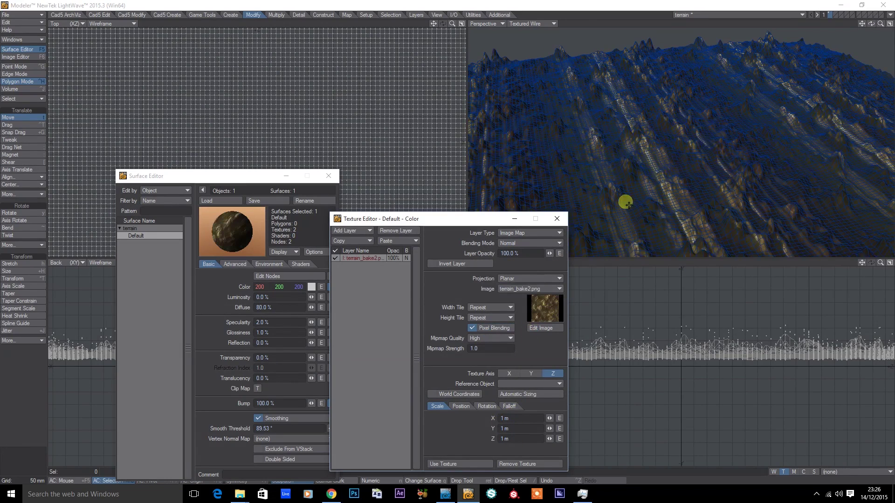
left_click(531, 373)
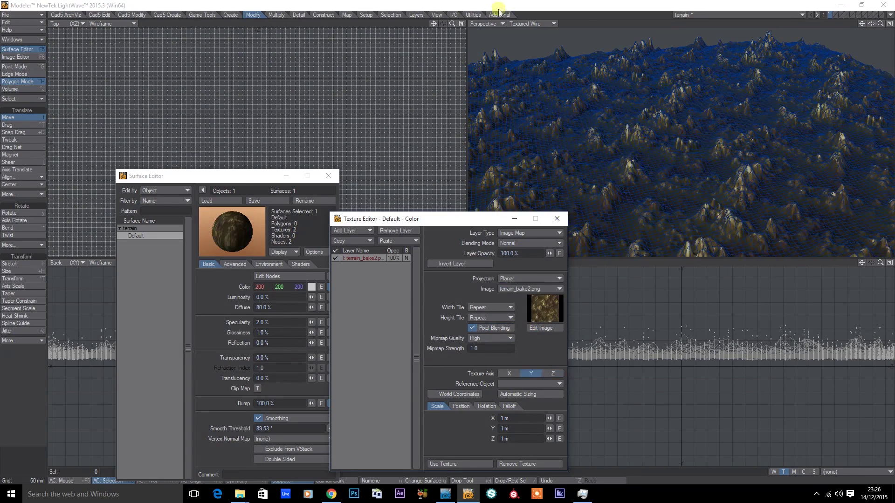
Show the perspective view in Texture shading, reduce the terrain's textured displacement by about 32 mm on Y, and close the color texture editor
left_click(522, 23)
left_click(532, 70)
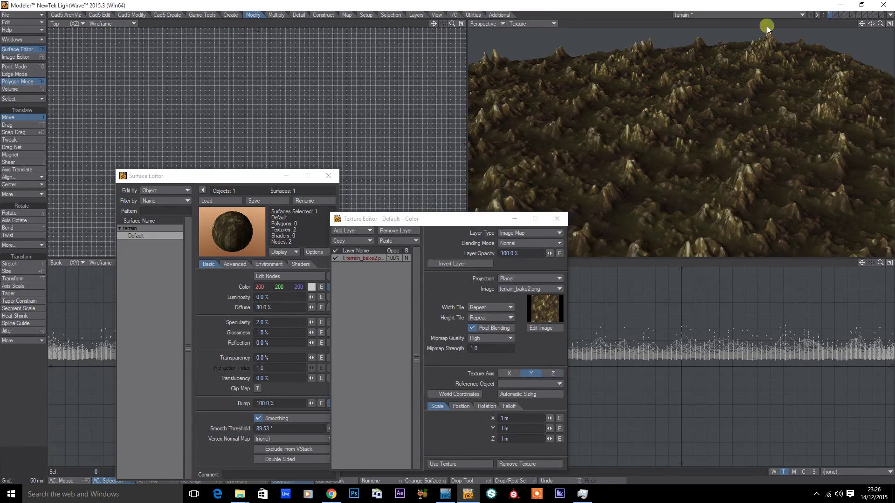
left_click_drag(872, 23, 448, 237)
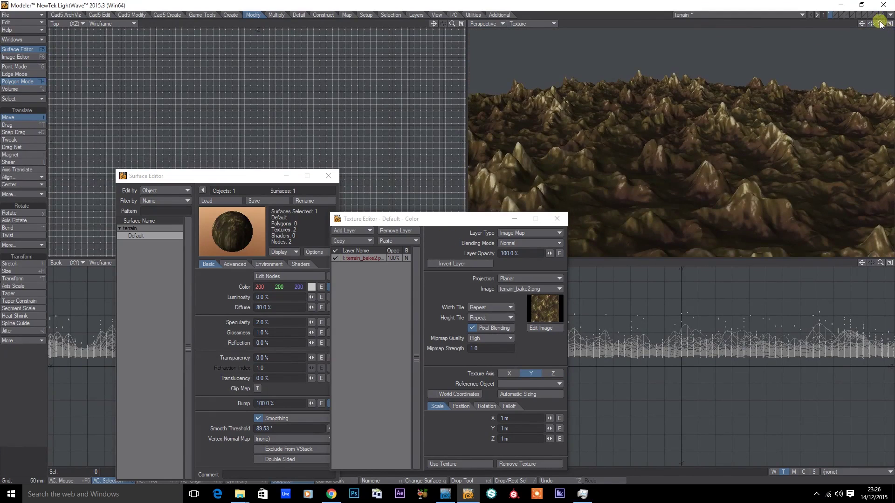
left_click_drag(880, 24, 862, 24)
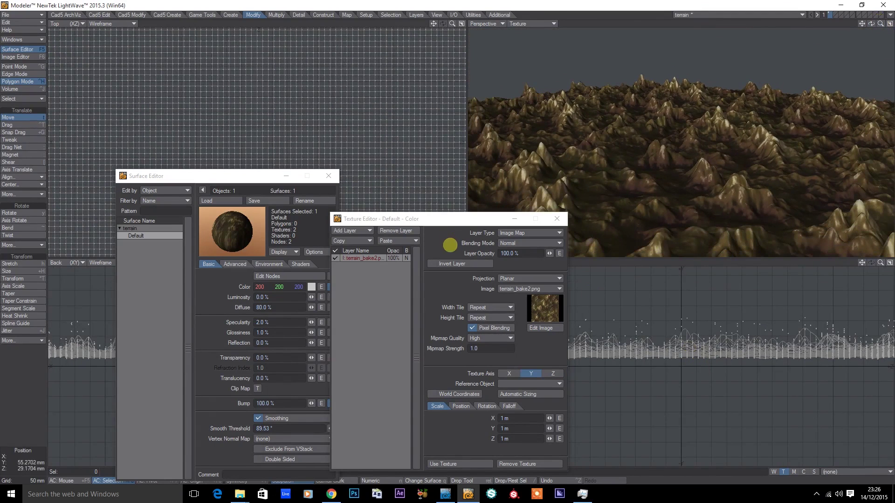
left_click_drag(690, 350, 690, 359)
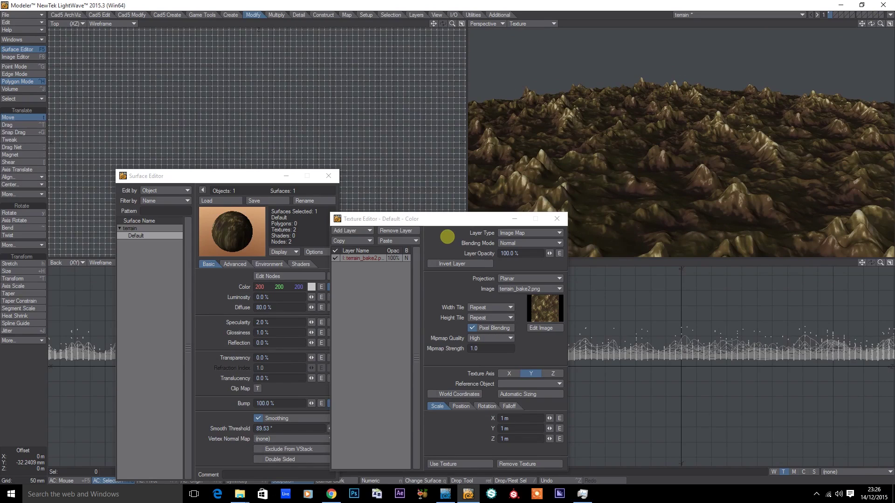
left_click(558, 219)
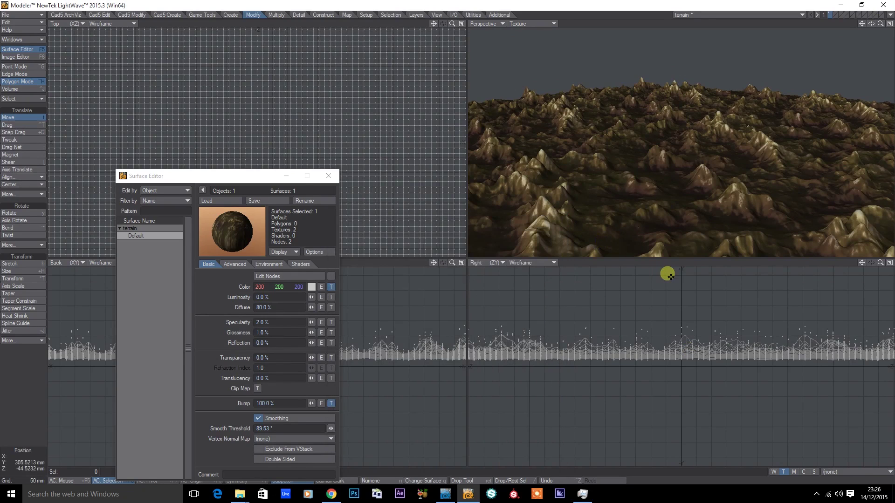
Switch to Layout, maximize its window, and inspect the displaced terrain around the grass clump
key("F12")
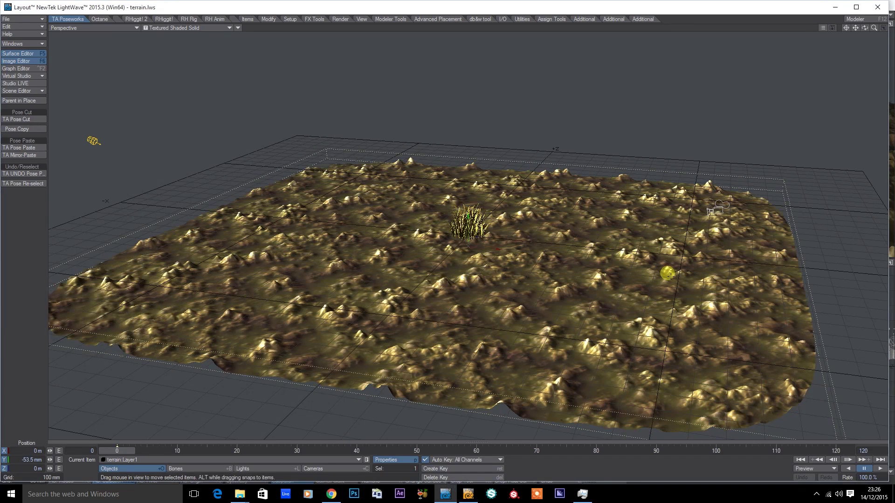
left_click(874, 27)
left_click_drag(874, 28, 440, 233)
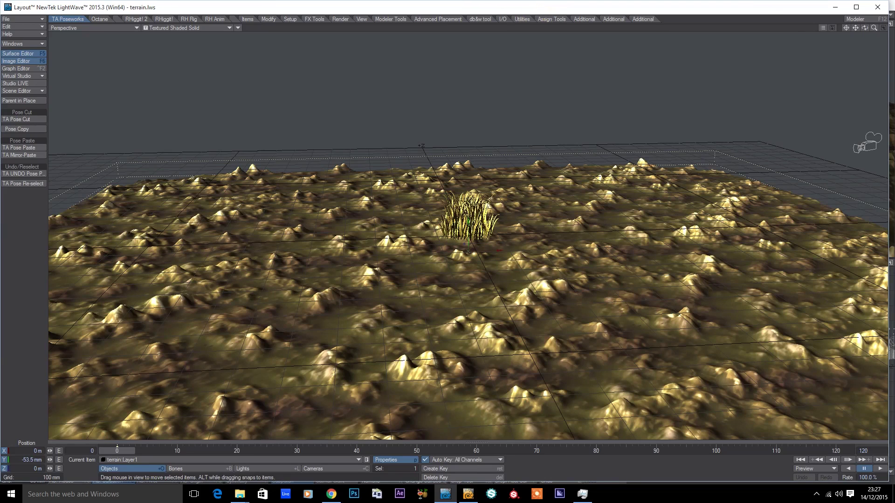
left_click(857, 9)
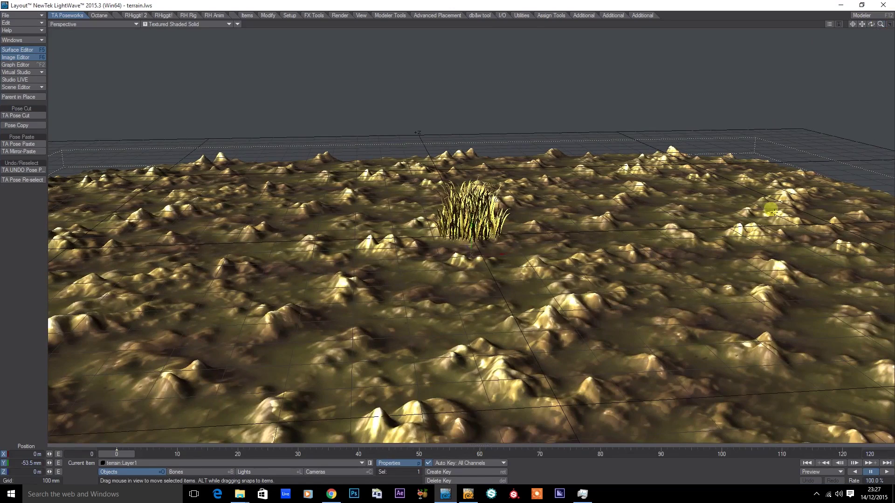
mouse_move(880, 24)
left_mouse_down()
mouse_move(445, 240)
mouse_move(879, 23)
left_mouse_up()
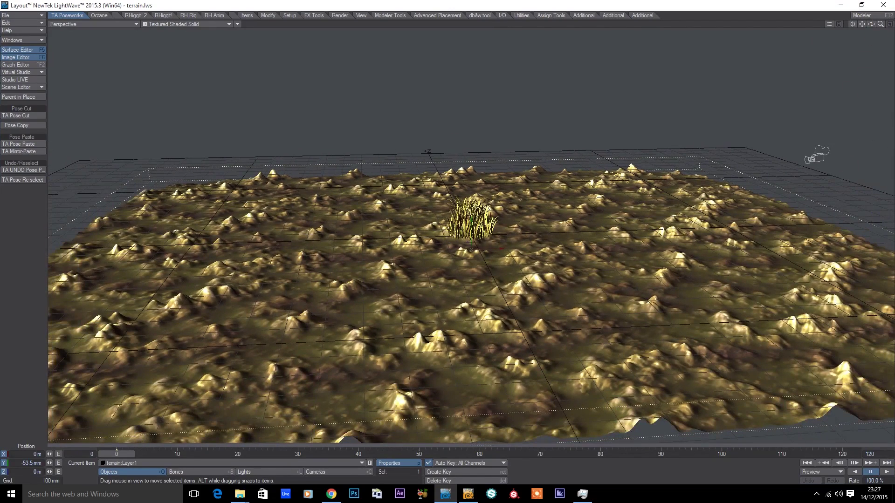
Open the terrain object's displacement map texture and enable its Turbulence procedural layer
key("p")
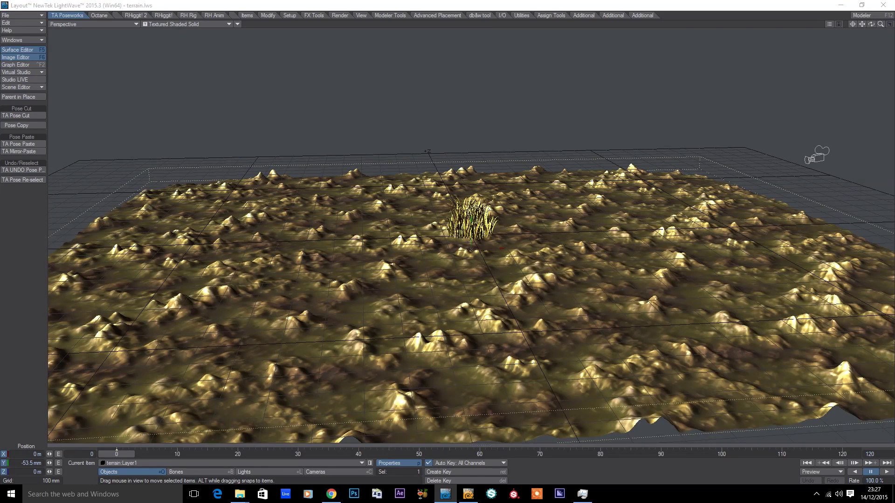
left_click_drag(894, 140, 669, 155)
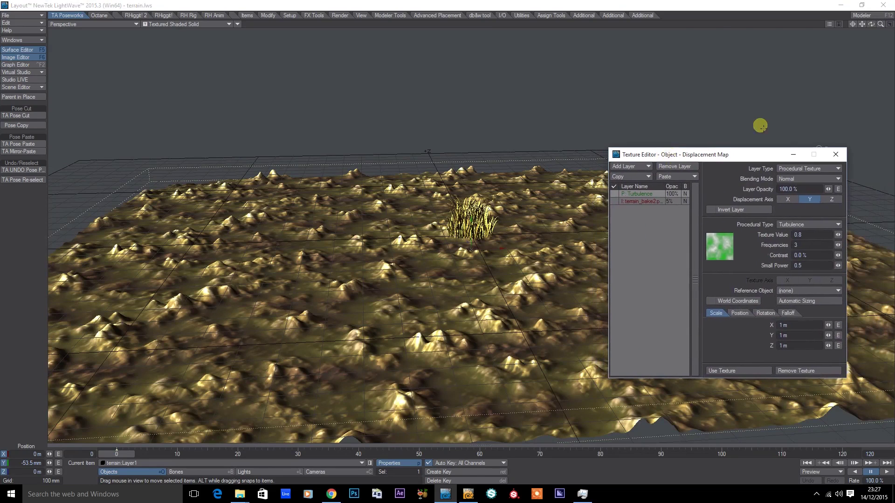
left_click(647, 201)
left_click(643, 194)
left_click(614, 194)
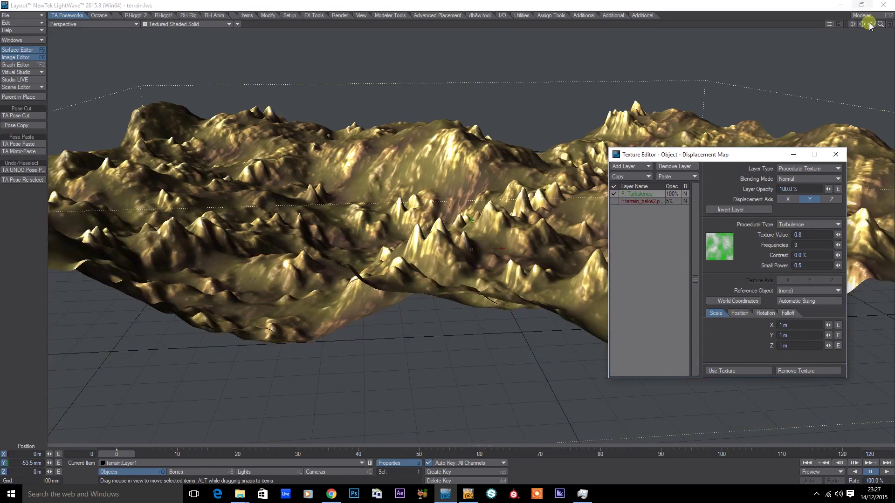
Inspect the turbulent terrain up close and try a Y position of 700 mm for it
mouse_move(447, 237)
left_mouse_down("alt")
mouse_move(486, 216)
mouse_move(459, 244)
mouse_move(447, 234)
left_mouse_up("alt")
scroll(449, 234, "up", 5)
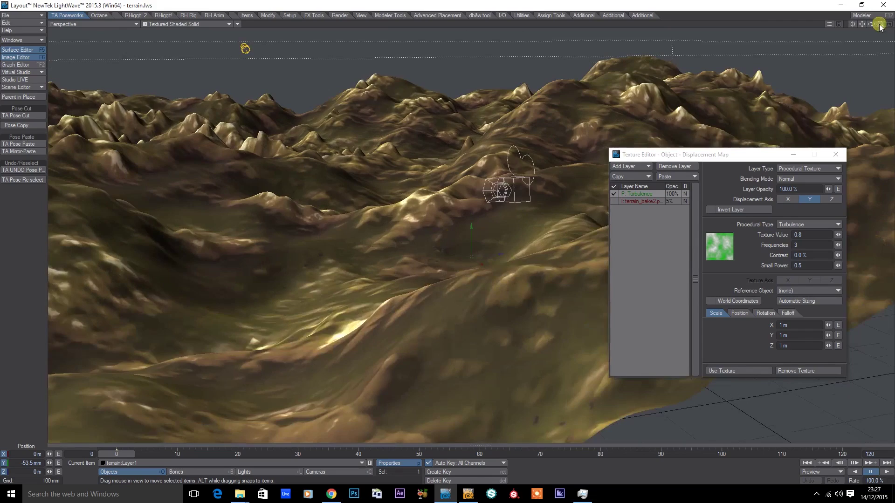
scroll(447, 237, "up", 8)
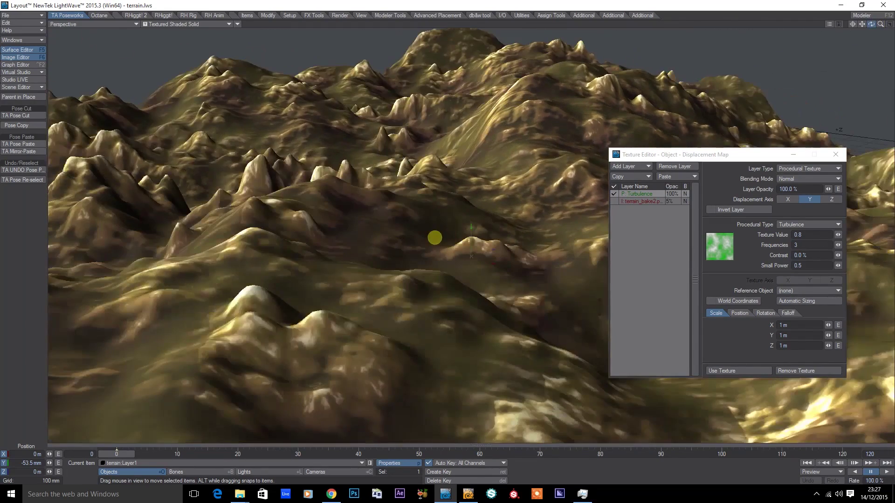
scroll(447, 237, "up", 3)
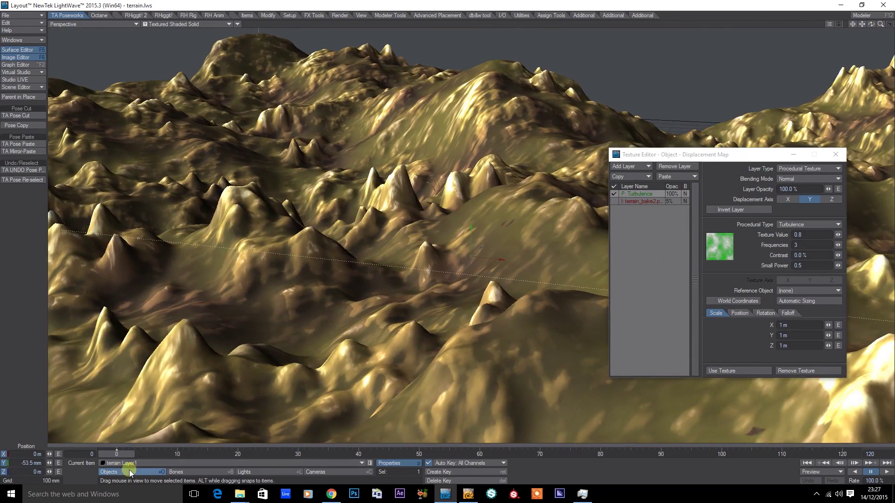
left_click(15, 465)
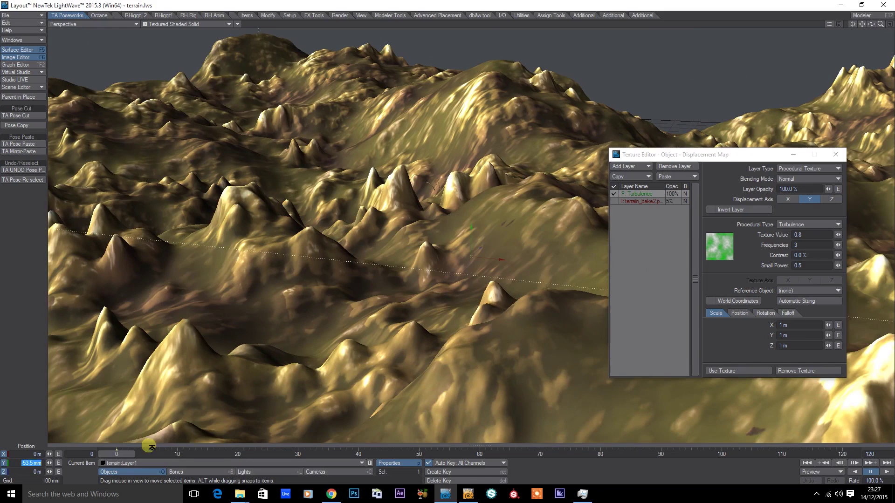
type("7")
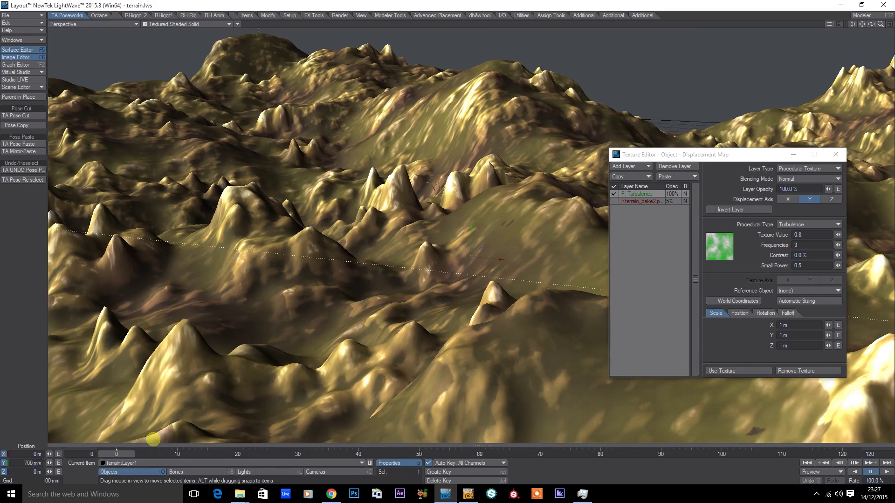
type("00")
key("Return")
Reset the terrain object's Y position to 0 m
left_click(21, 464)
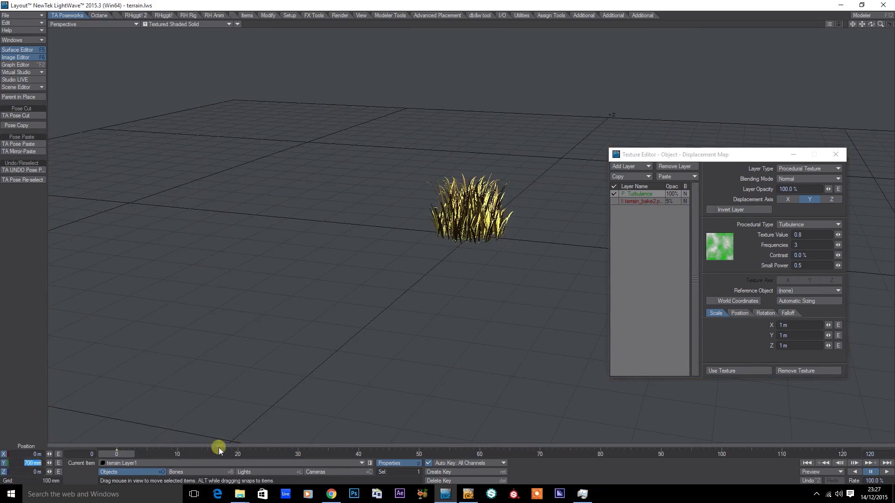
left_click(35, 463)
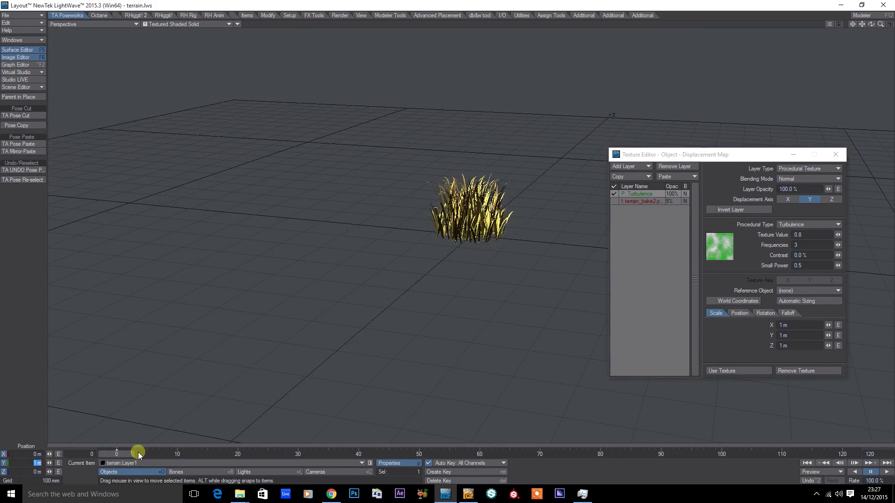
type("0")
key("Return")
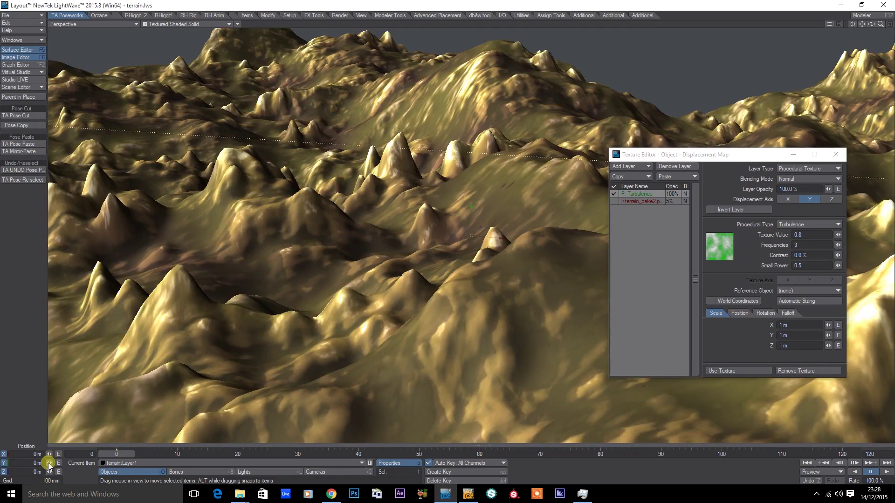
Set the terrain object's Y scale to 0.4 and close its displacement map's texture settings
key("h")
left_click_drag(49, 463, 447, 236)
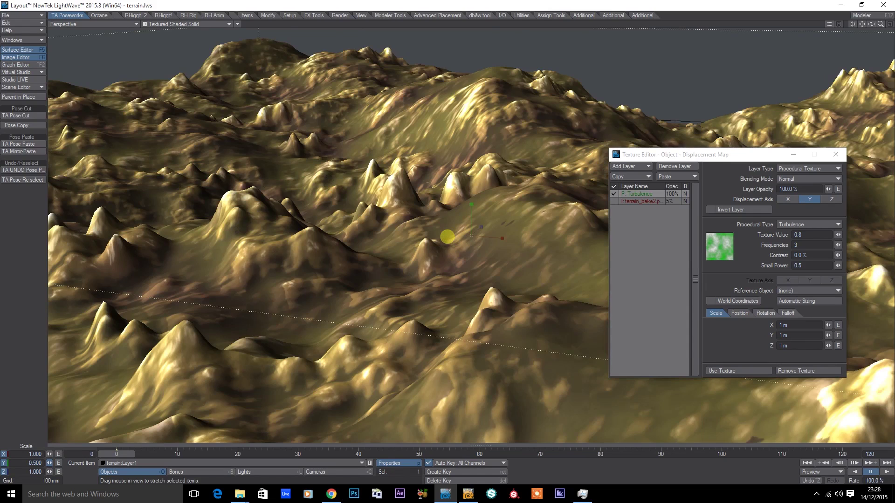
left_click_drag(448, 237, 442, 236)
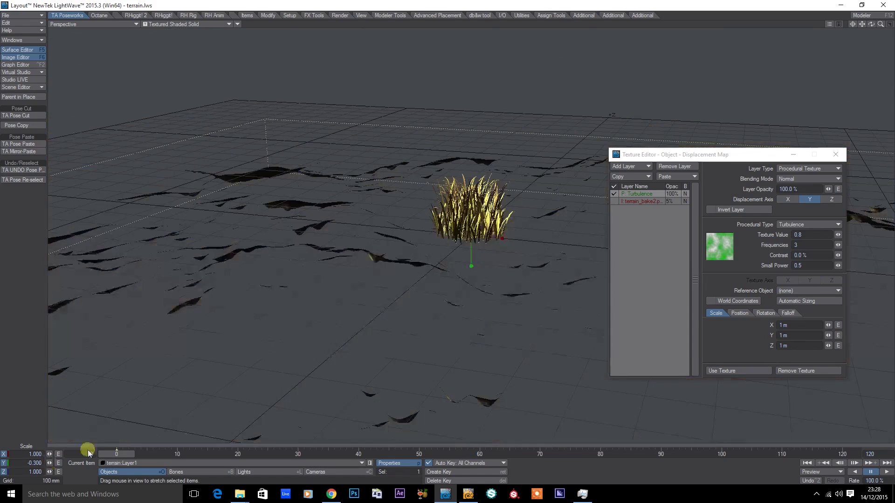
left_click(28, 463)
type("4")
key("Return")
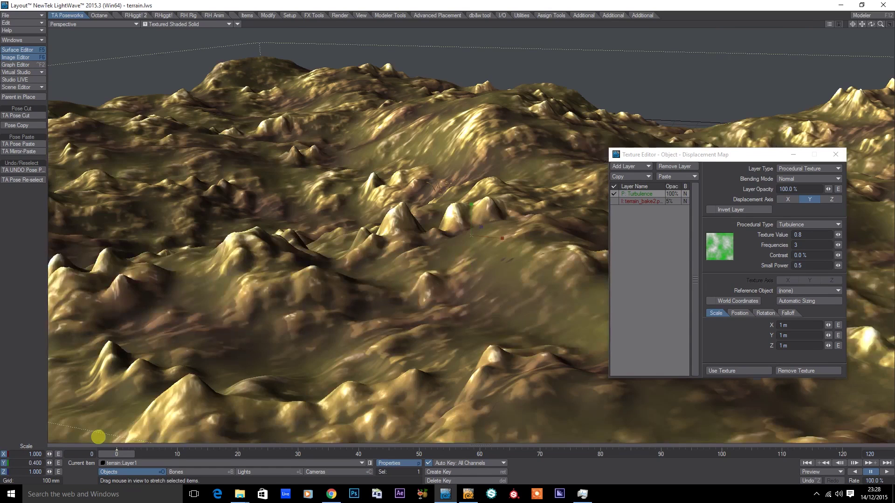
left_click_drag(871, 23, 448, 237)
left_click(834, 157)
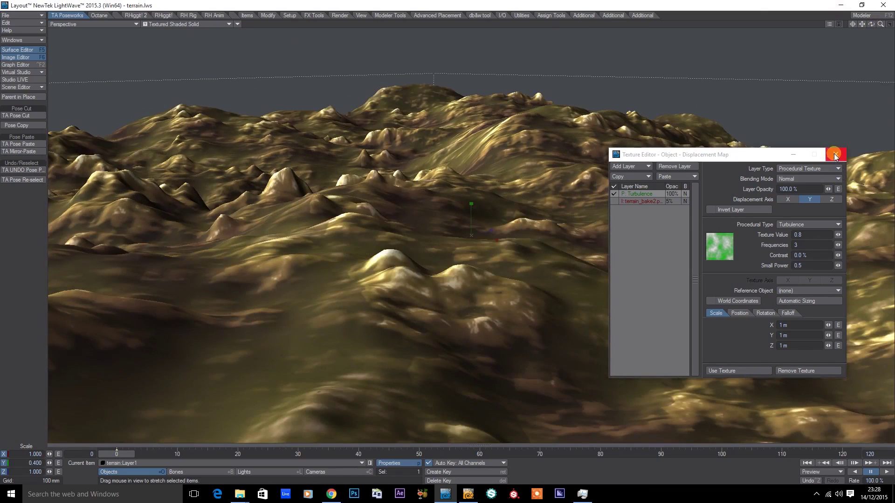
left_click(834, 156)
Open the bump texture of the terrain's Default surface and enable its 100% opacity terrain_bake2.png image layer
left_click(19, 50)
left_click(534, 66)
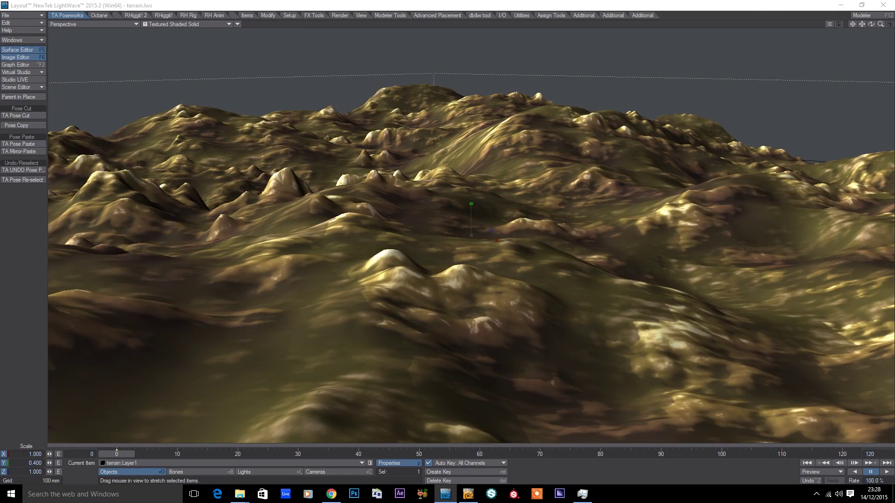
left_click_drag(894, 93, 578, 116)
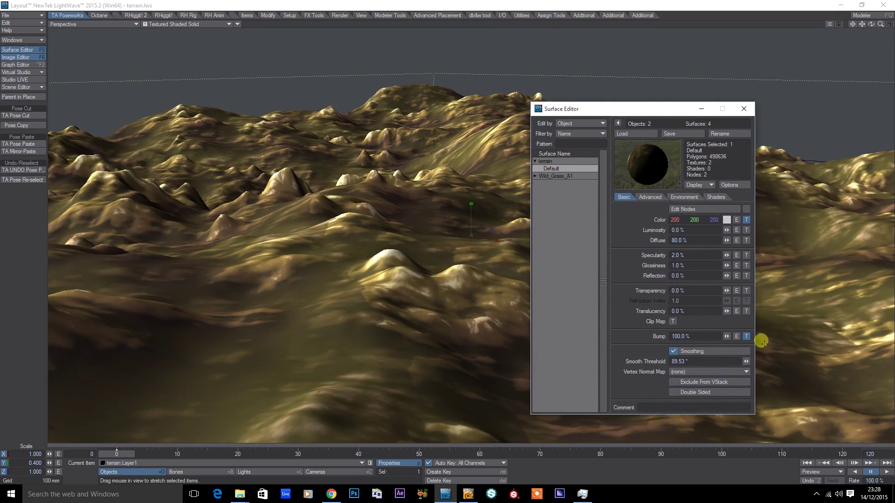
left_click(747, 336)
left_click(639, 206)
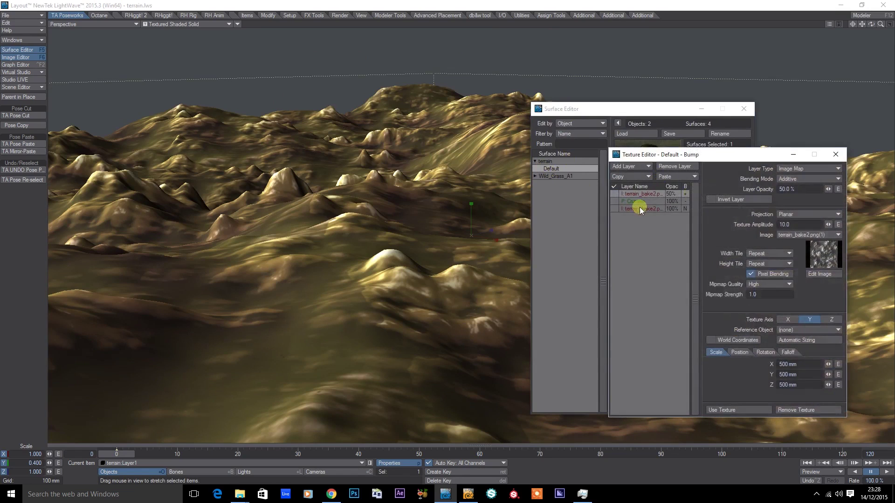
left_click(615, 211)
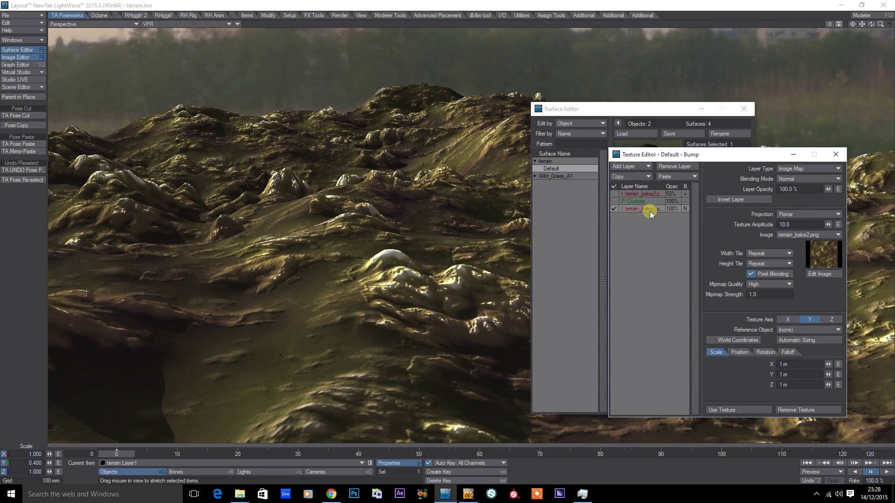
Enable the Crumple bump layer with Additive blending and no inversion, and enable the 50% opacity terrain_bake2.png(1) layer
left_click_drag(596, 110, 894, 102)
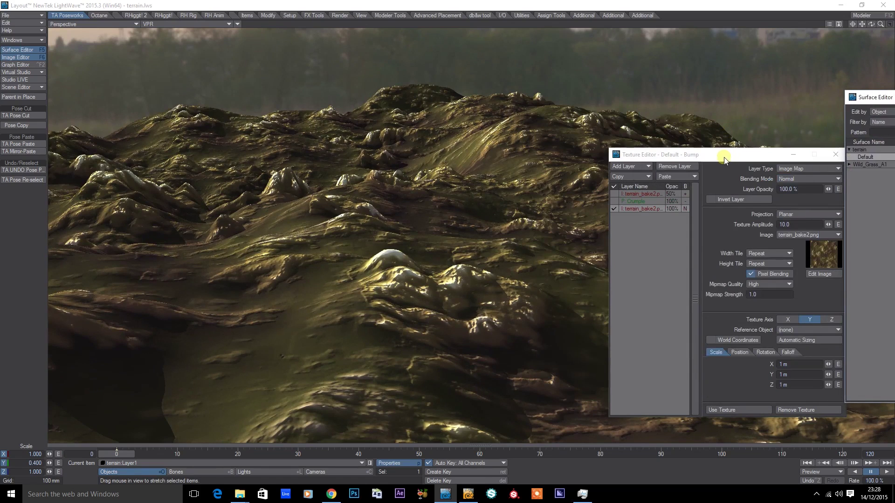
left_click_drag(723, 154, 625, 170)
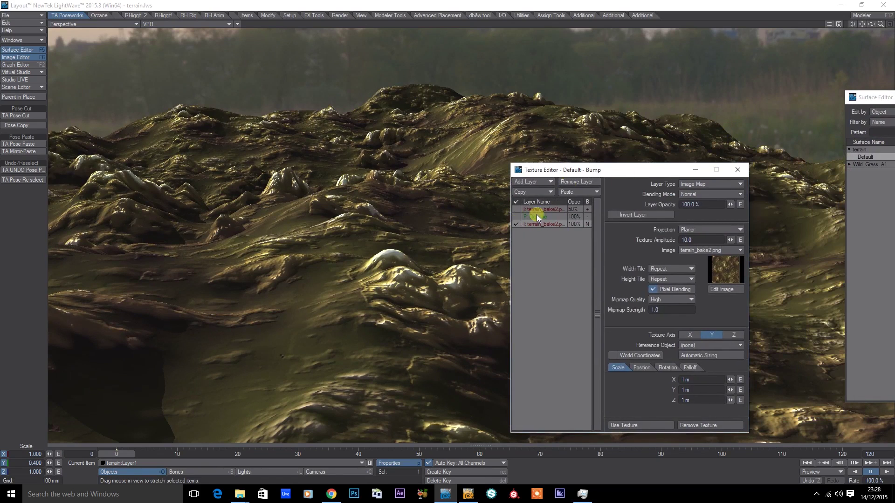
left_click(538, 217)
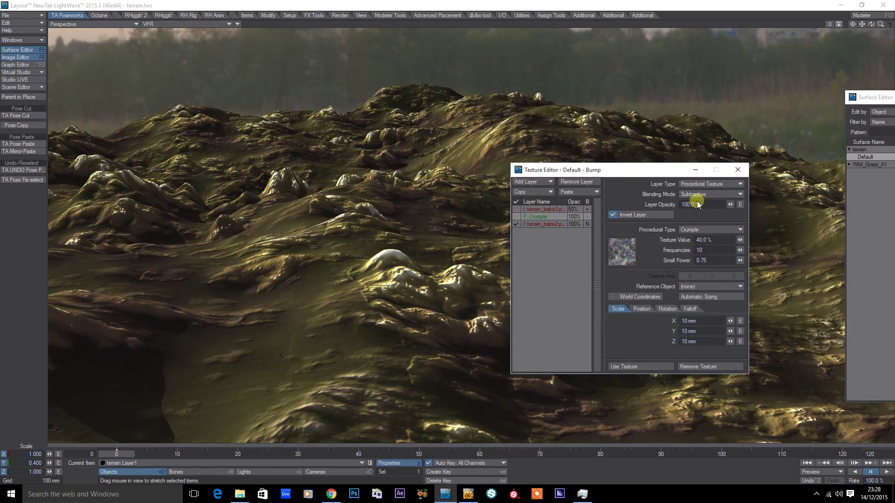
left_click(516, 217)
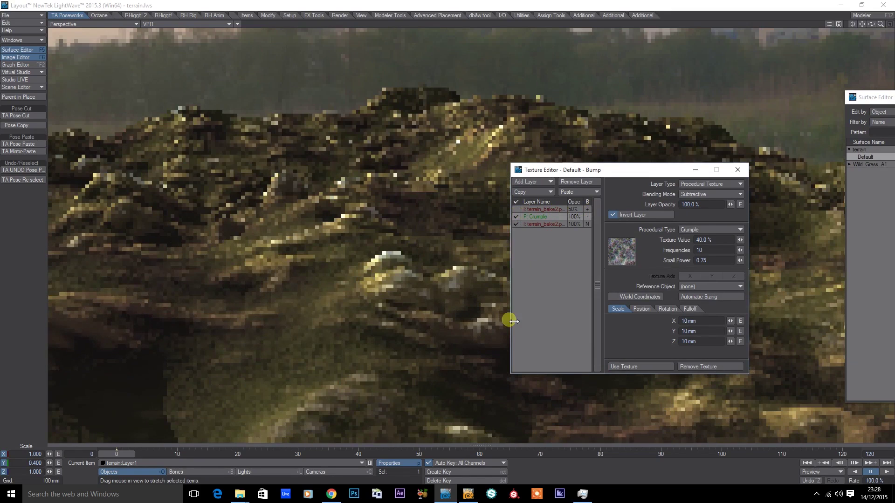
left_click(689, 194)
left_click(692, 188)
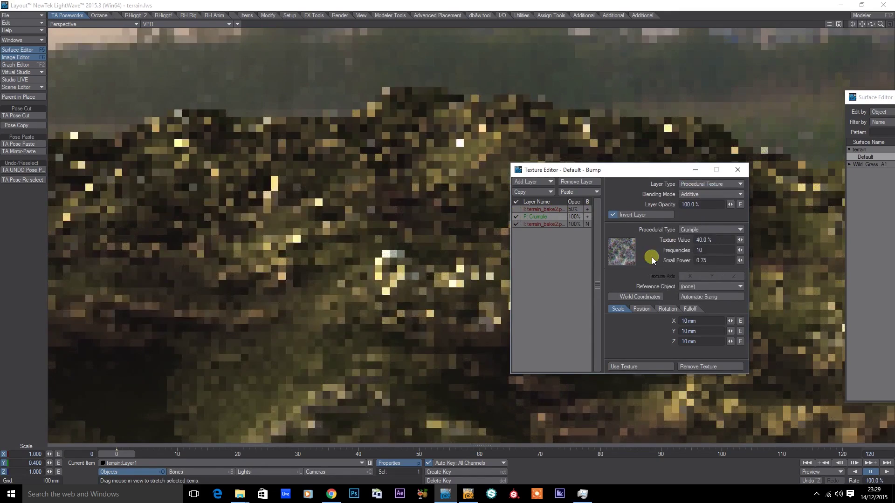
left_click(636, 215)
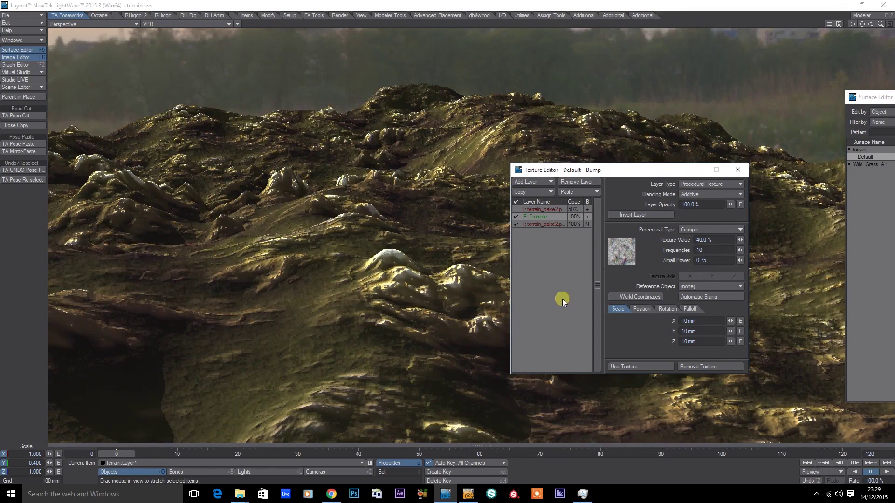
left_click_drag(880, 23, 447, 237)
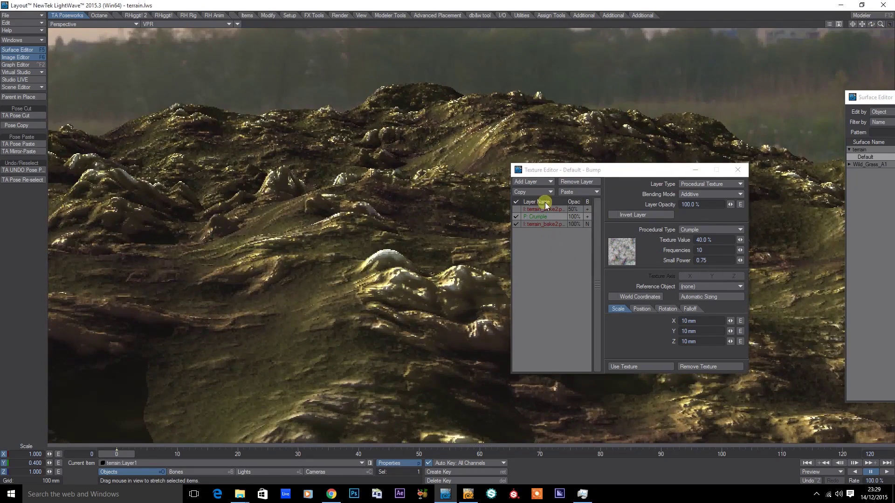
left_click(516, 209)
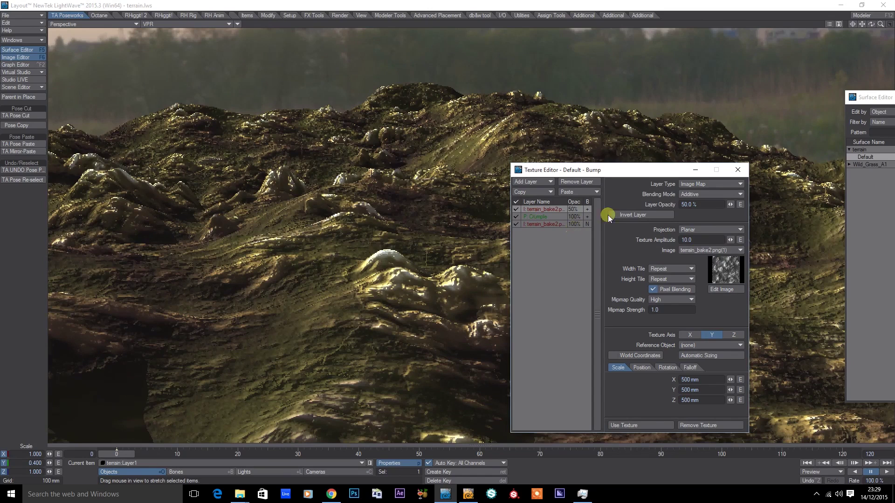
Examine the clone options for terrain_bake2.png and the brightness, contrast and saturation edits of terrain_bake2.png(1), and close the image and texture editors
left_click(13, 57)
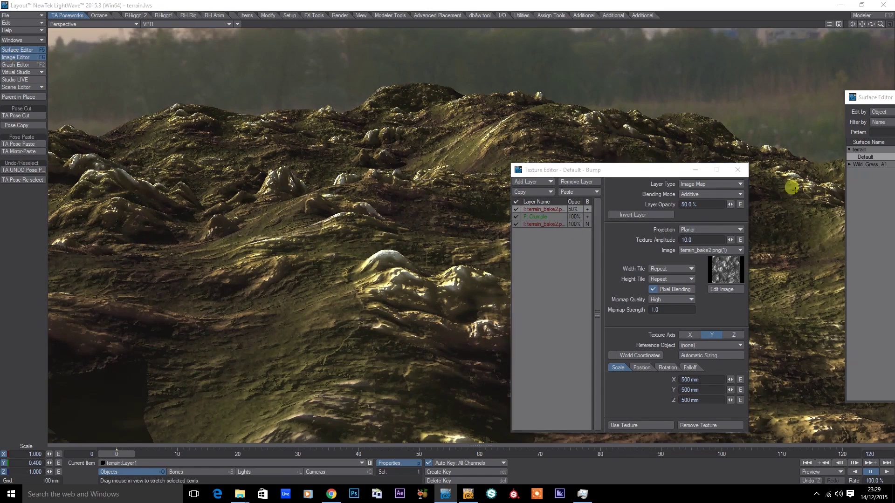
left_click_drag(449, 94, 338, 136)
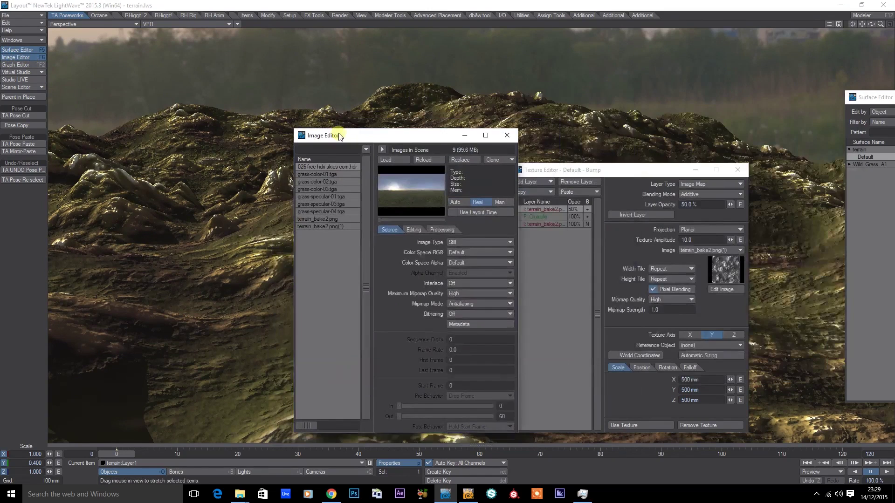
left_click(319, 220)
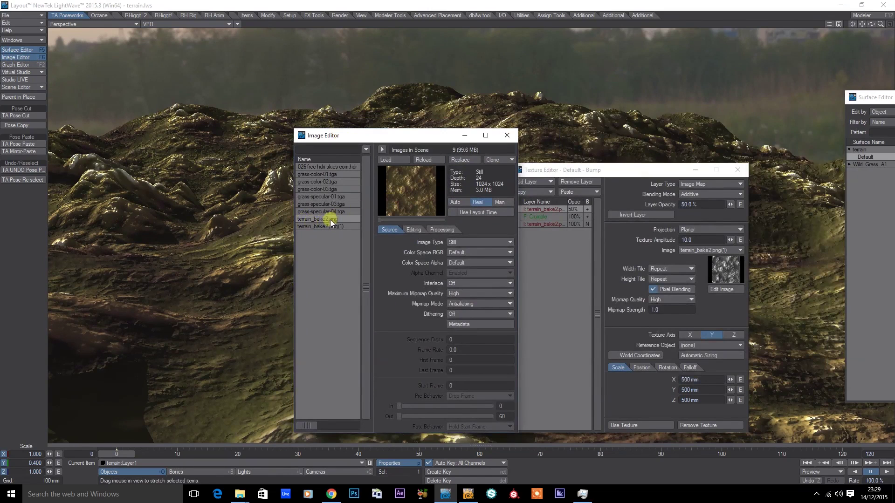
left_click(492, 159)
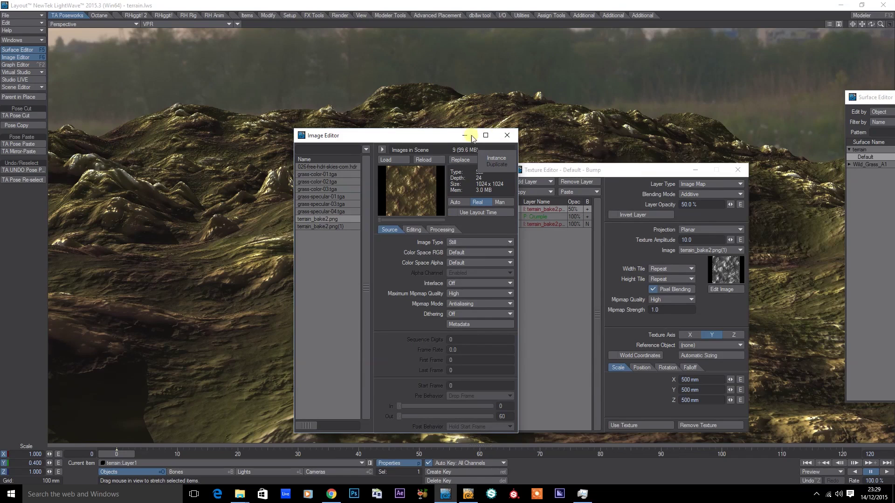
left_click(321, 226)
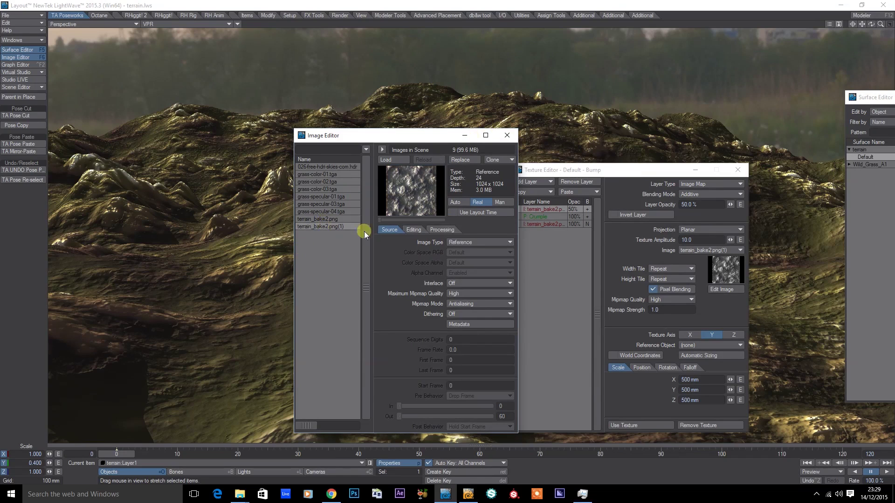
left_click(414, 230)
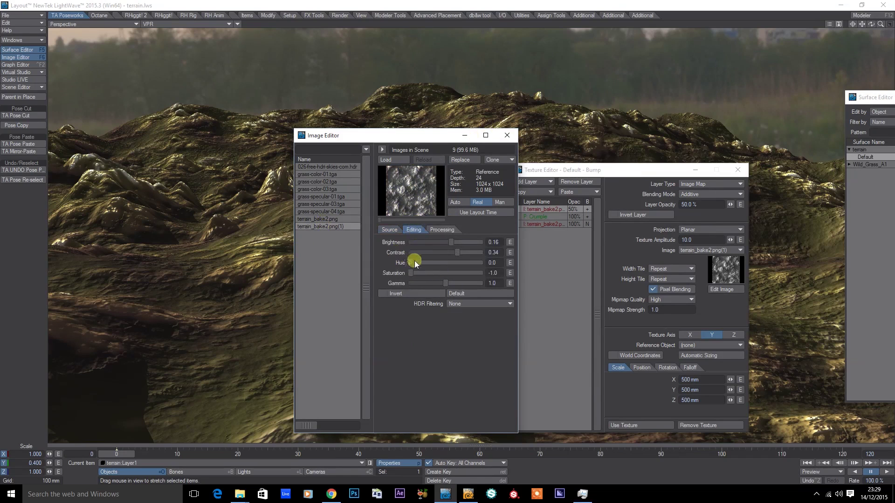
left_click_drag(417, 277, 396, 276)
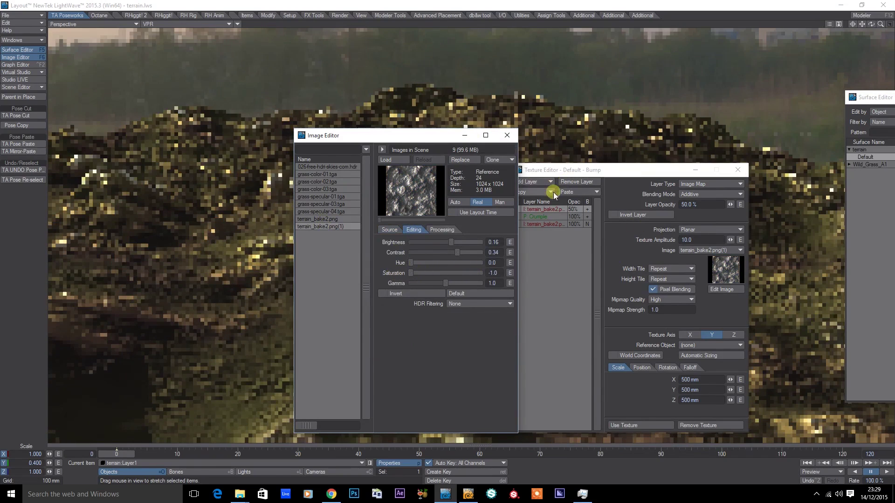
left_click(508, 135)
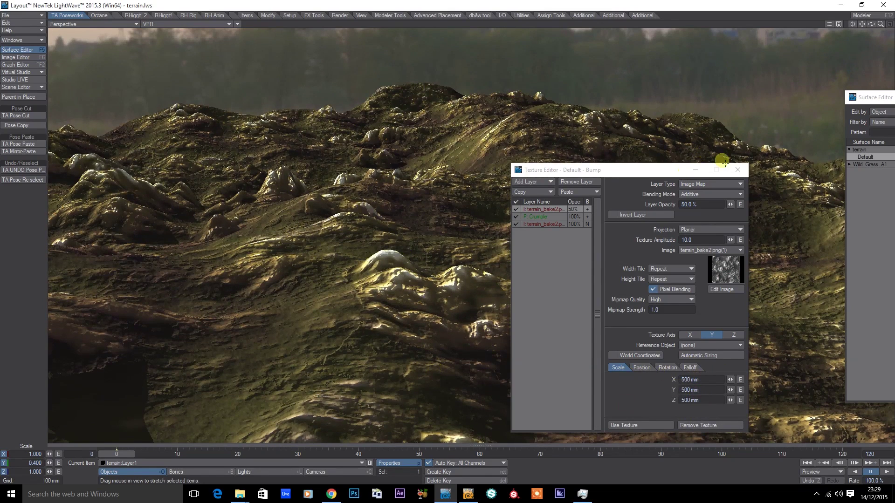
left_click(738, 171)
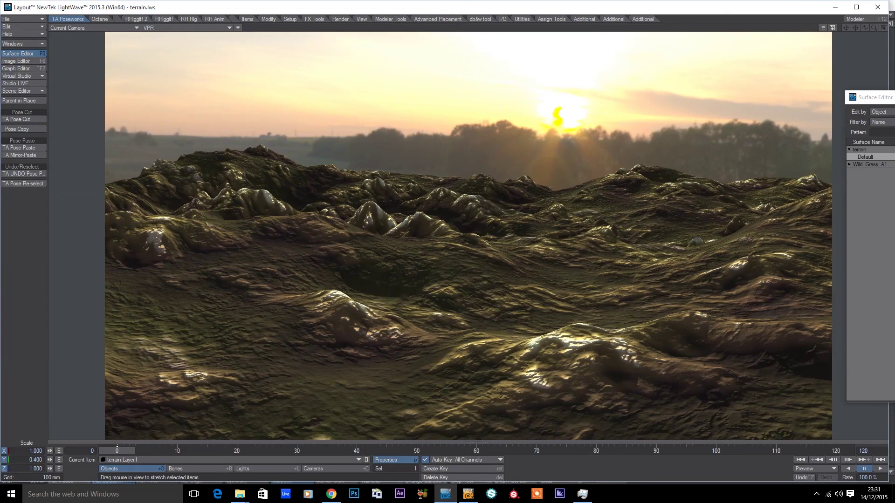
Review the display preferences for the camera view and close them
key("d")
left_click_drag(827, 55, 695, 82)
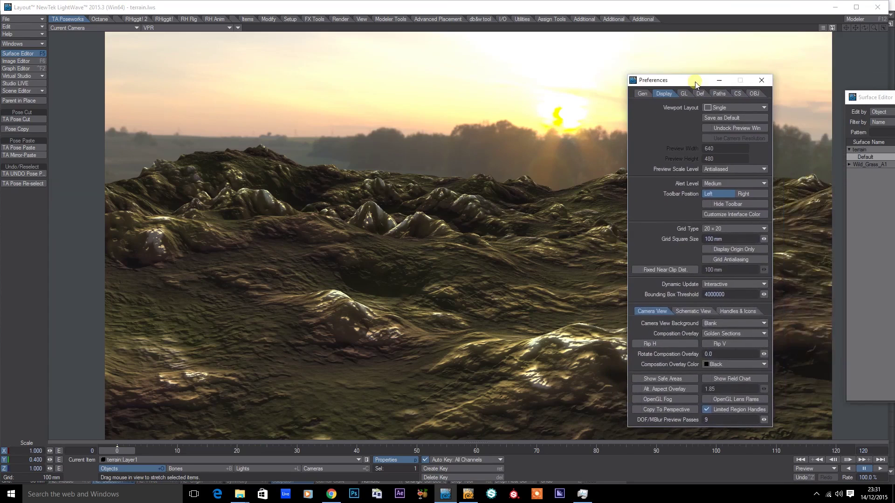
left_click(770, 85)
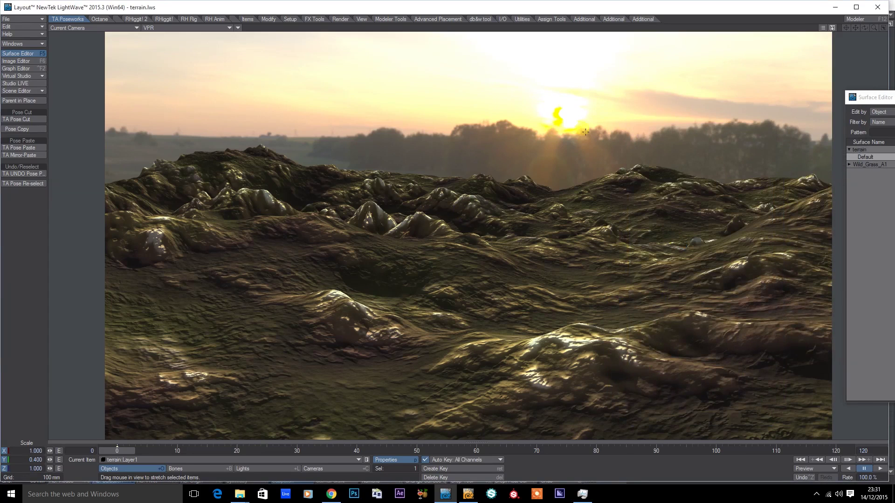
Open the HDR sky image's editing settings and reset its gamma to the default 1.0
left_click(30, 61)
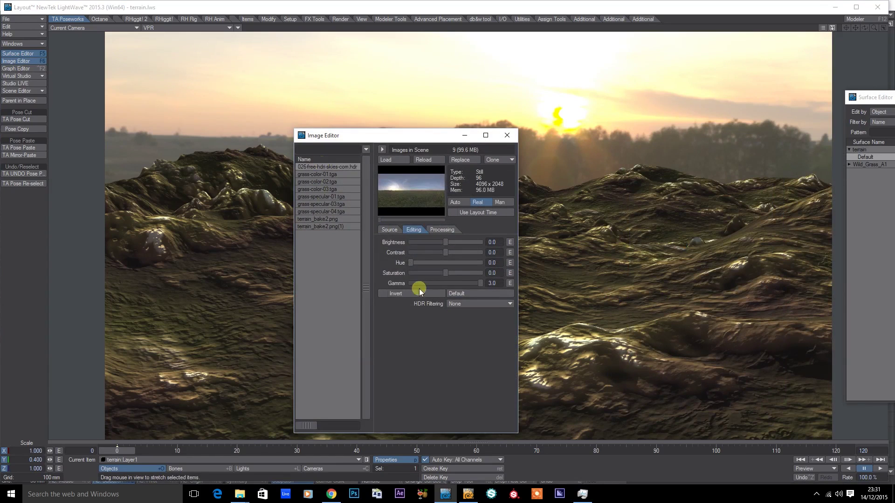
left_click_drag(429, 135, 707, 115)
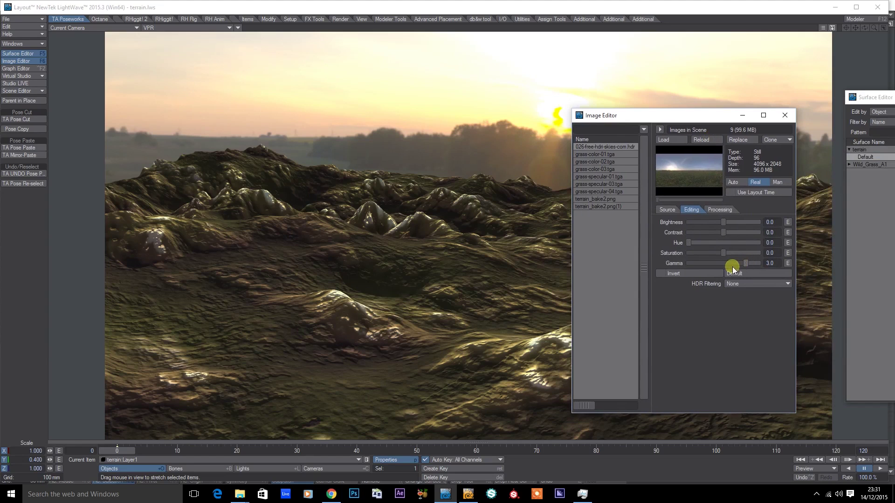
left_click_drag(732, 268, 746, 275)
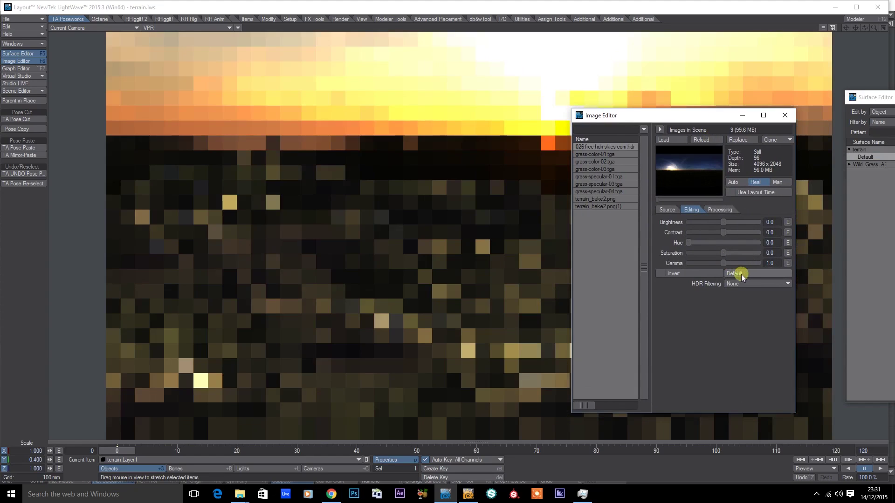
left_click(744, 277)
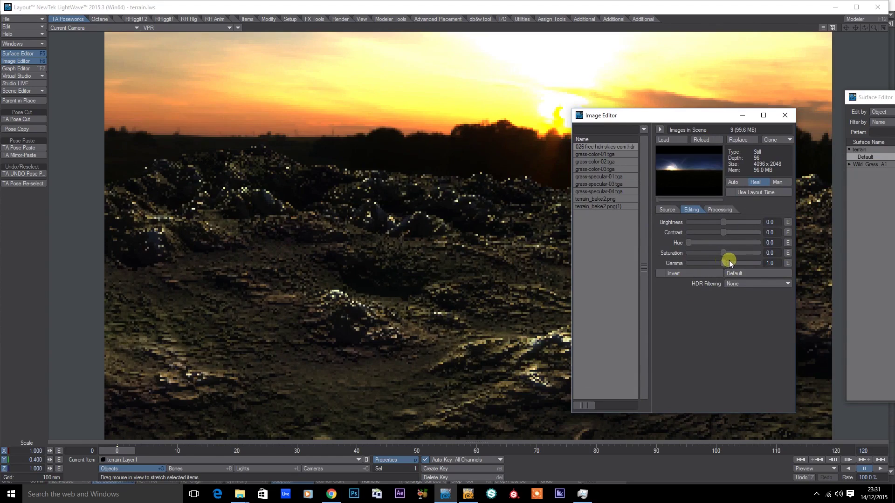
Set the HDR sky image's gamma to 3.0 and close the image settings
left_click_drag(754, 263, 765, 265)
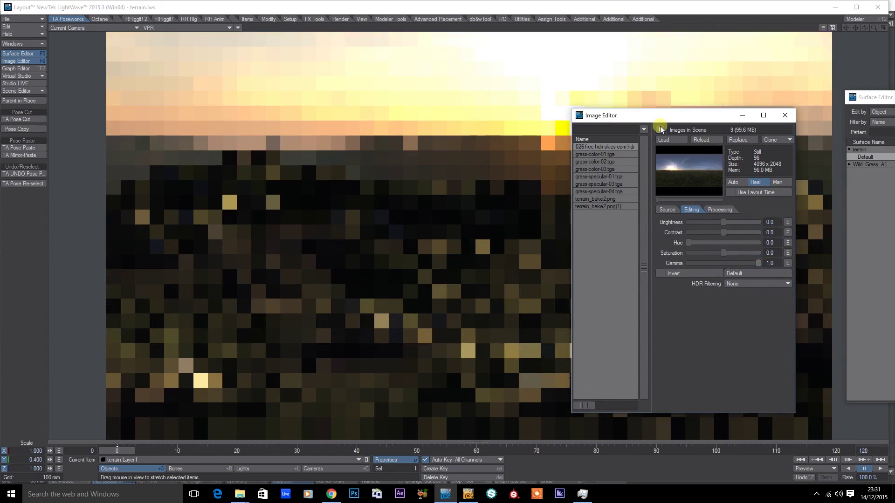
left_click_drag(661, 116, 661, 202)
left_click(774, 347)
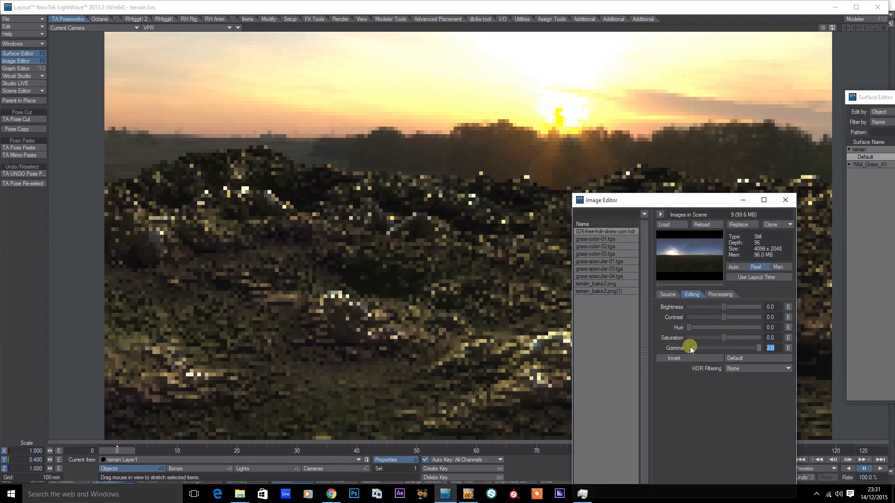
type("3")
key("Return")
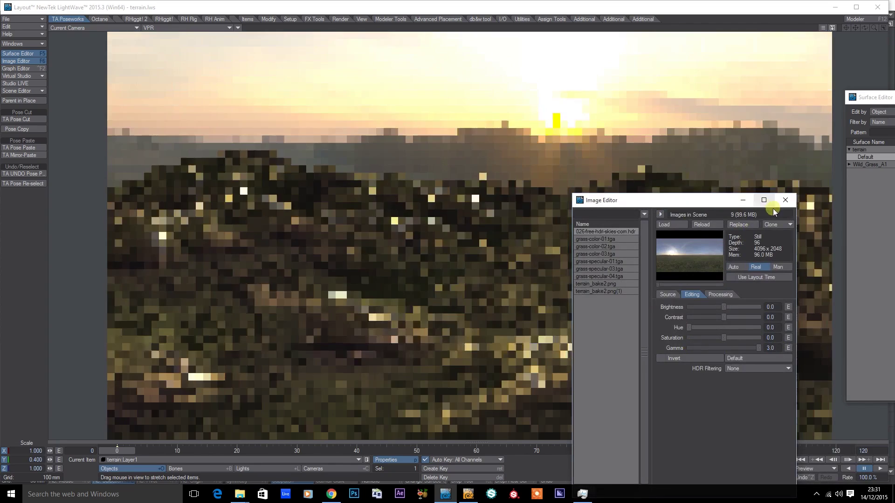
left_click(786, 200)
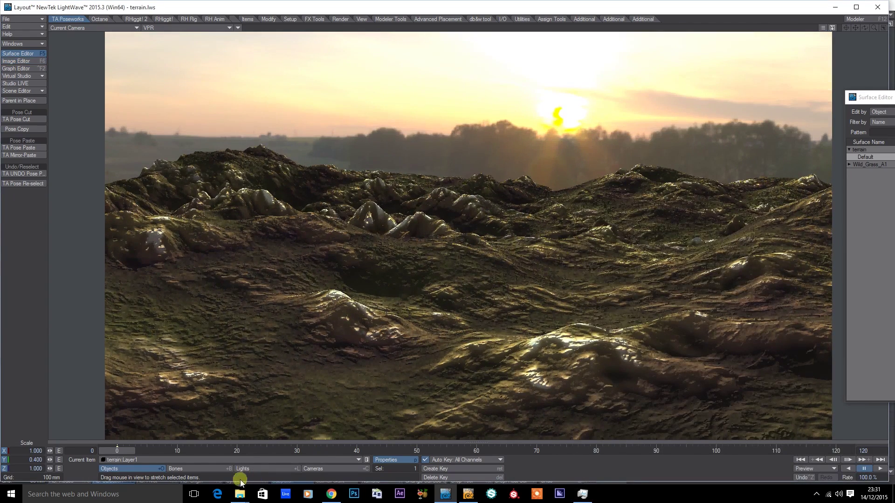
Show the OpenGL overlay in the camera preview and move the light onto the sky's sun, at about Y 483 mm and Z -162 mm
left_click(254, 469)
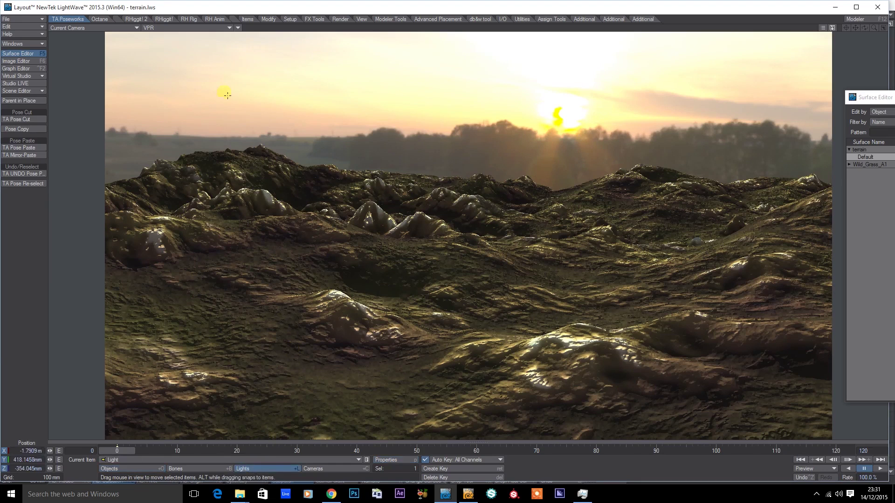
left_click(238, 27)
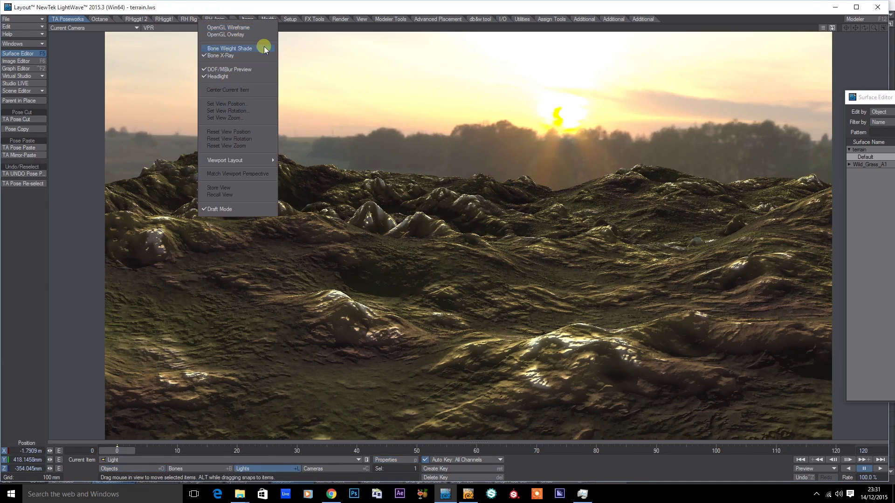
left_click(245, 34)
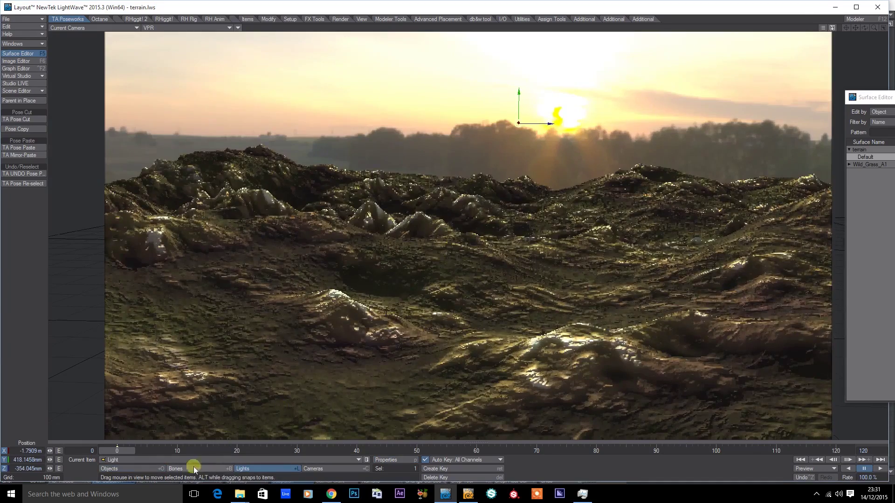
mouse_move(443, 233)
left_mouse_down()
mouse_move(455, 233)
mouse_move(443, 233)
left_mouse_up()
right_click_drag(443, 233, 443, 218)
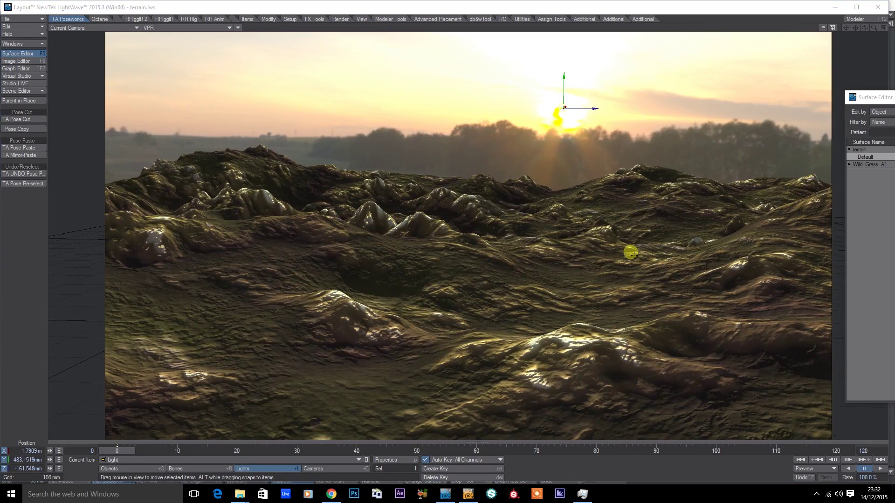
Display the scene in a textured shaded perspective view and select the Wild_Grass_A1 object to locate it on the terrain
key("shift+F6")
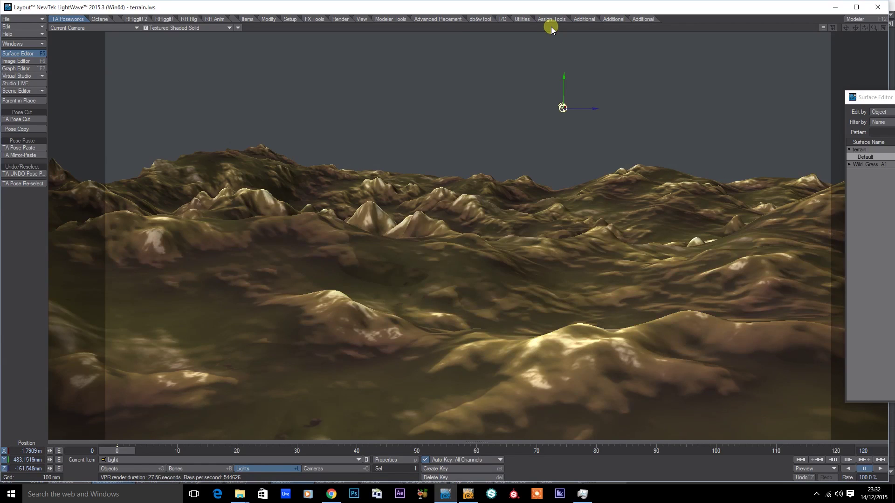
key("5")
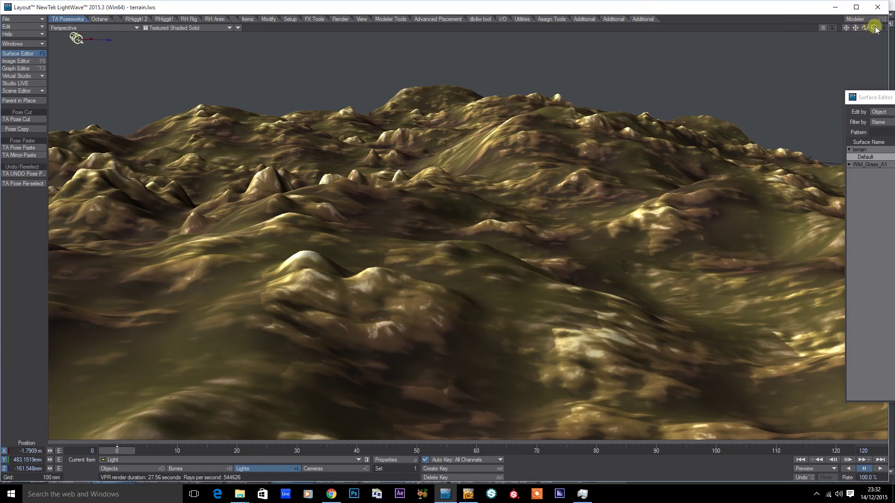
left_click_drag(873, 27, 694, 135)
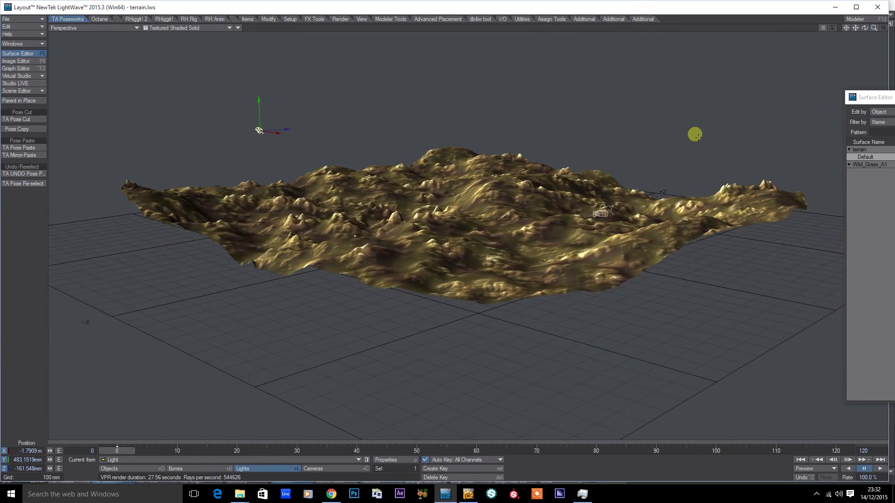
left_click(131, 469)
key("h")
left_click(131, 460)
left_click(143, 466)
left_click_drag(874, 28, 848, 43)
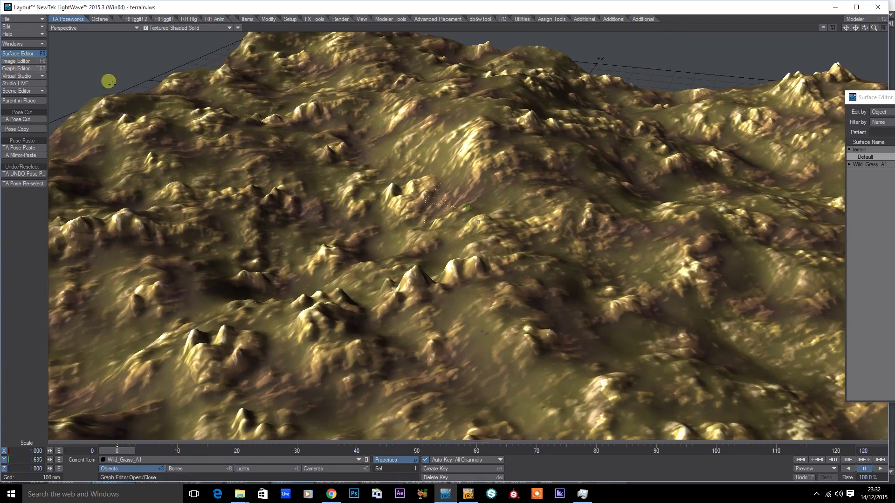
Open the terrain object's surface instance generator from its properties and close the Object Properties window
left_click(531, 70)
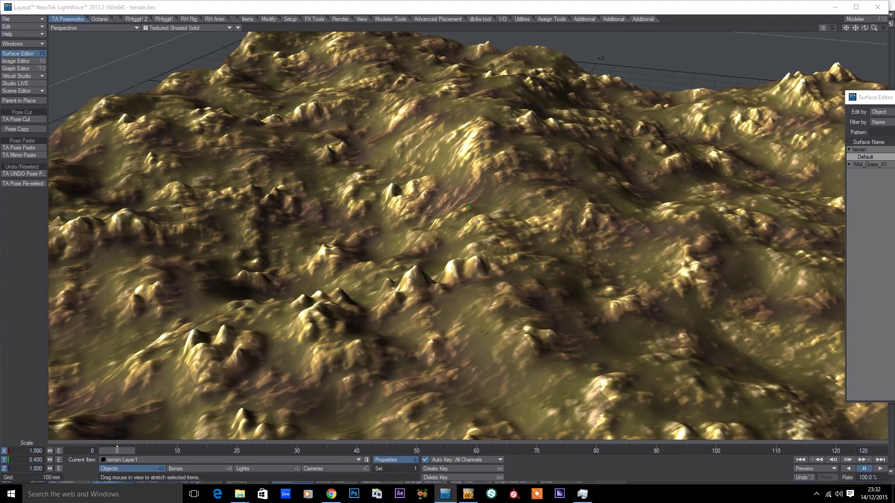
key("p")
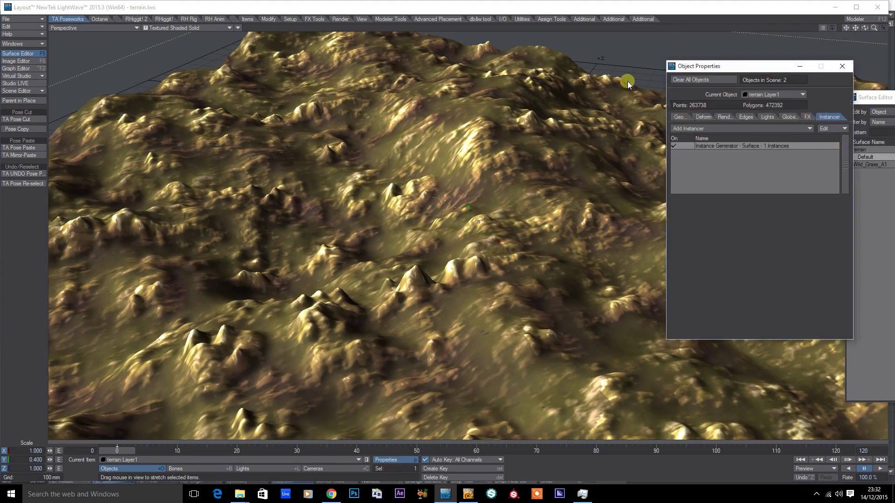
left_click_drag(746, 73, 663, 142)
double_click(645, 214)
left_click_drag(562, 123, 558, 150)
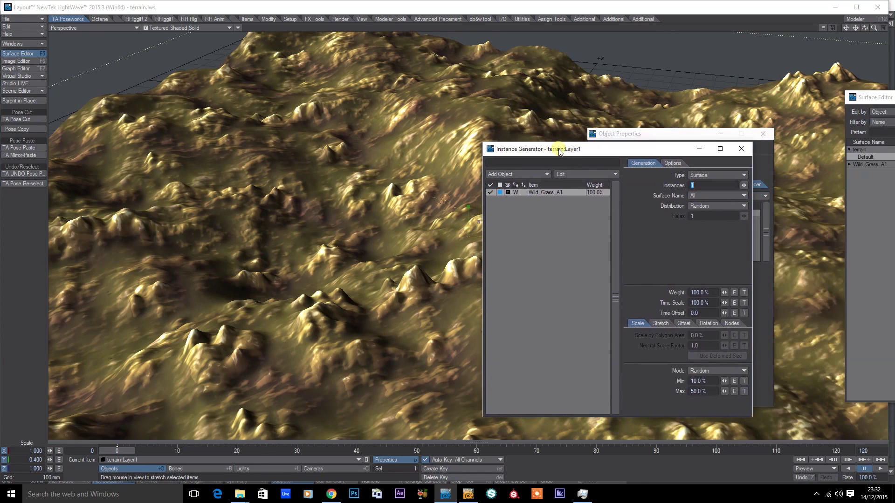
left_click(768, 135)
left_click(767, 135)
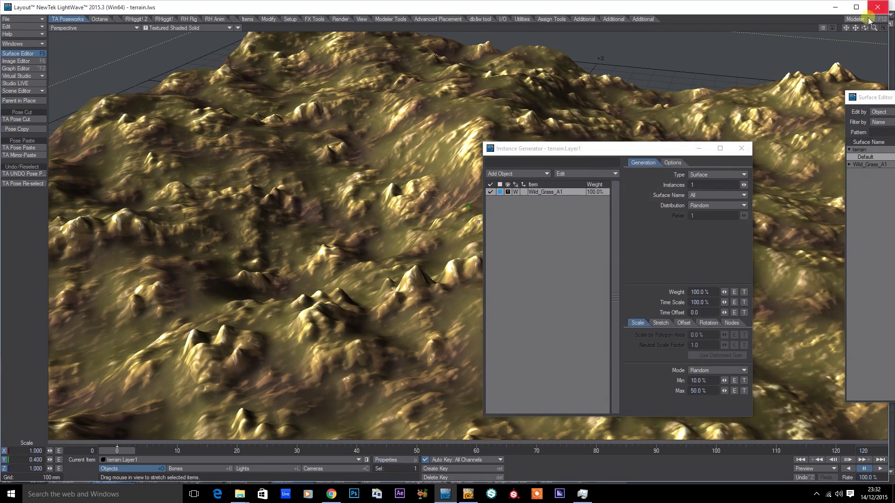
Review the instance rotation settings and change the viewport display mode of the Wild_Grass_A1 instances to wireframe
left_click_drag(865, 28, 444, 233)
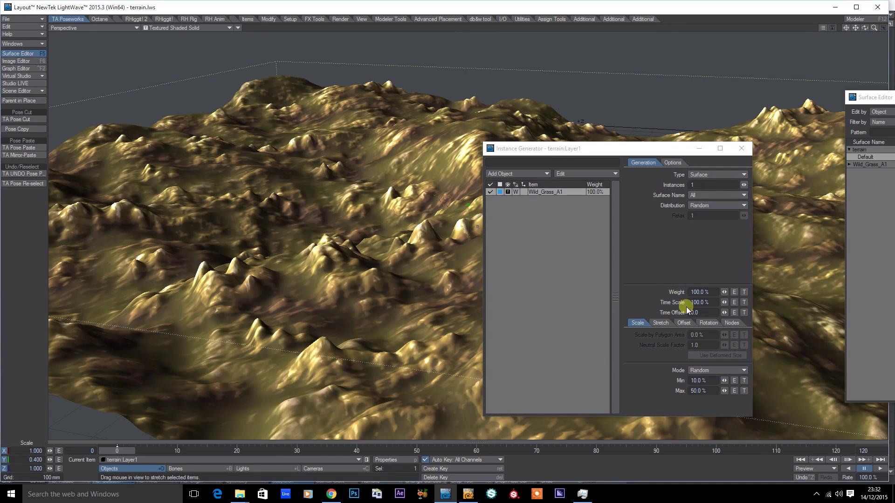
left_click(708, 323)
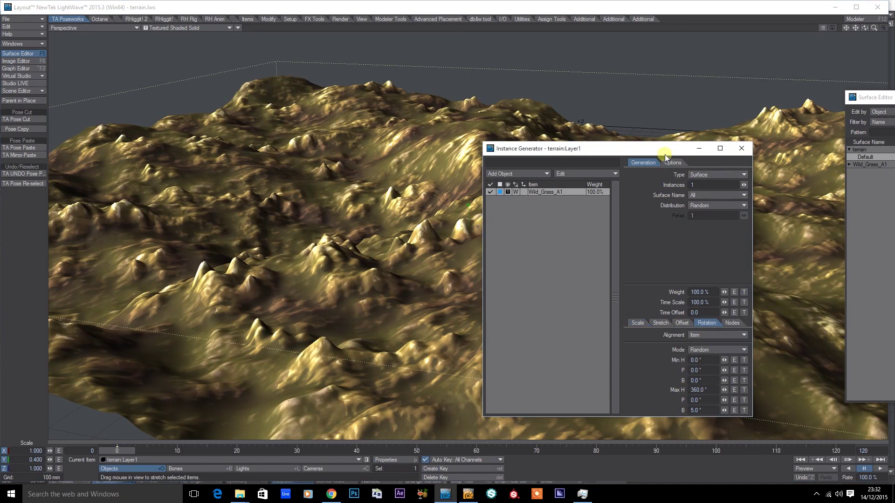
left_click_drag(666, 157, 638, 213)
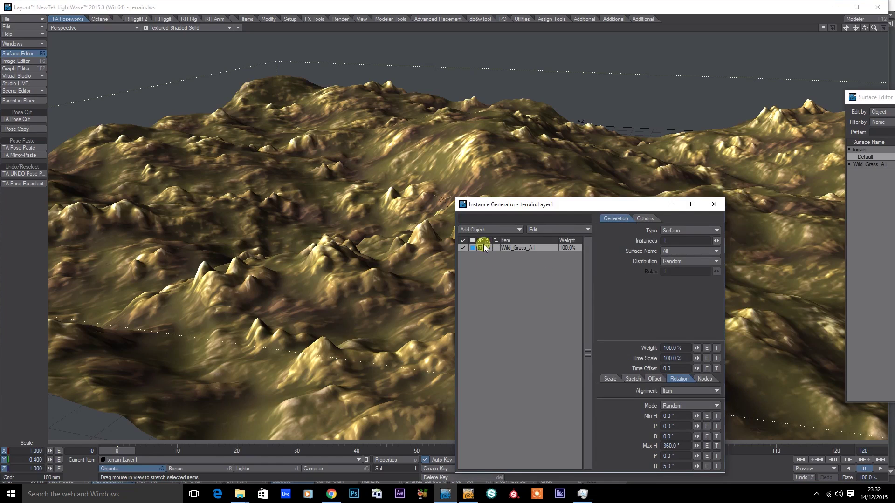
mouse_move(482, 248)
left_mouse_down()
mouse_move(489, 295)
mouse_move(494, 235)
left_mouse_up()
Set the number of Wild_Grass_A1 instances on the terrain to 2000 and close the instance generator
left_click(716, 240)
left_click_drag(370, 107, 354, 101)
left_click_drag(674, 241, 590, 249)
type("200")
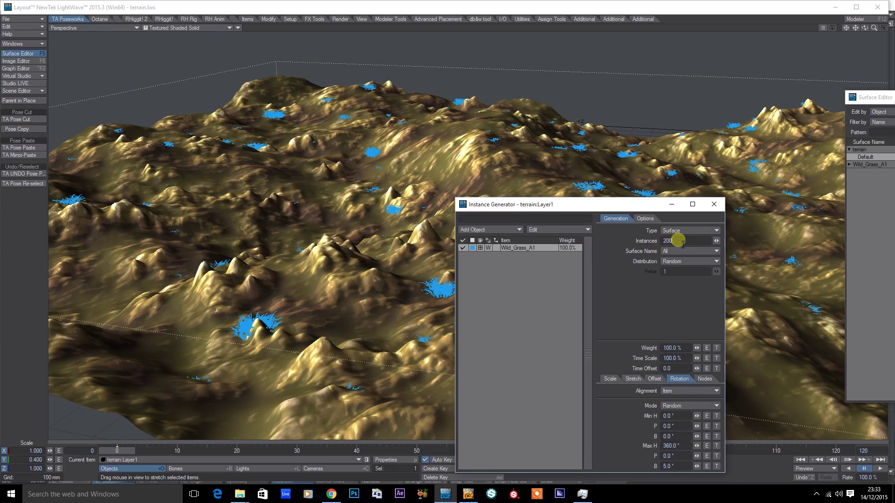
type("0")
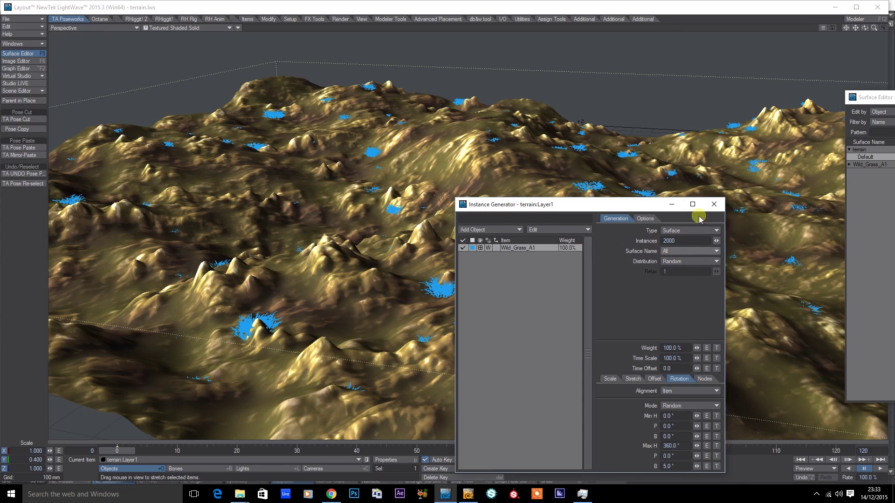
left_click(714, 204)
Set the Wild_Grass_A1 object's Y scale to 2 in the camera view and start the VPR render preview
key("6")
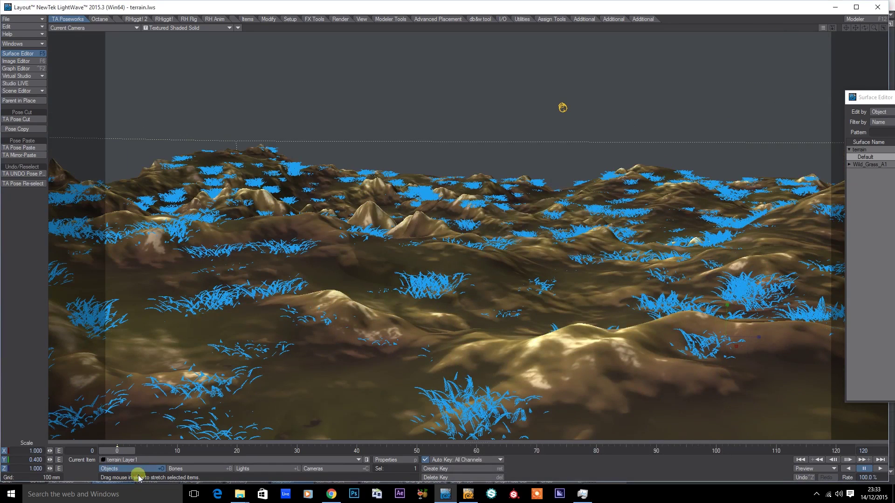
left_click(136, 459)
left_click(121, 470)
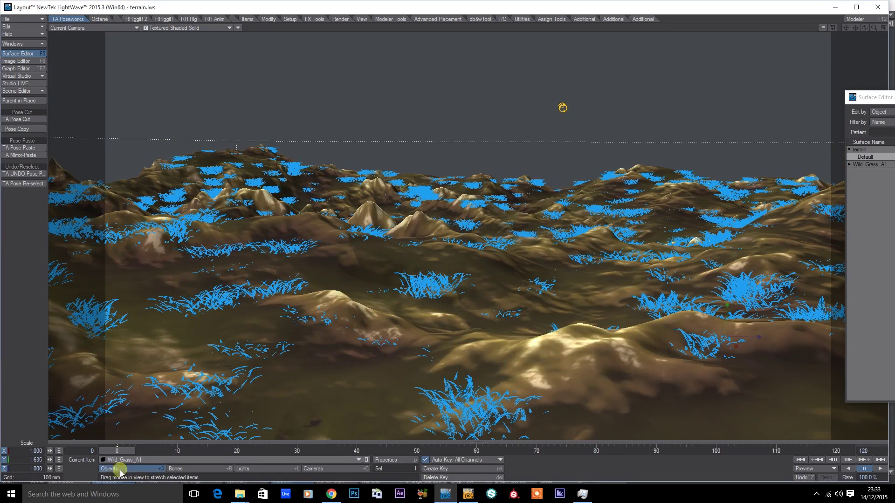
left_click(23, 460)
type("2")
key("Return")
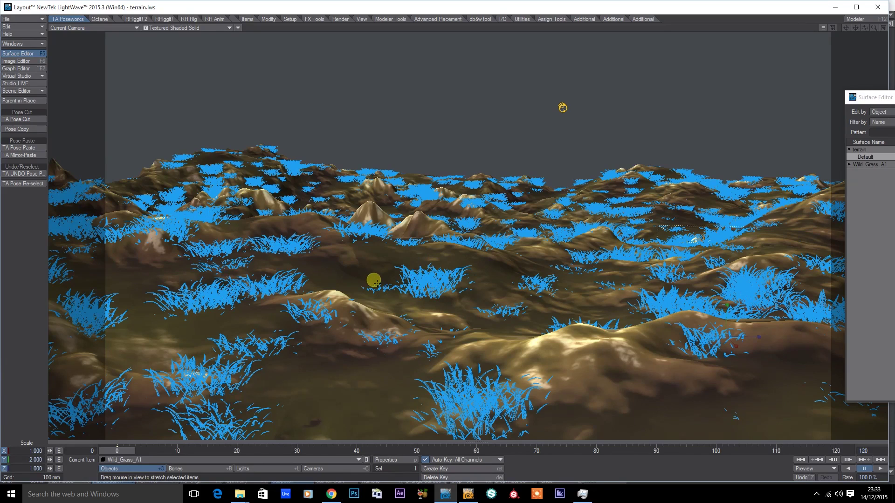
key("ctrl+F9")
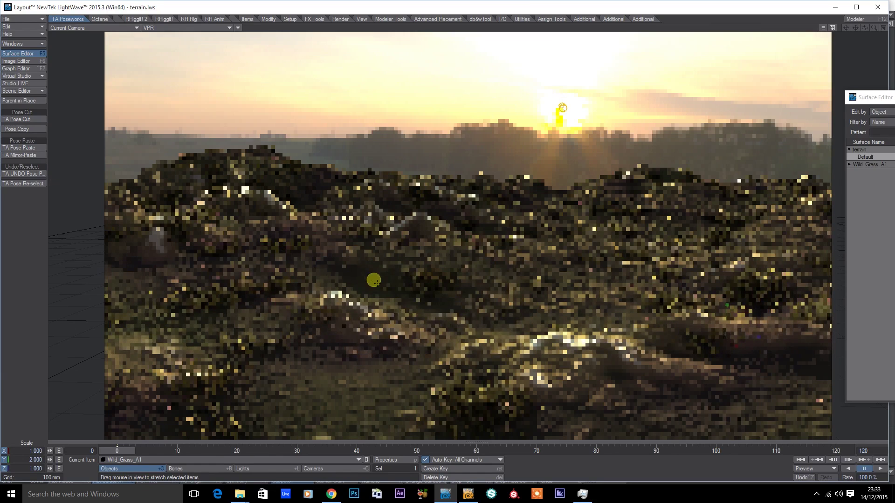